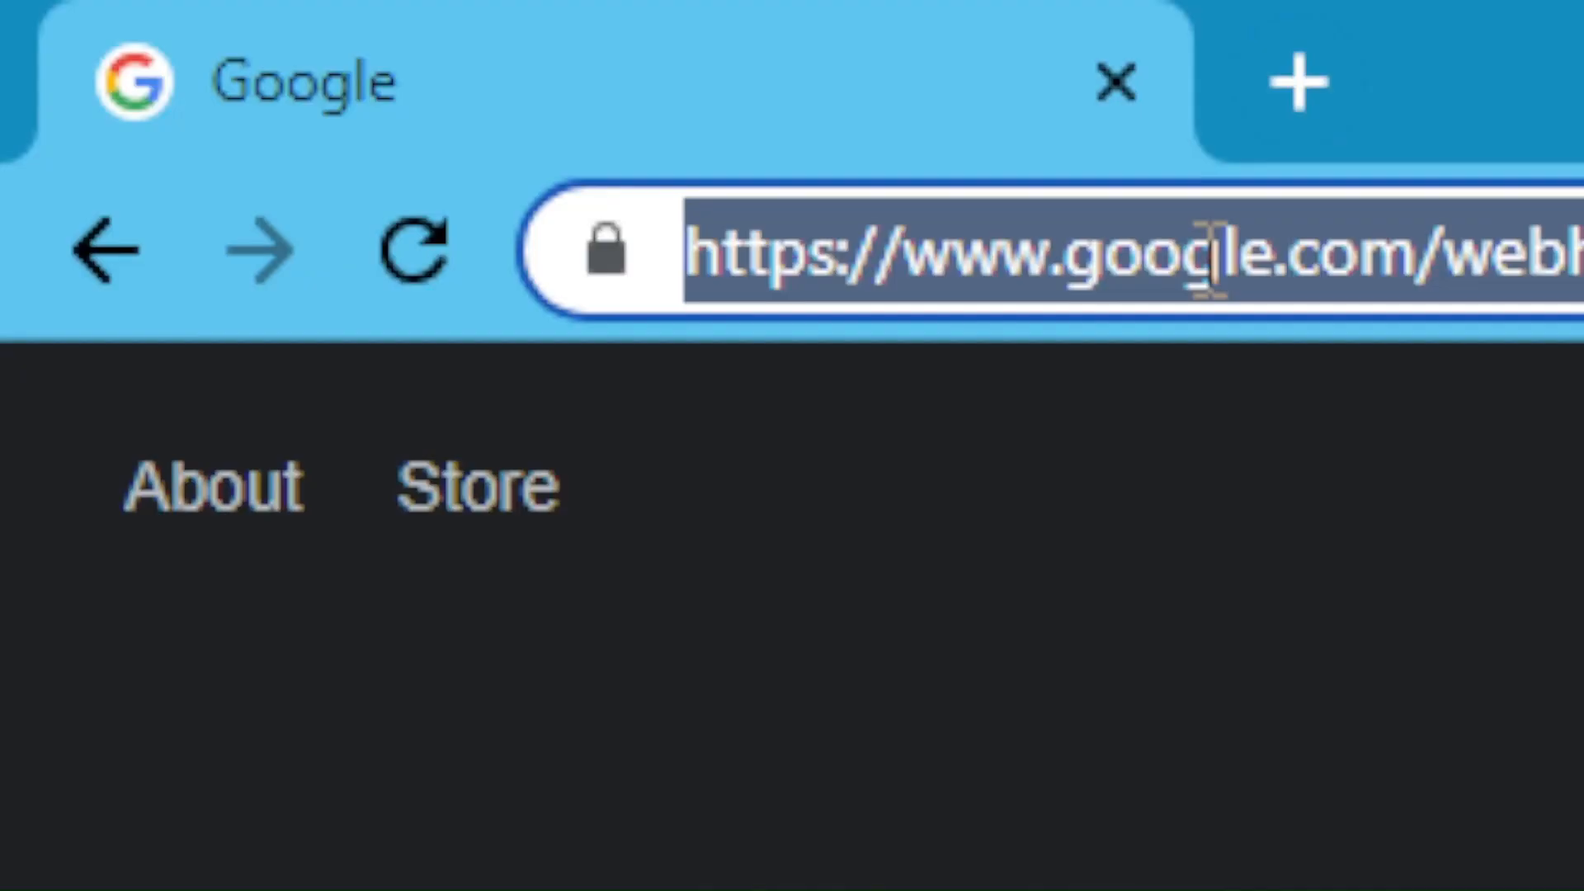
Go to socialstream.ninja and download the newest main.zip from the linked download and install instructions
text(social)
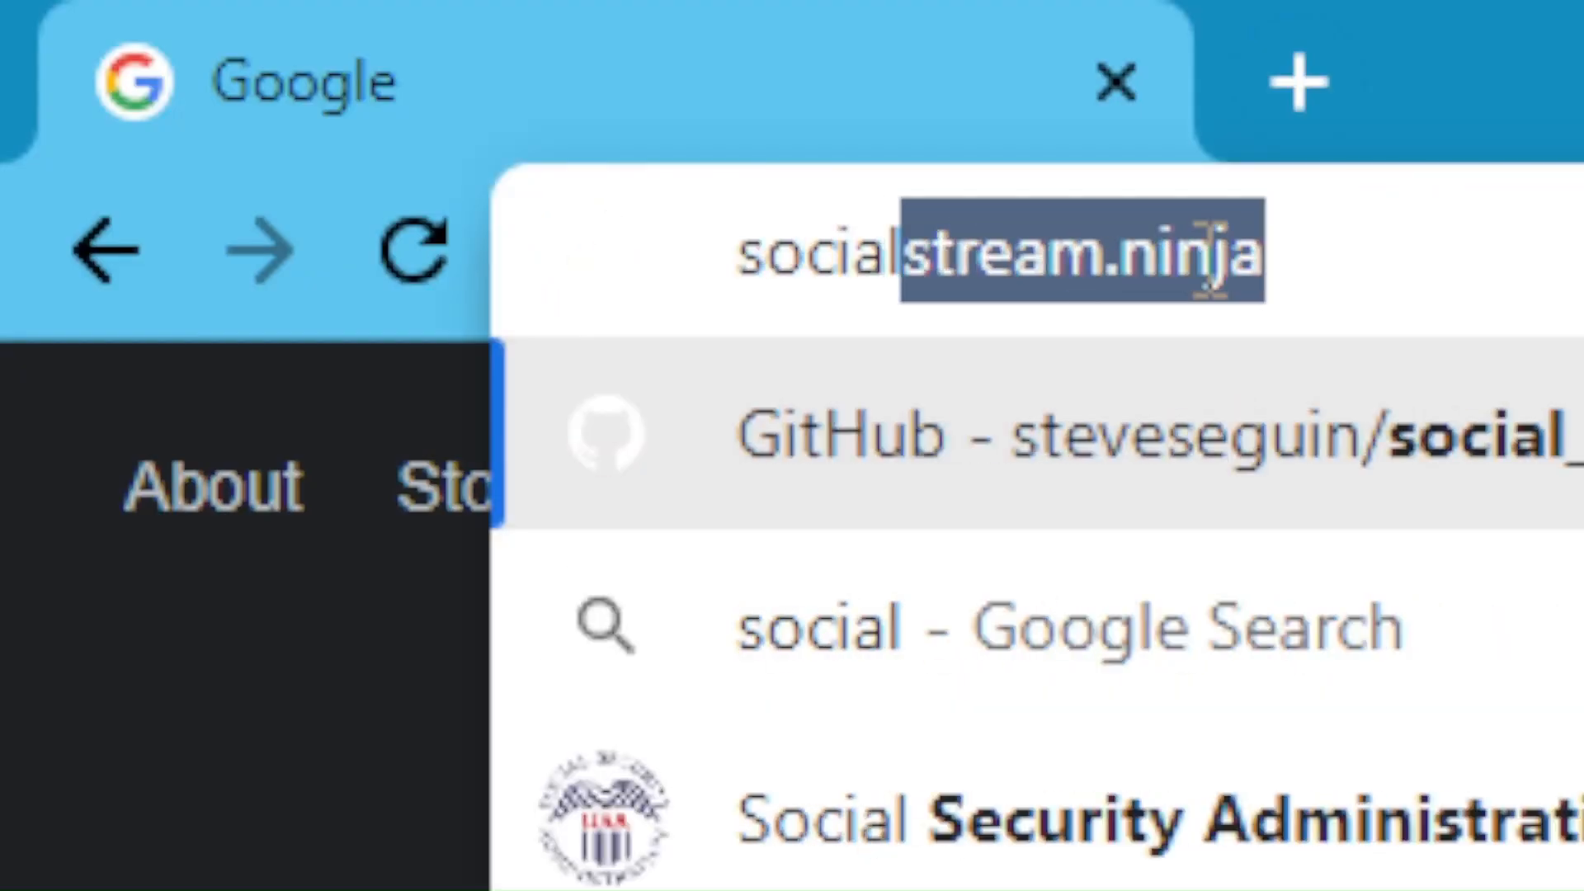
text(stream.ninja)
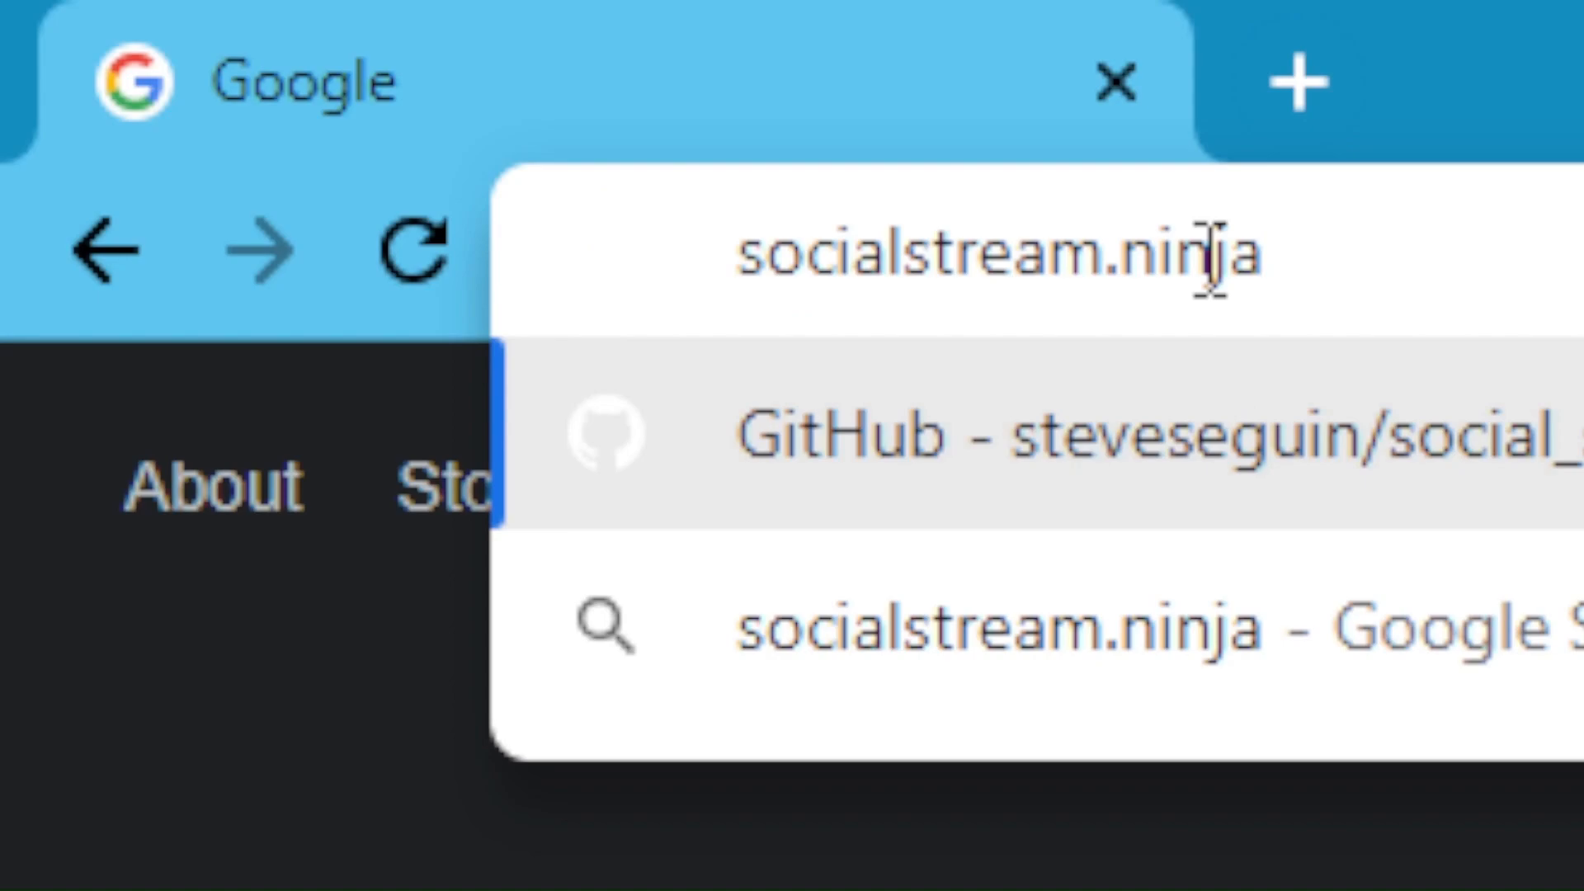
key(Return)
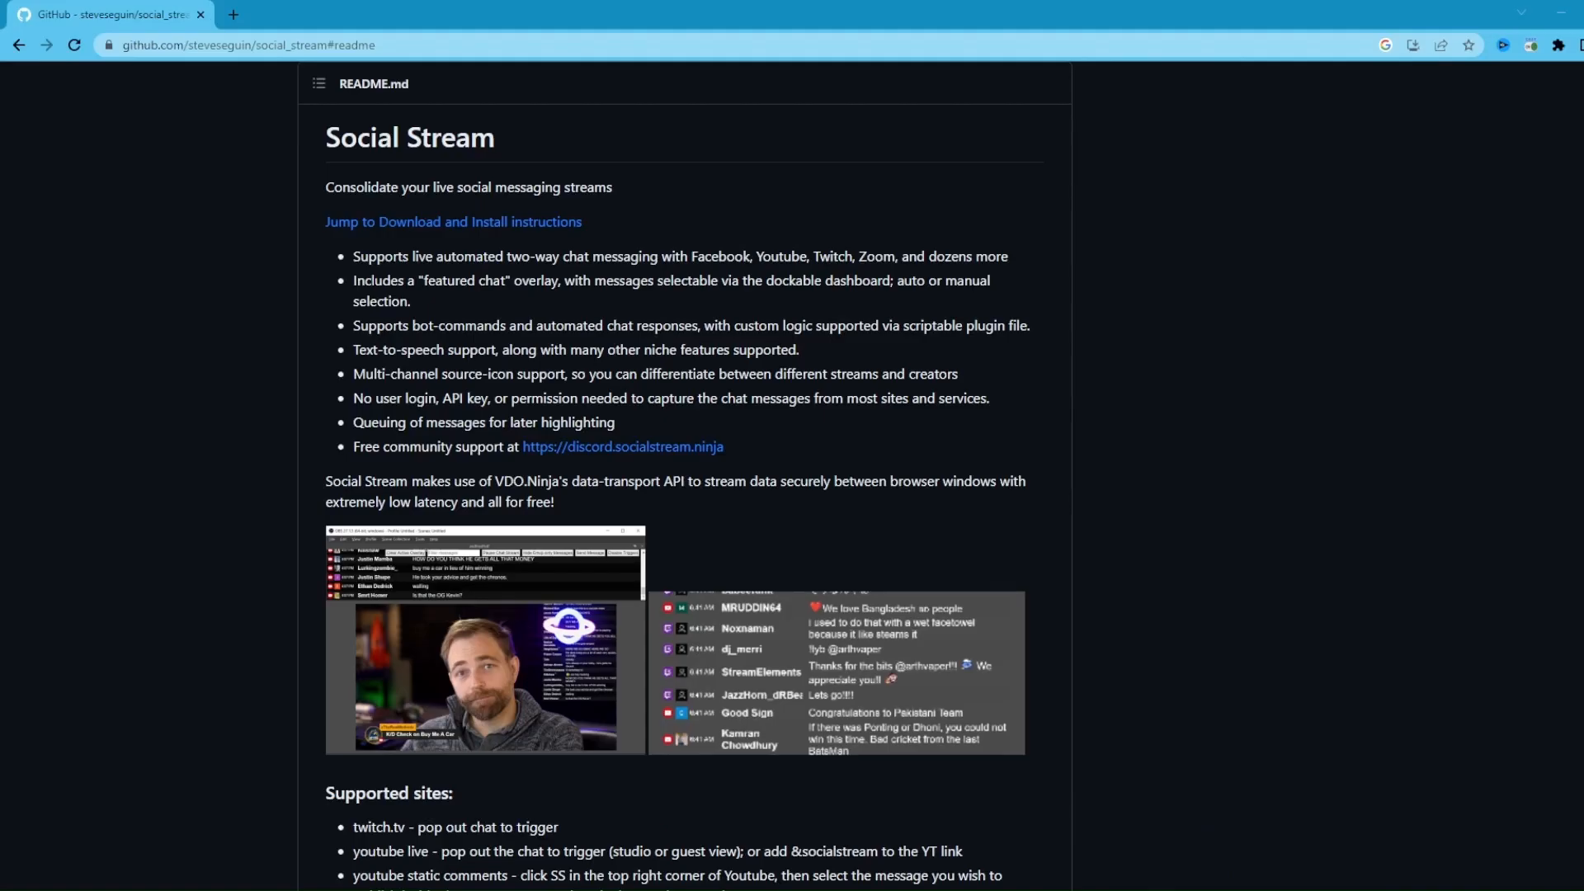
click(397, 225)
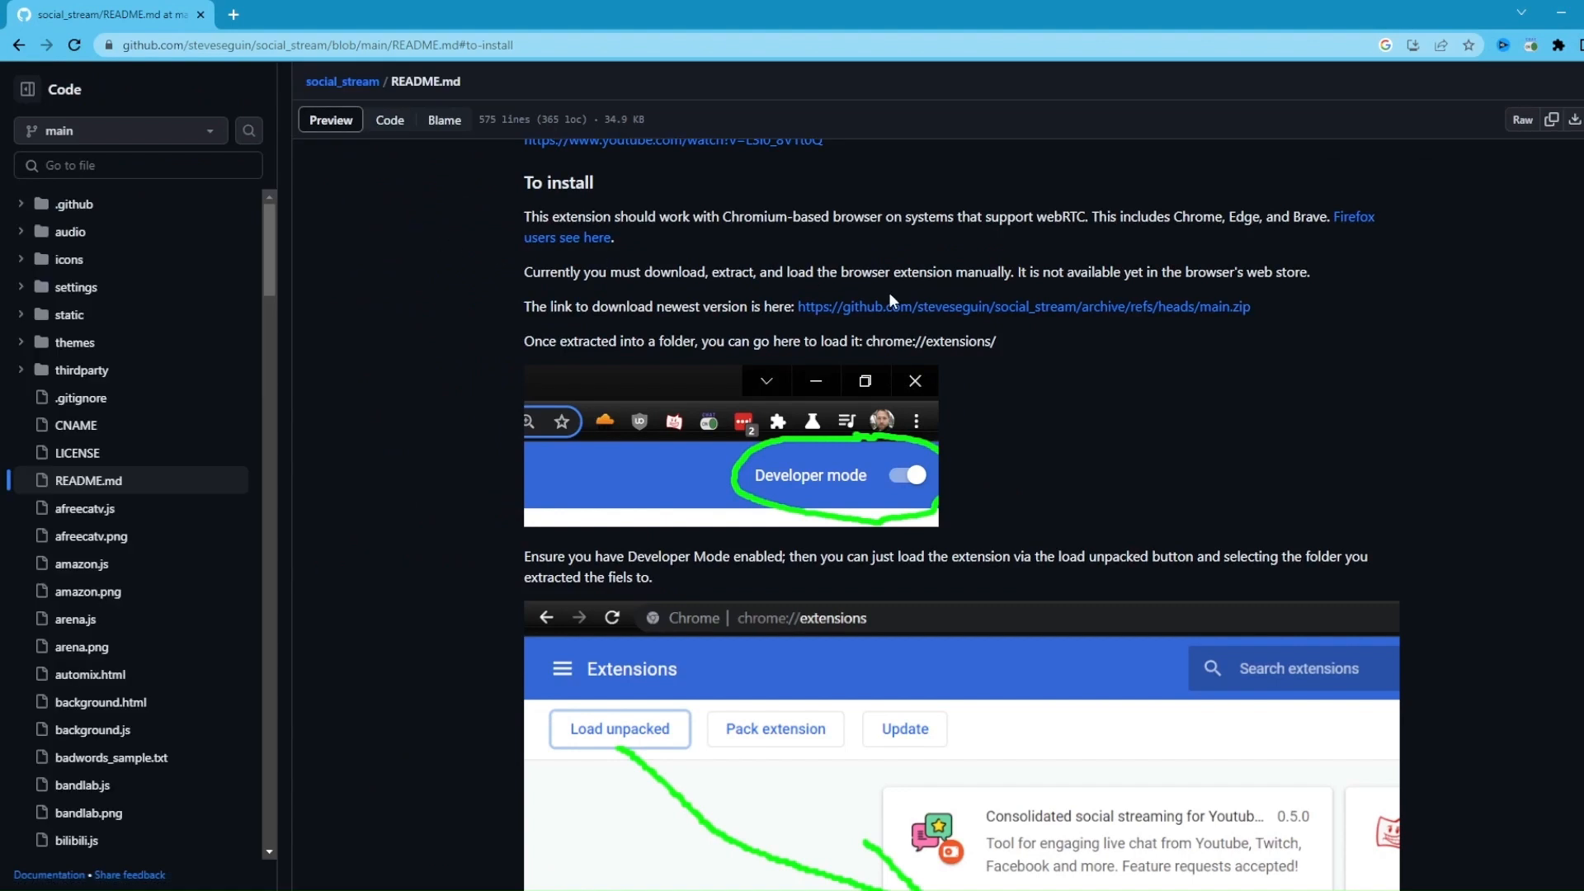
click(943, 313)
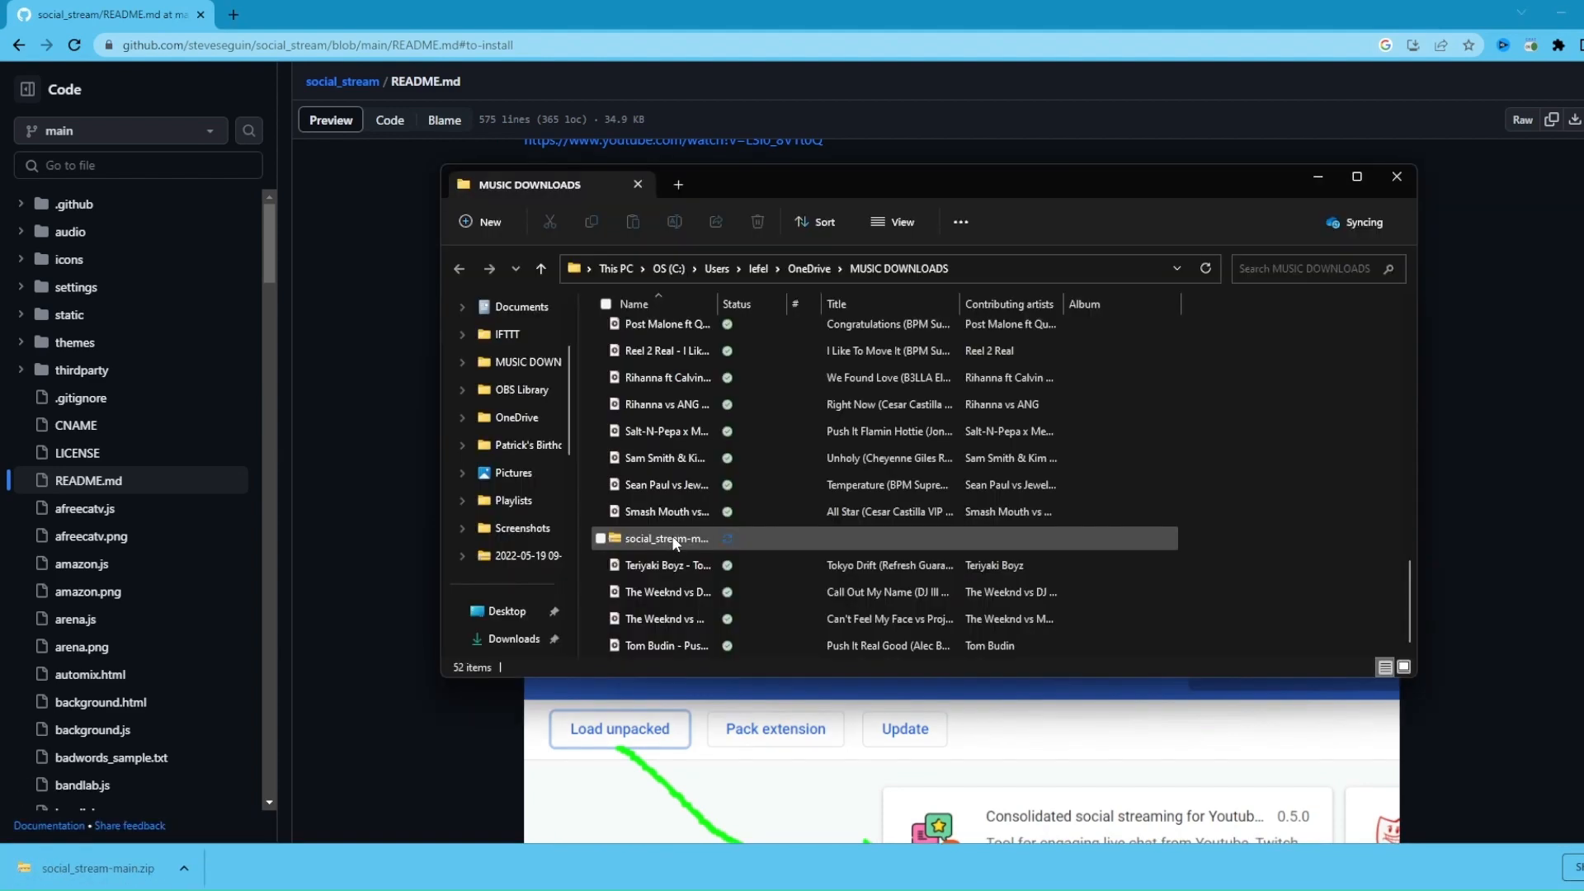
Extract all files from the downloaded social_stream-main ZIP archive in the MUSIC DOWNLOADS folder
click(674, 543)
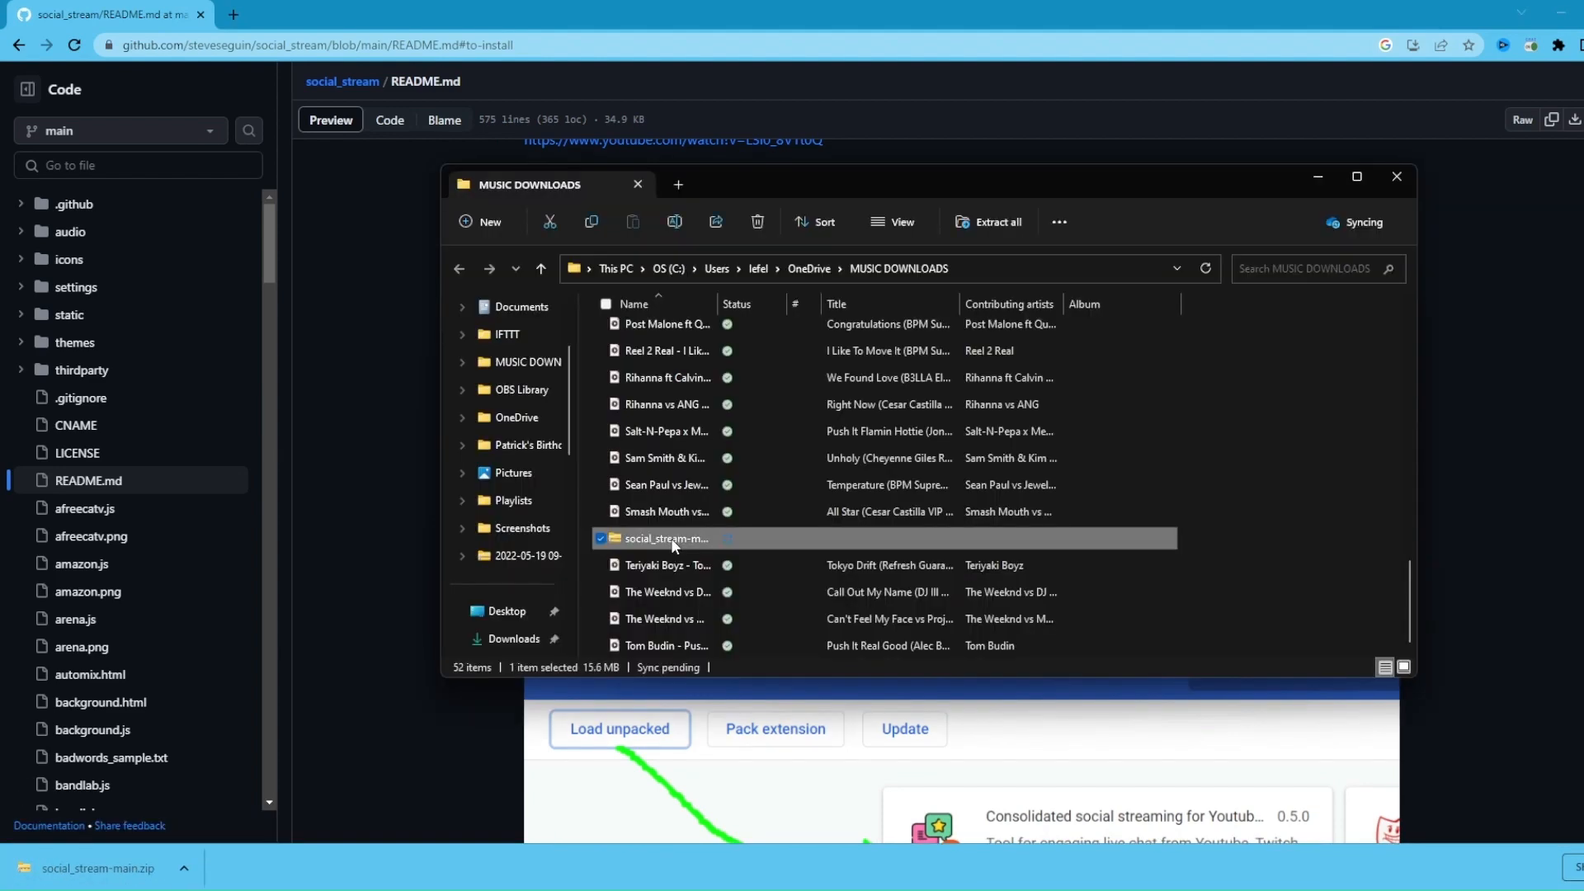
right_click(671, 538)
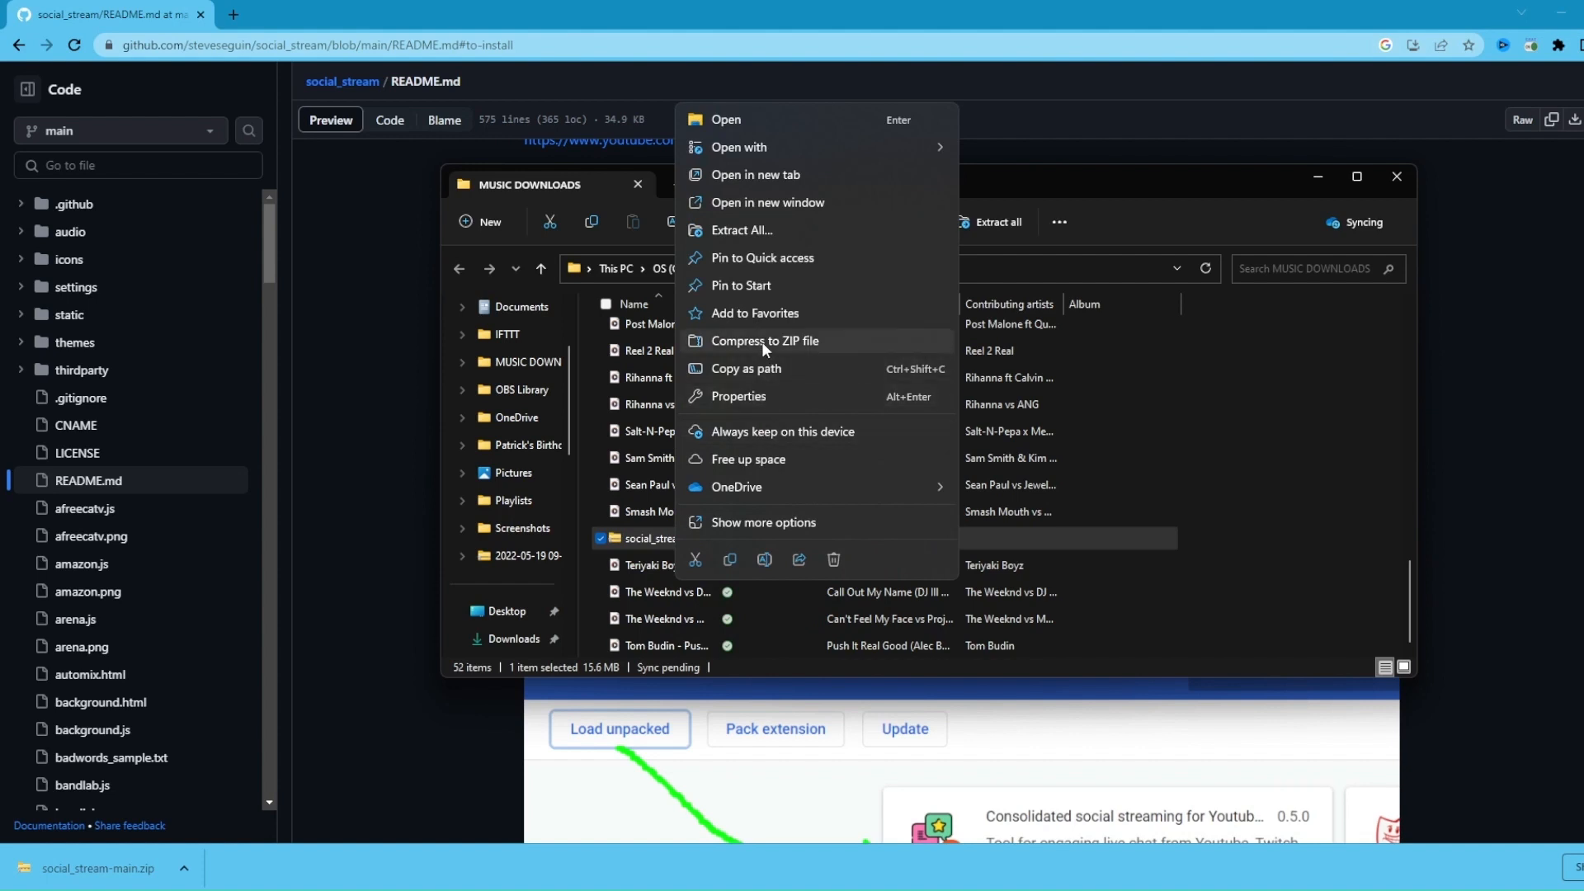
click(759, 230)
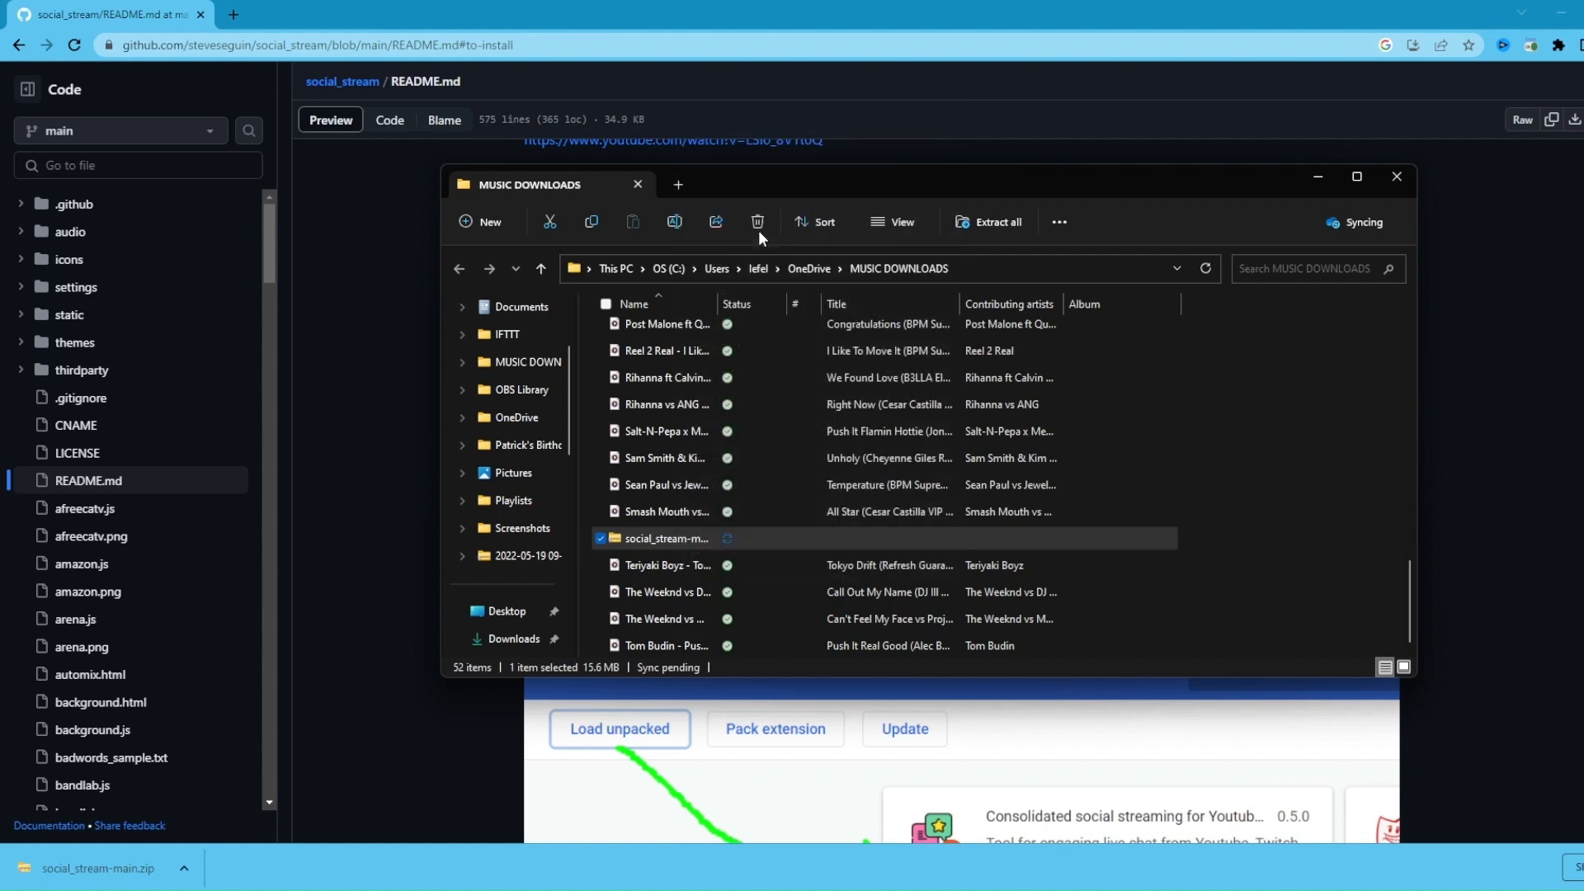
click(1053, 624)
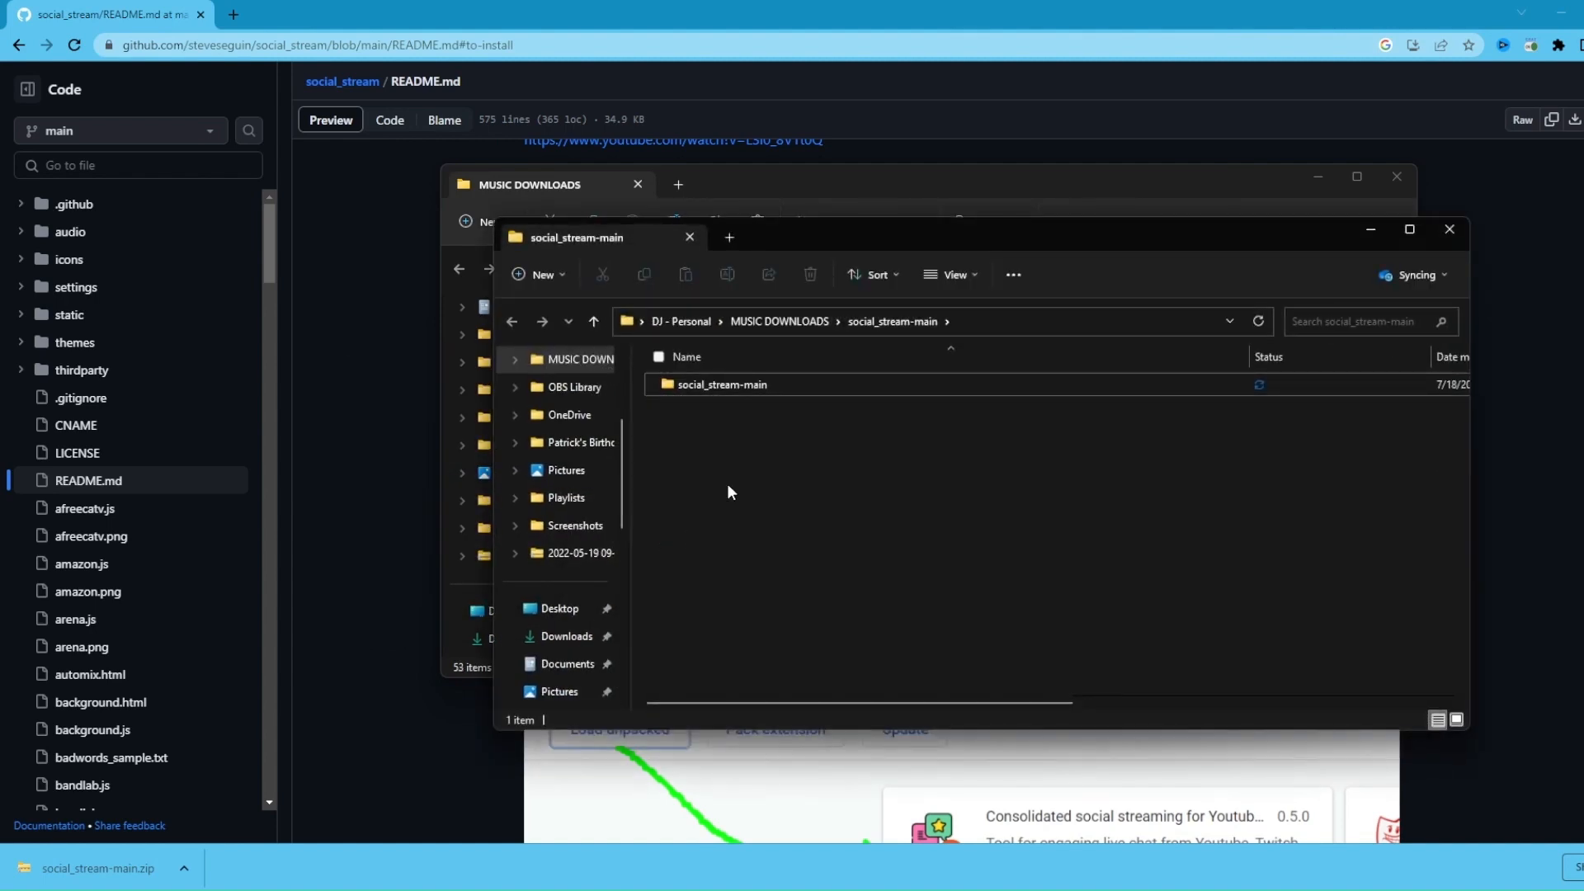
Copy the extracted inner social_stream-main folder to the Desktop folder and close that file window
right_click(740, 384)
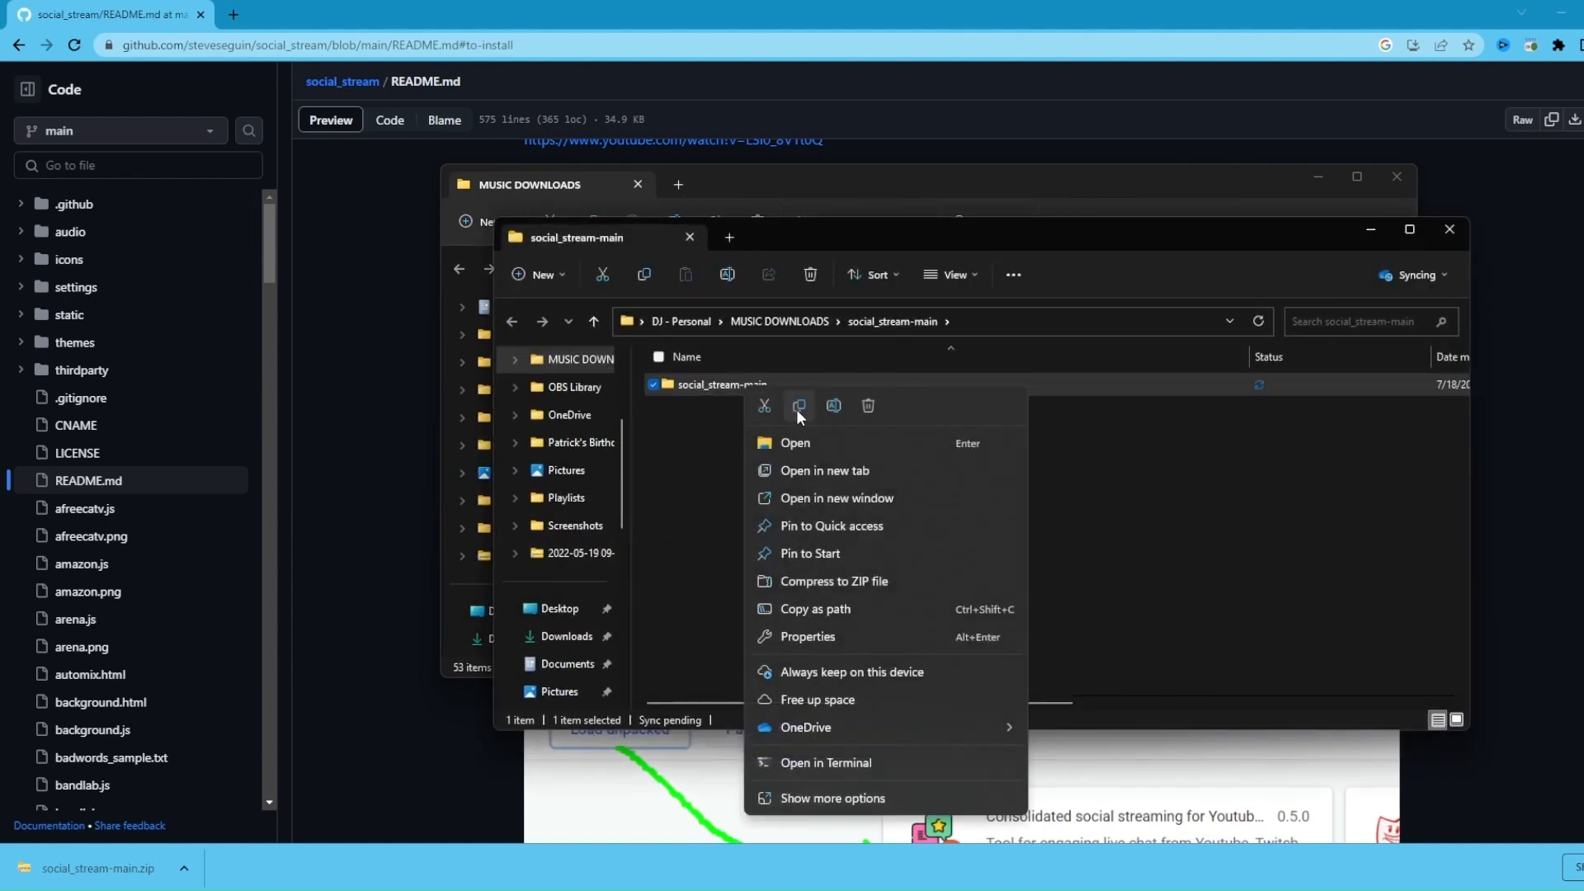
click(798, 410)
scroll(577, 435, up, 3)
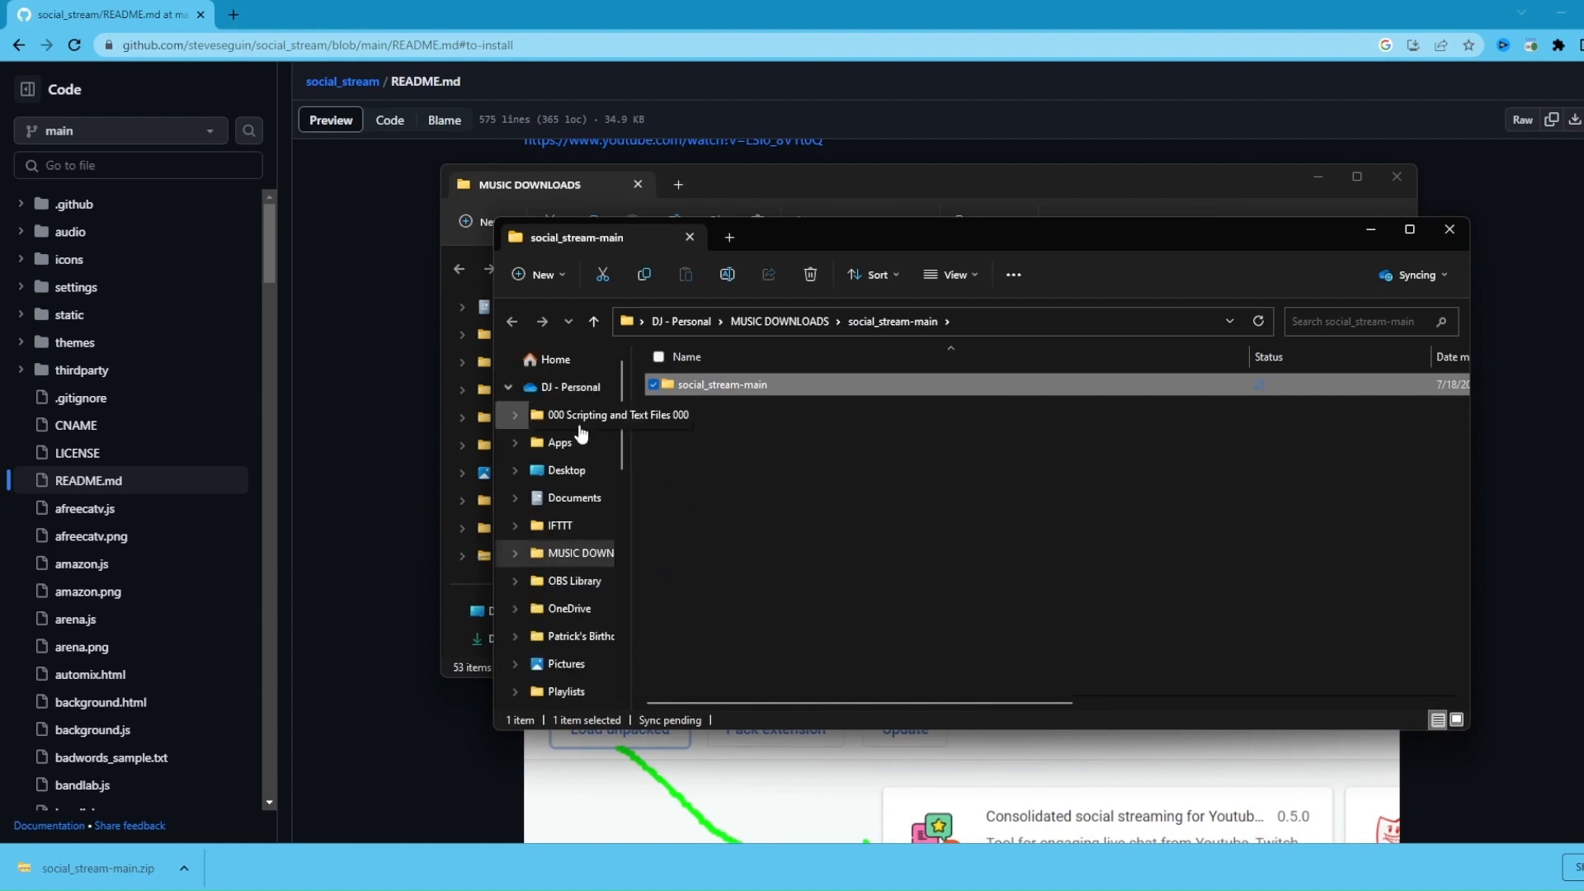
click(588, 474)
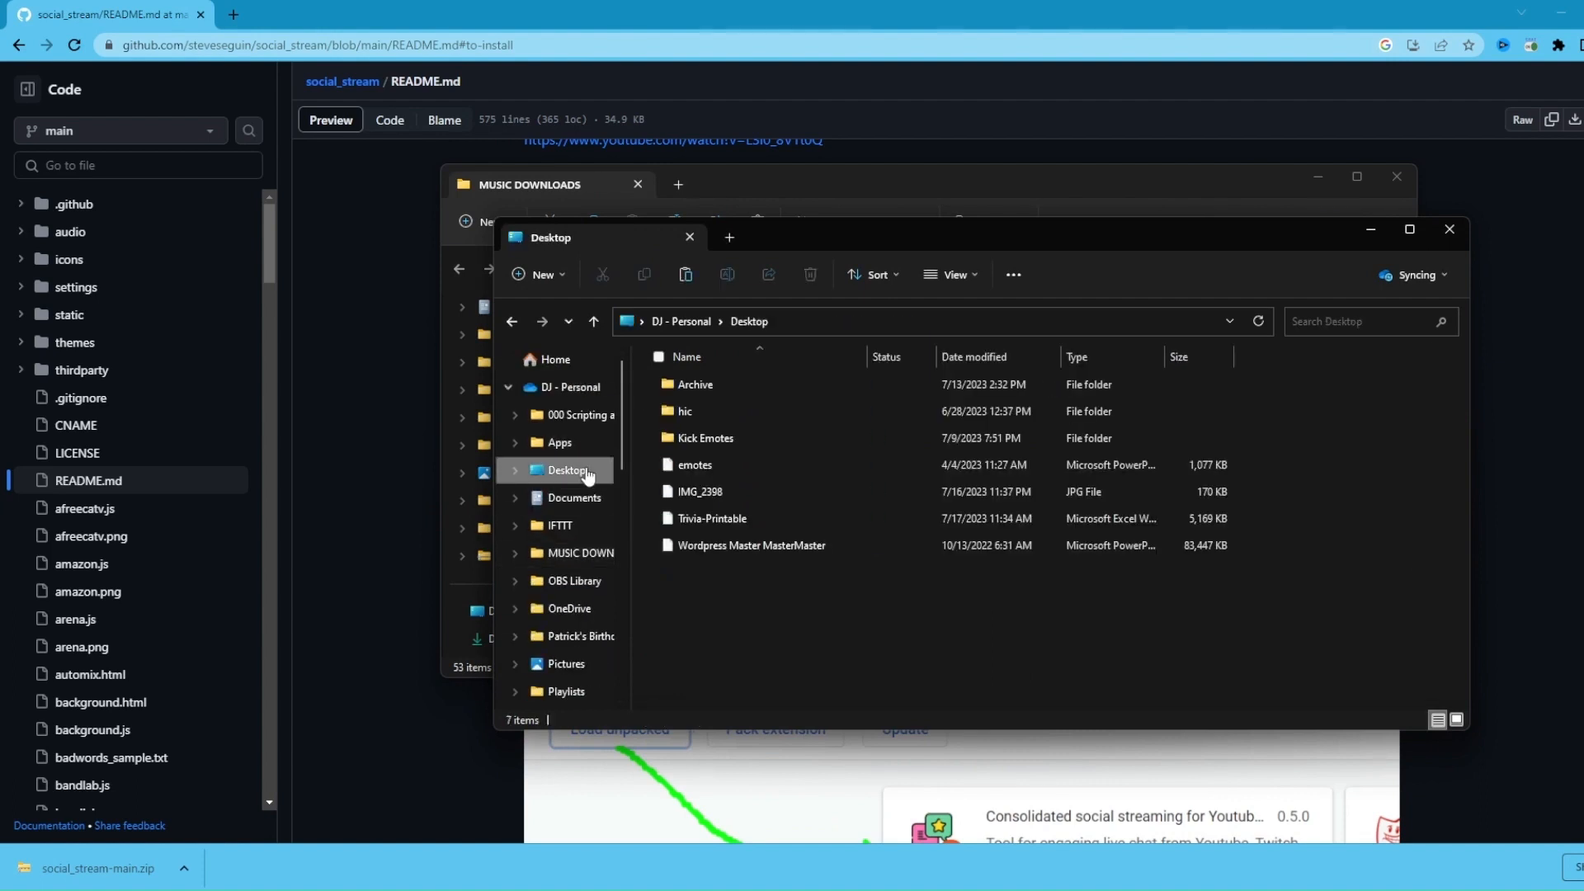
right_click(789, 589)
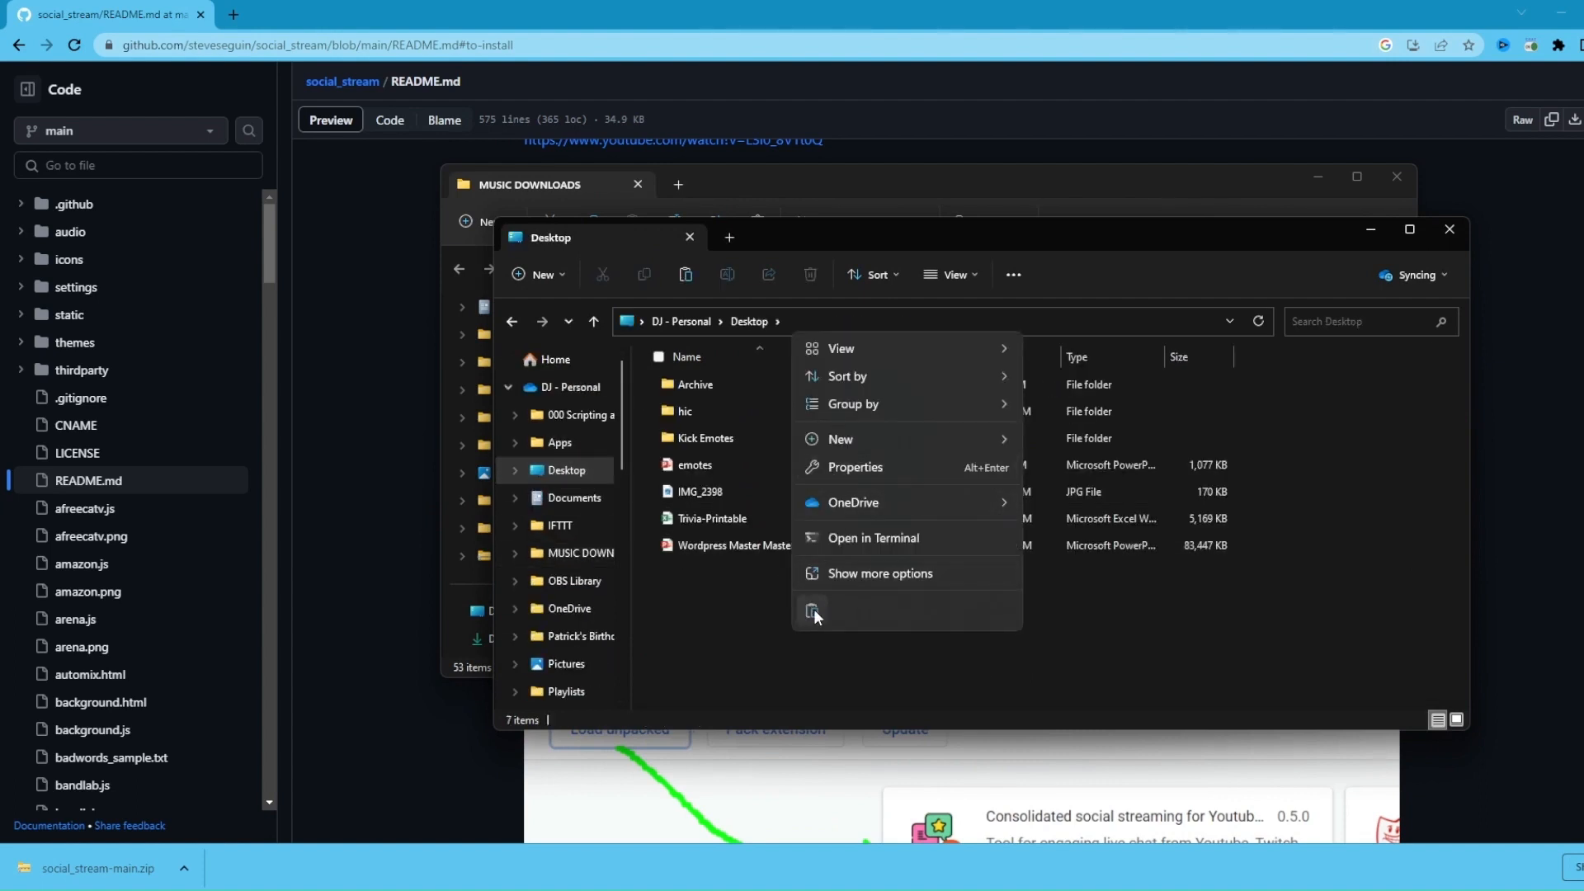
click(812, 610)
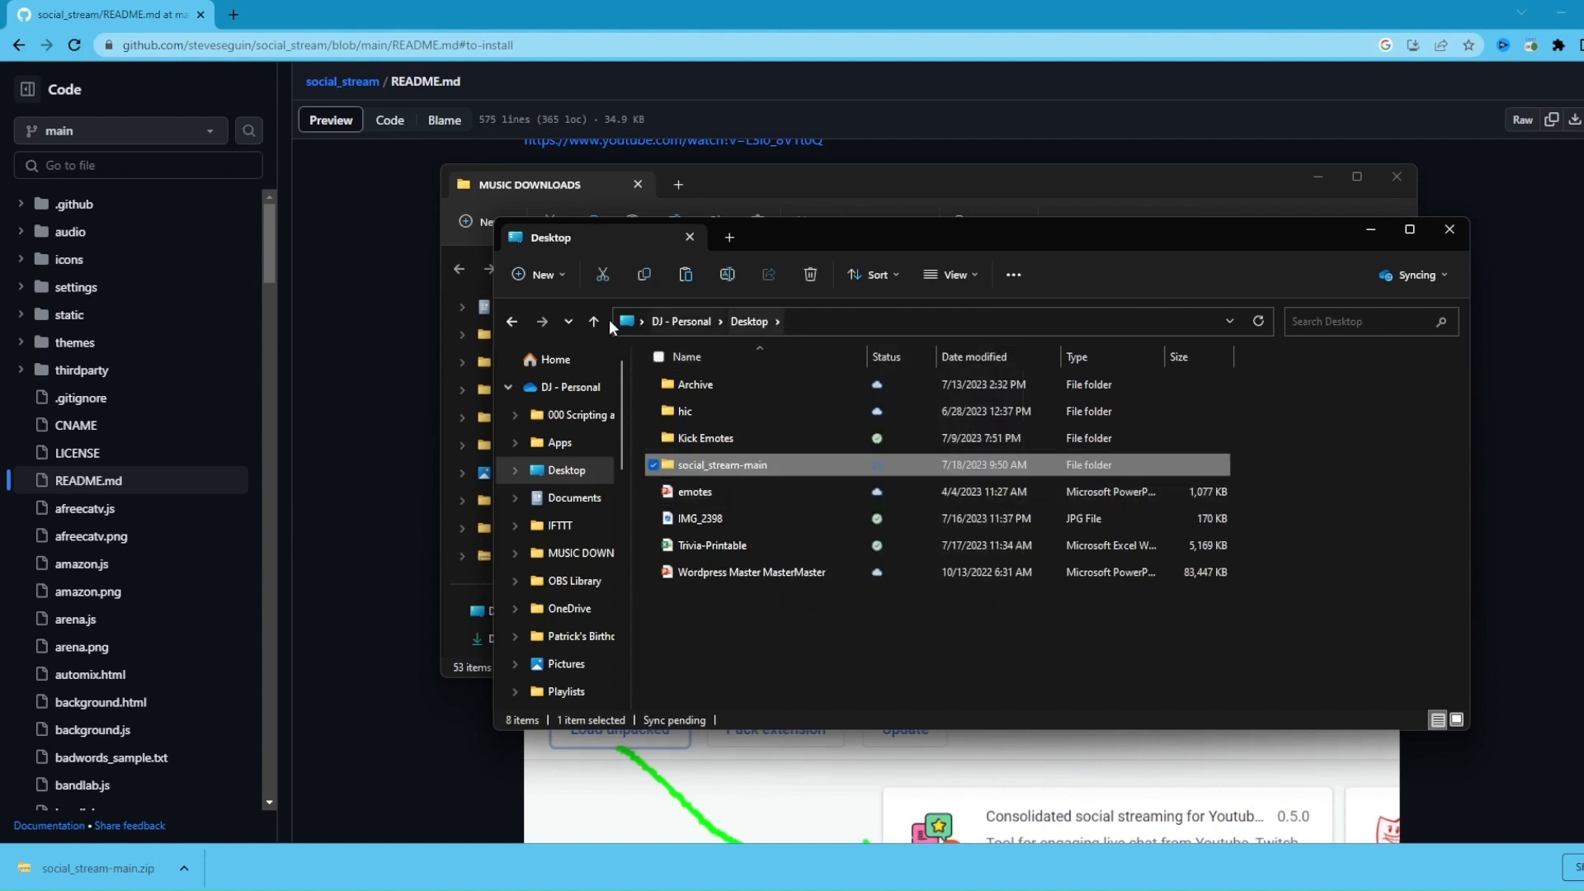
click(1447, 227)
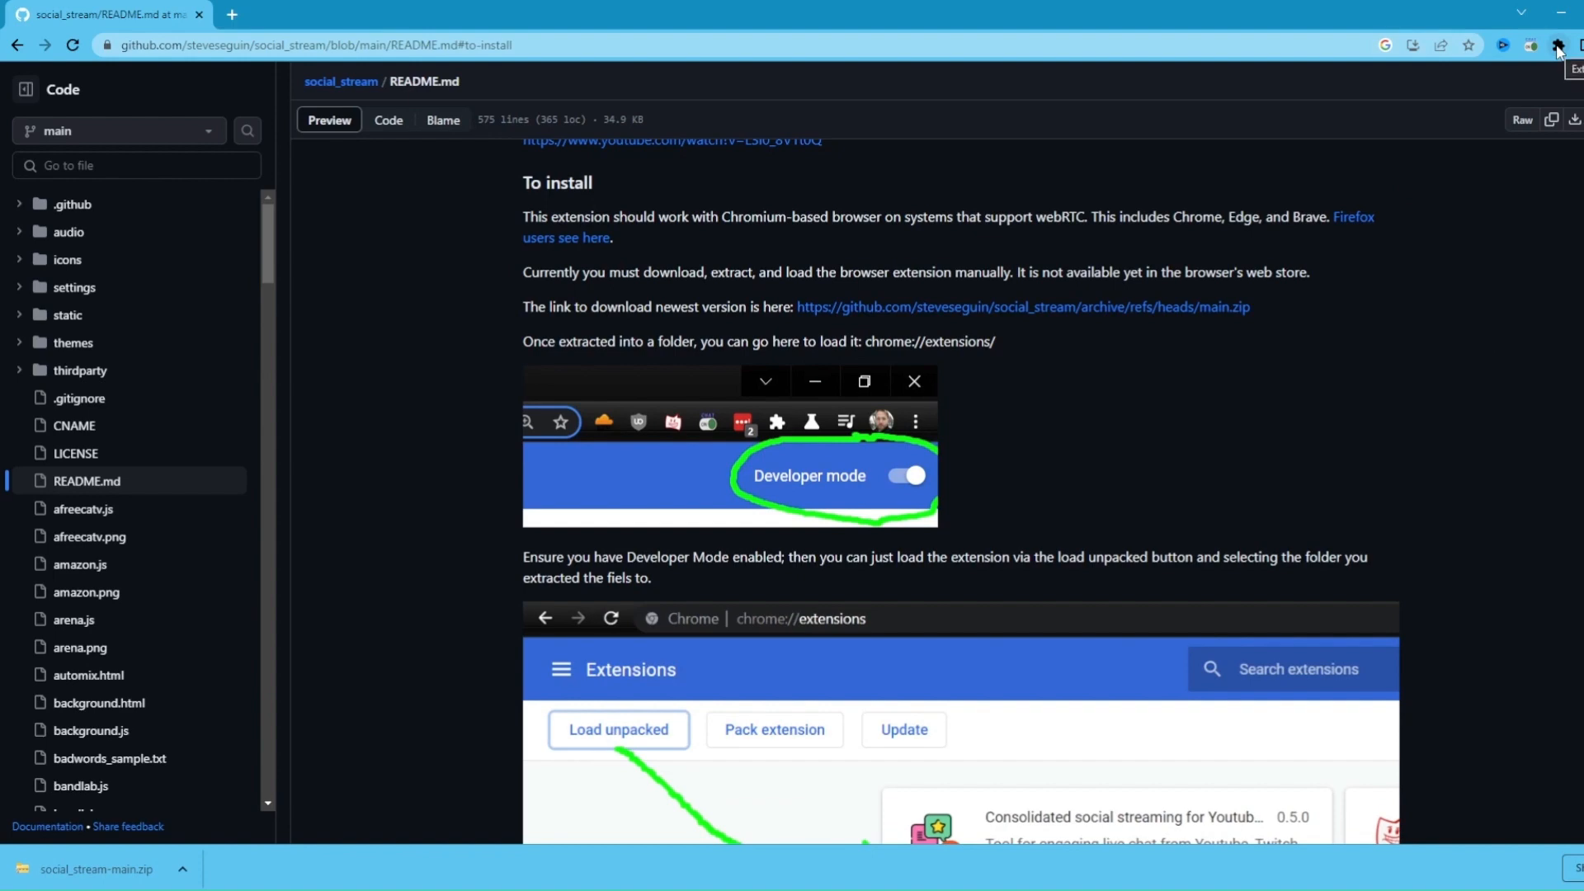
Open the browser's extension manager and load the Desktop's social_stream-main folder as an unpacked extension
click(1558, 47)
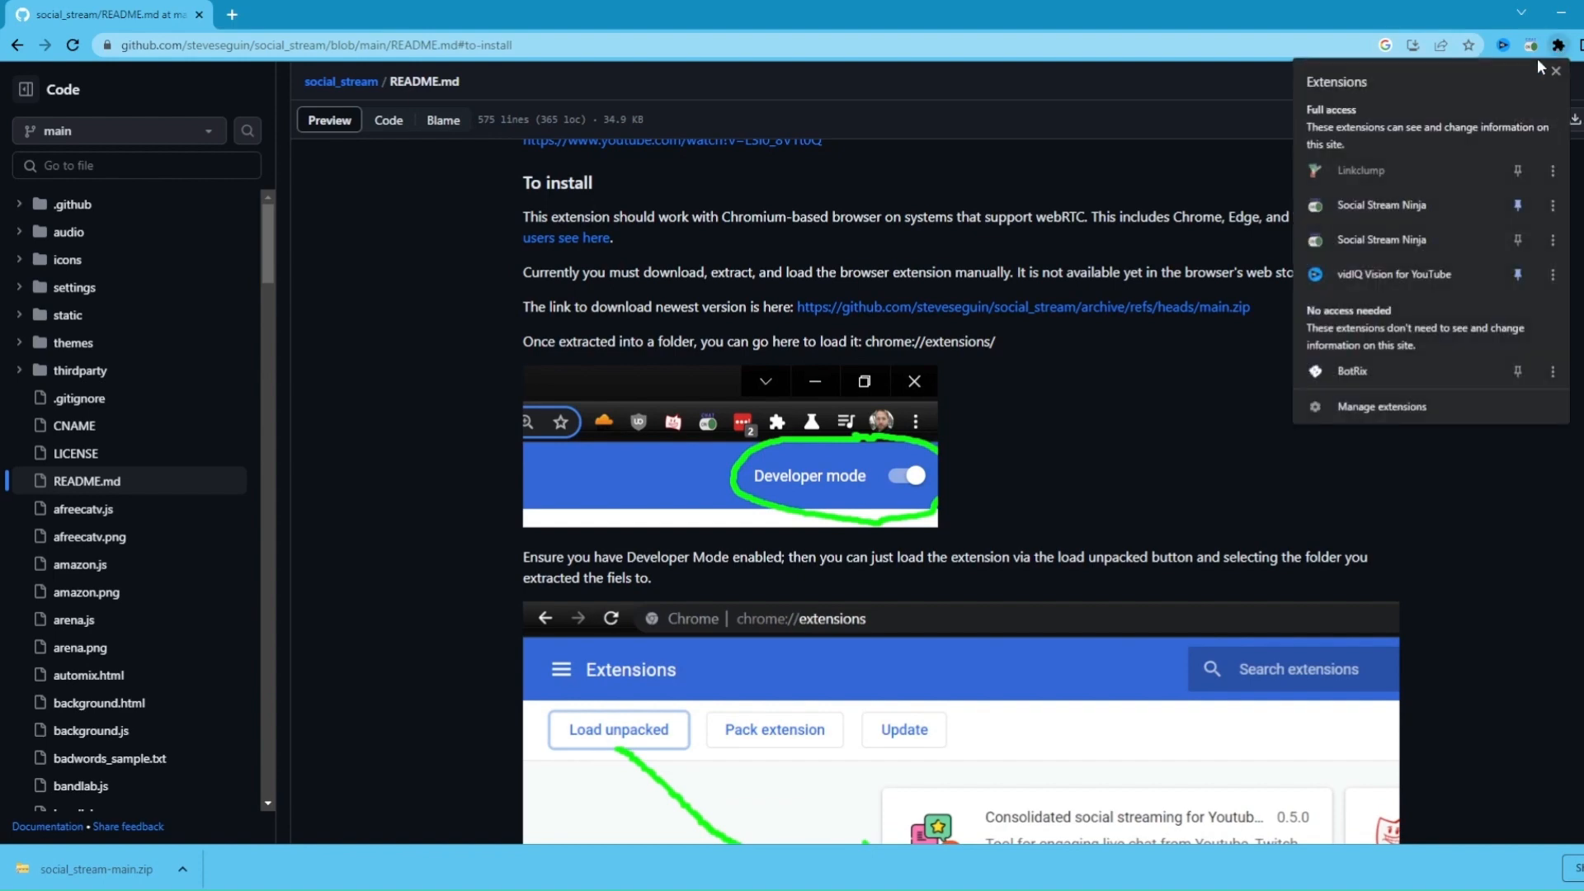
click(1419, 407)
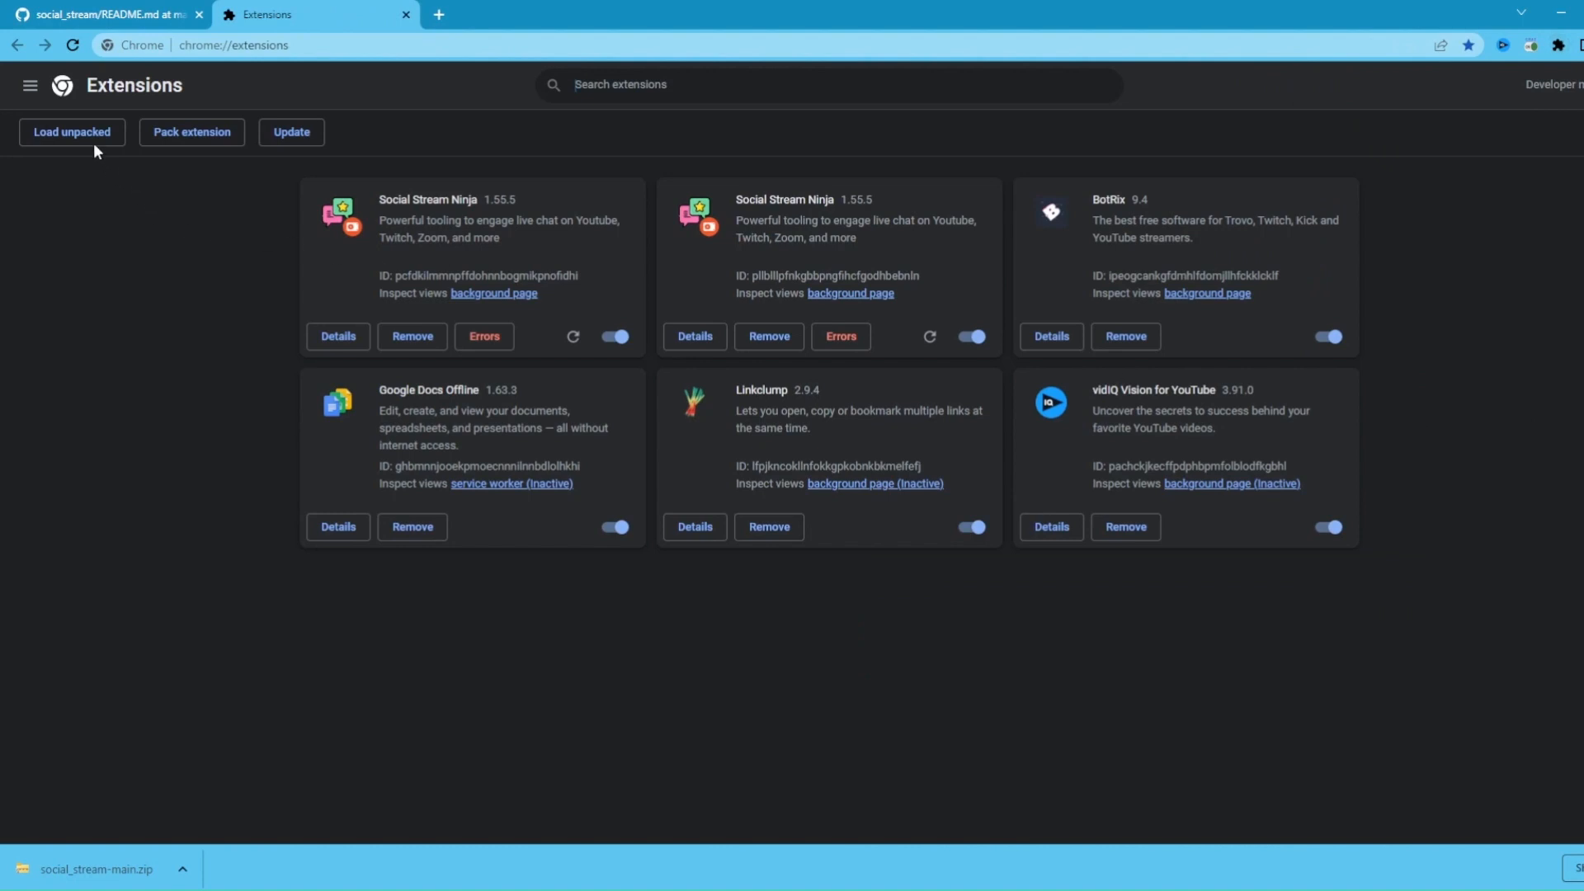
click(85, 134)
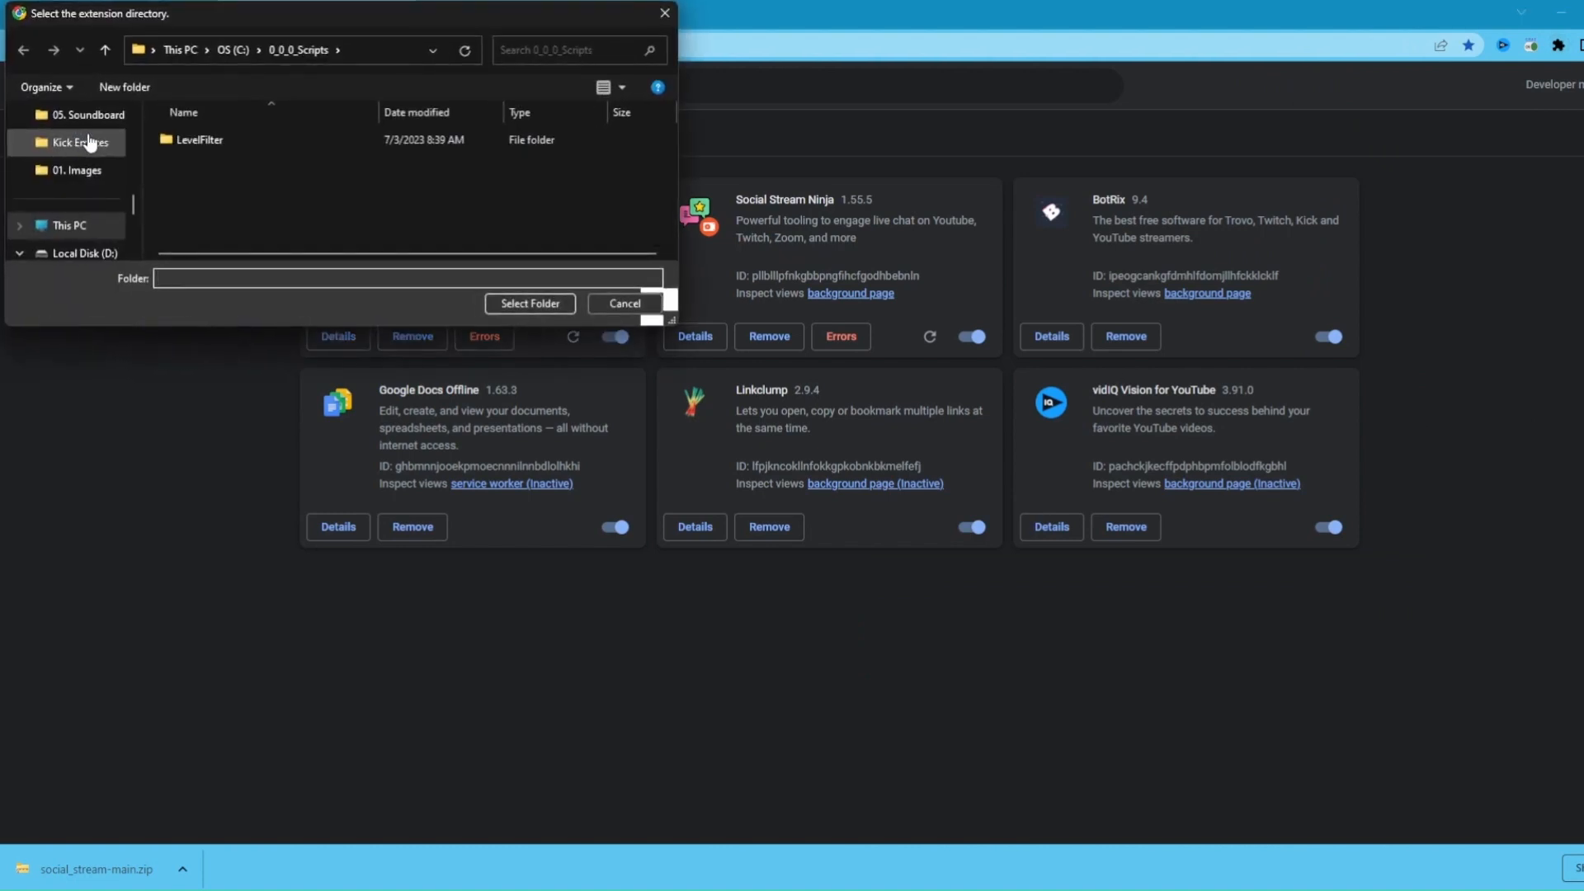
scroll(91, 145, up, 3)
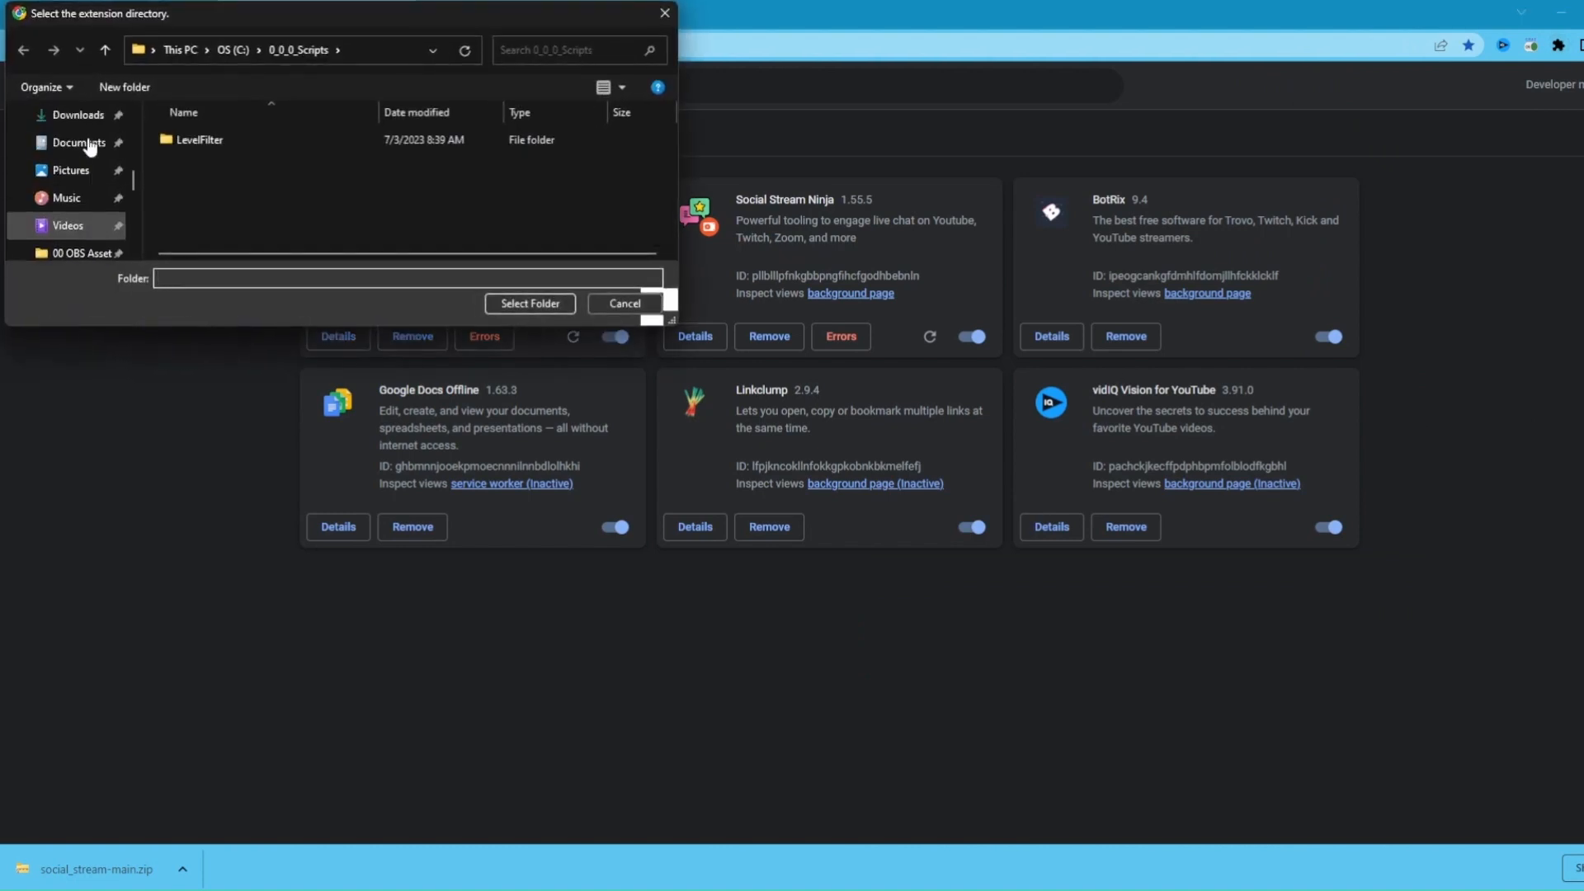
scroll(91, 146, up, 2)
click(79, 170)
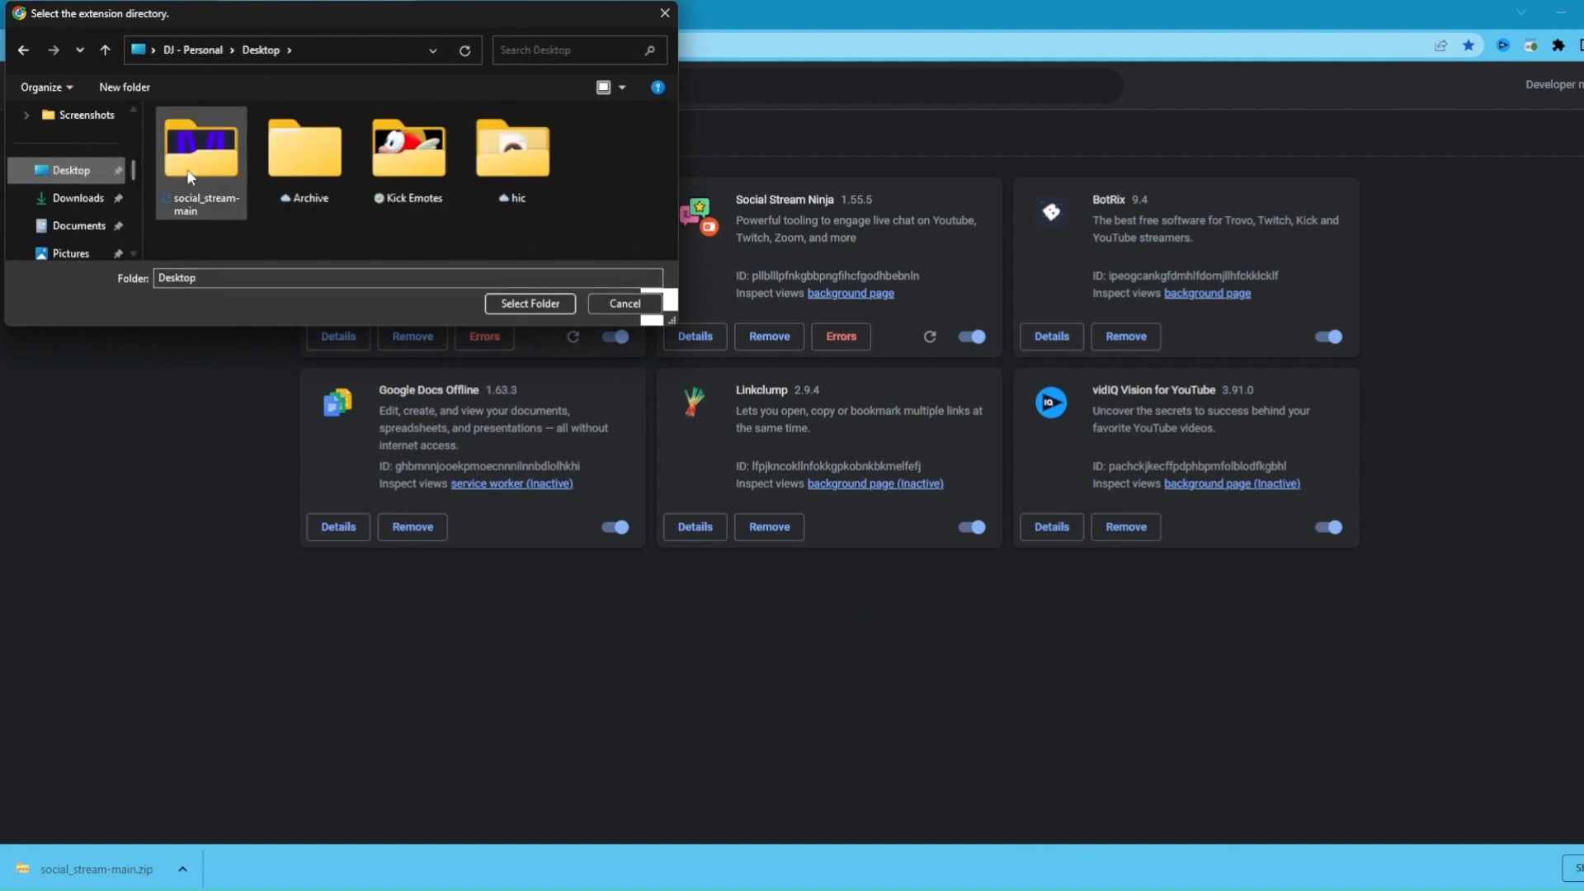
click(212, 172)
double_click(213, 171)
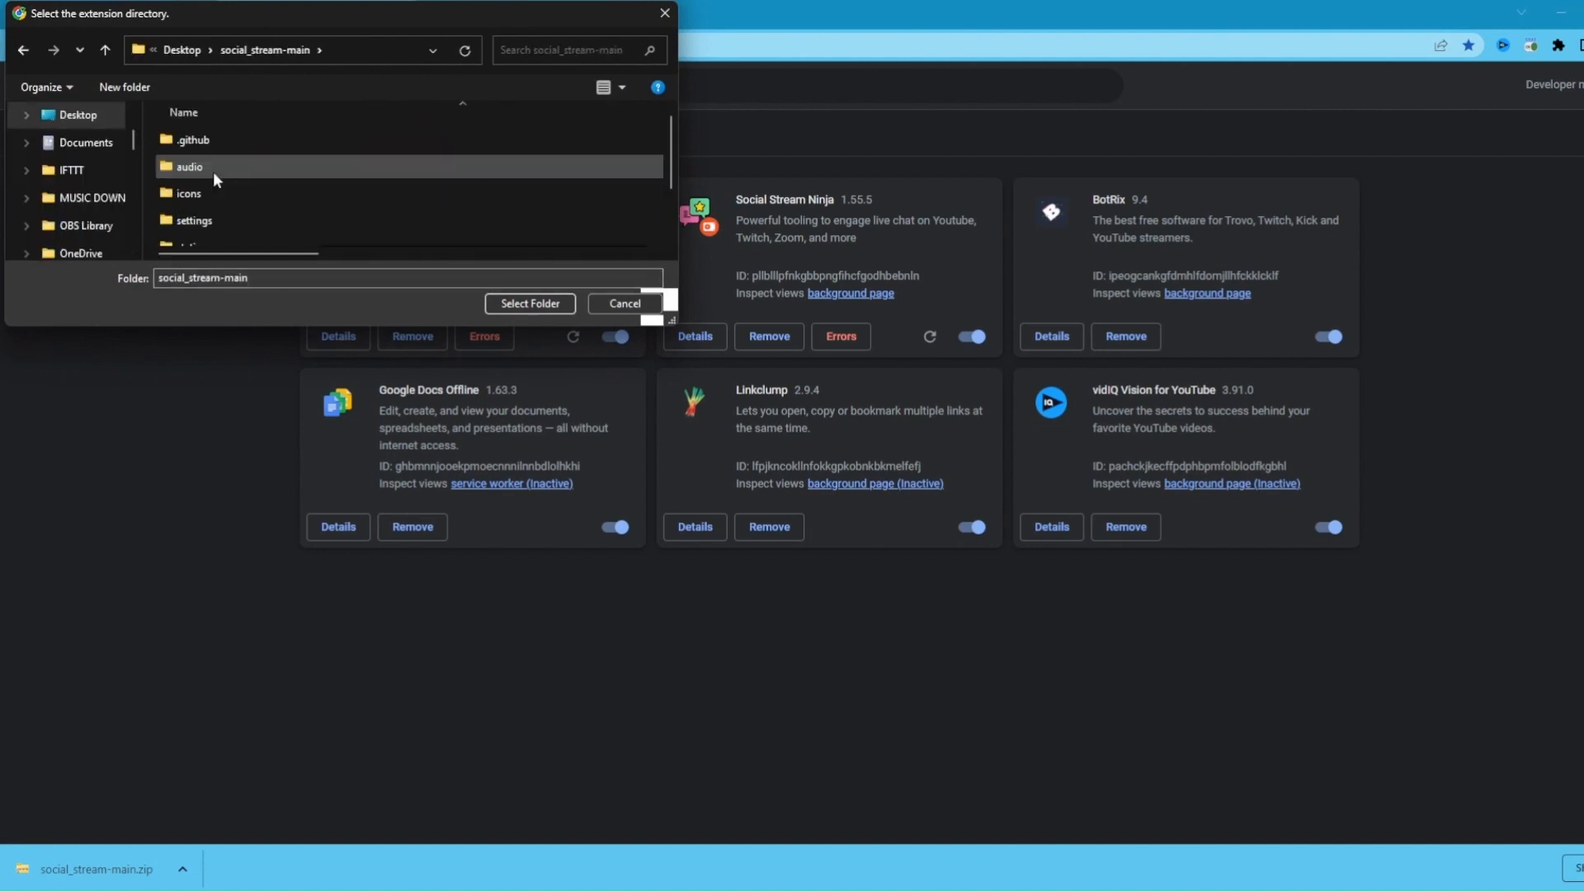
key(alt+Up)
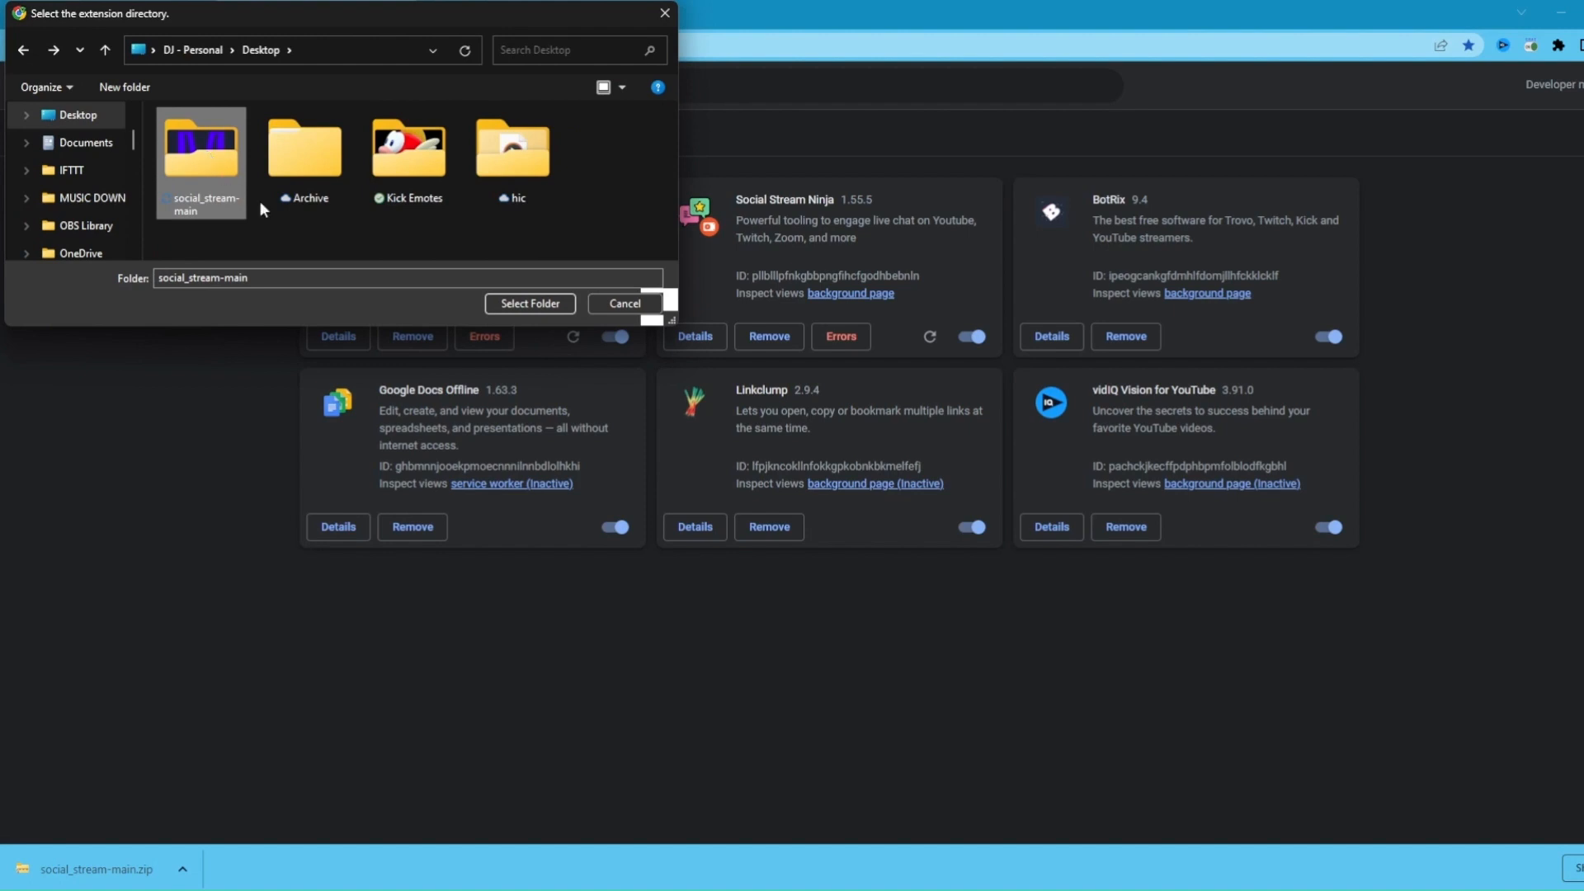
click(531, 304)
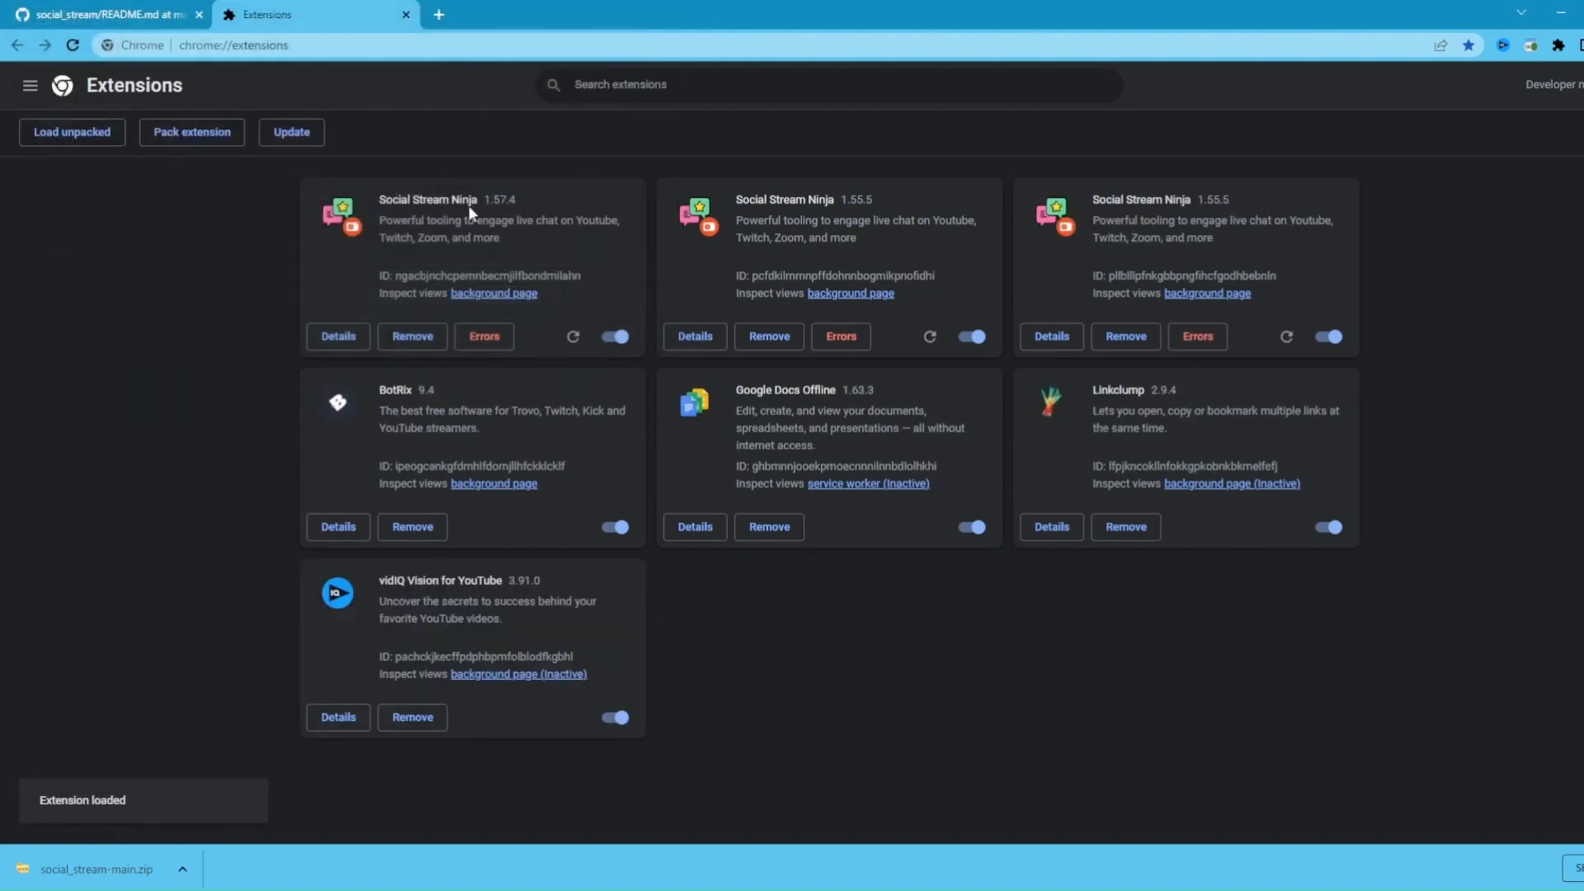
Activate the newly loaded Social Stream Ninja 1.57.4 extension from its own popup
drag(508, 200, 382, 202)
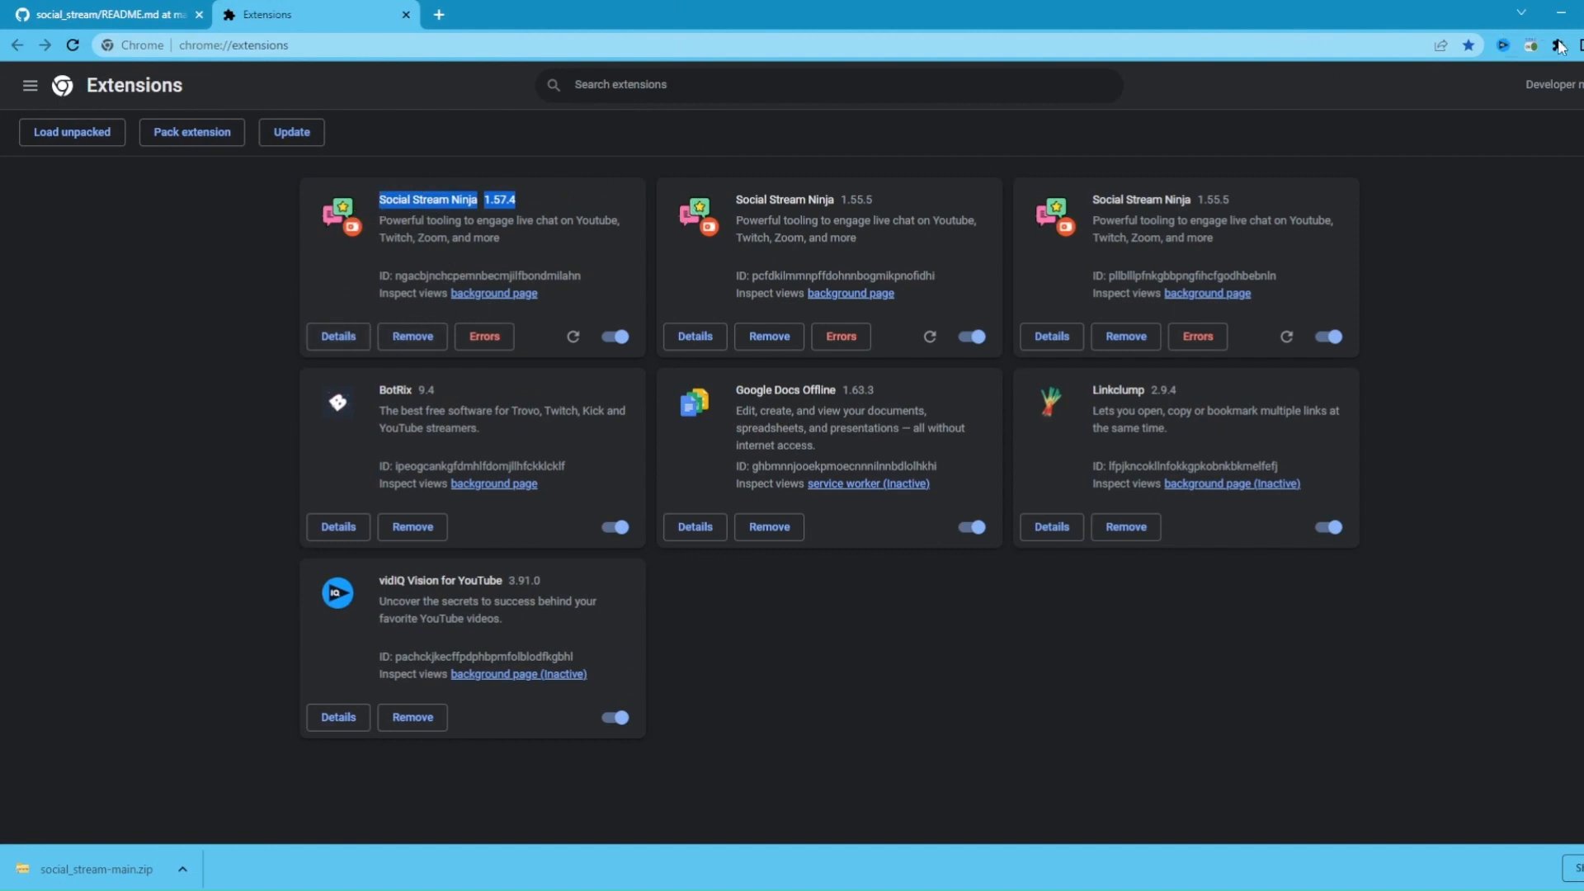
click(1530, 46)
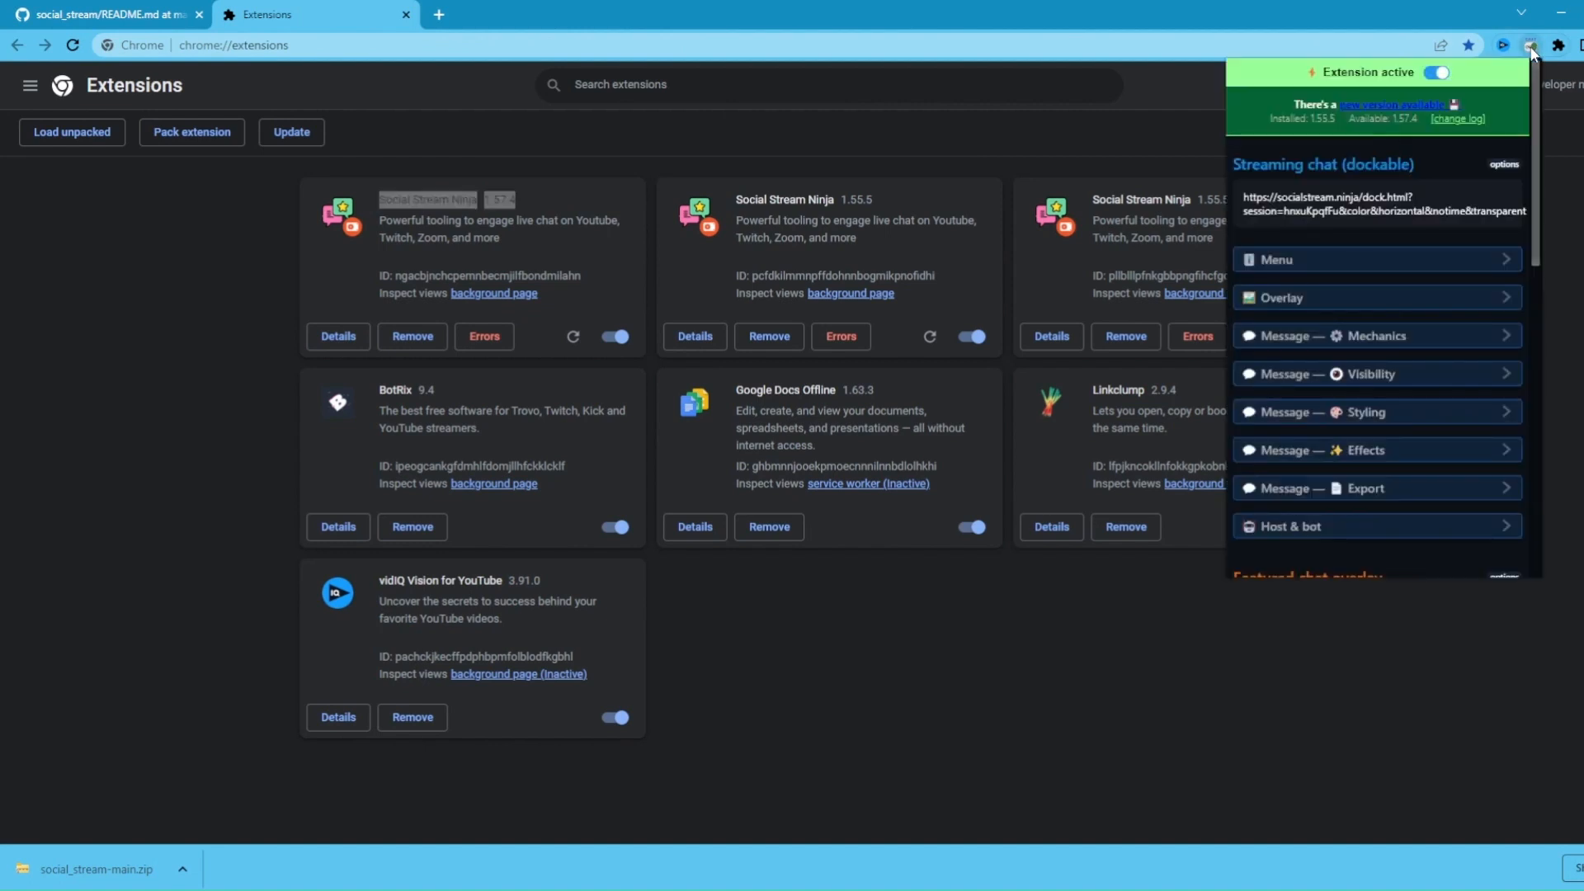
click(1530, 46)
click(1557, 45)
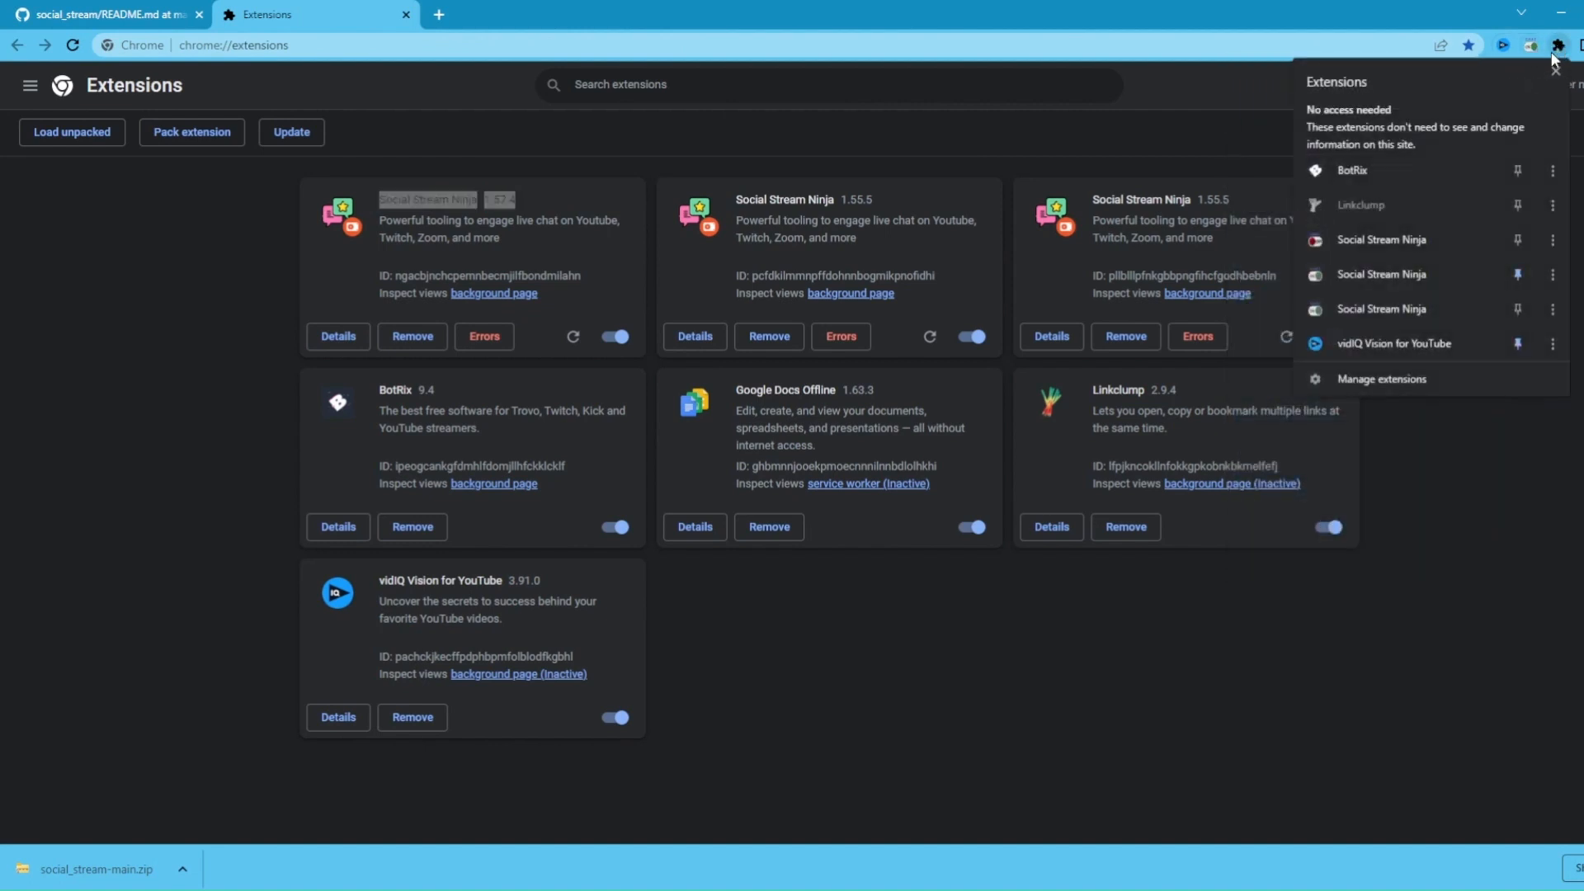
click(1415, 240)
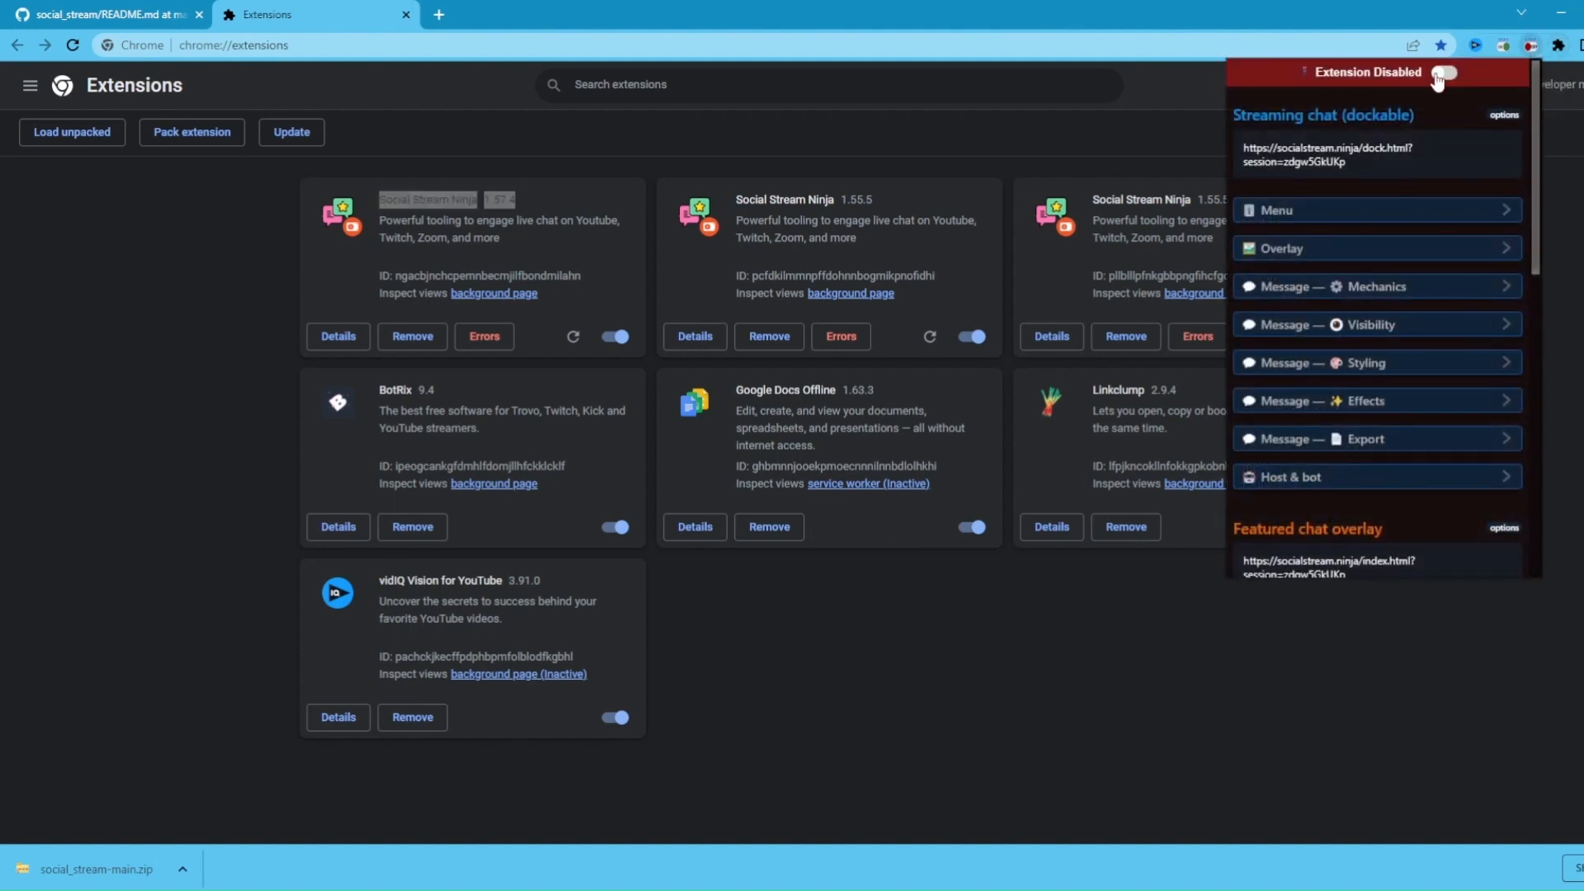
click(1439, 74)
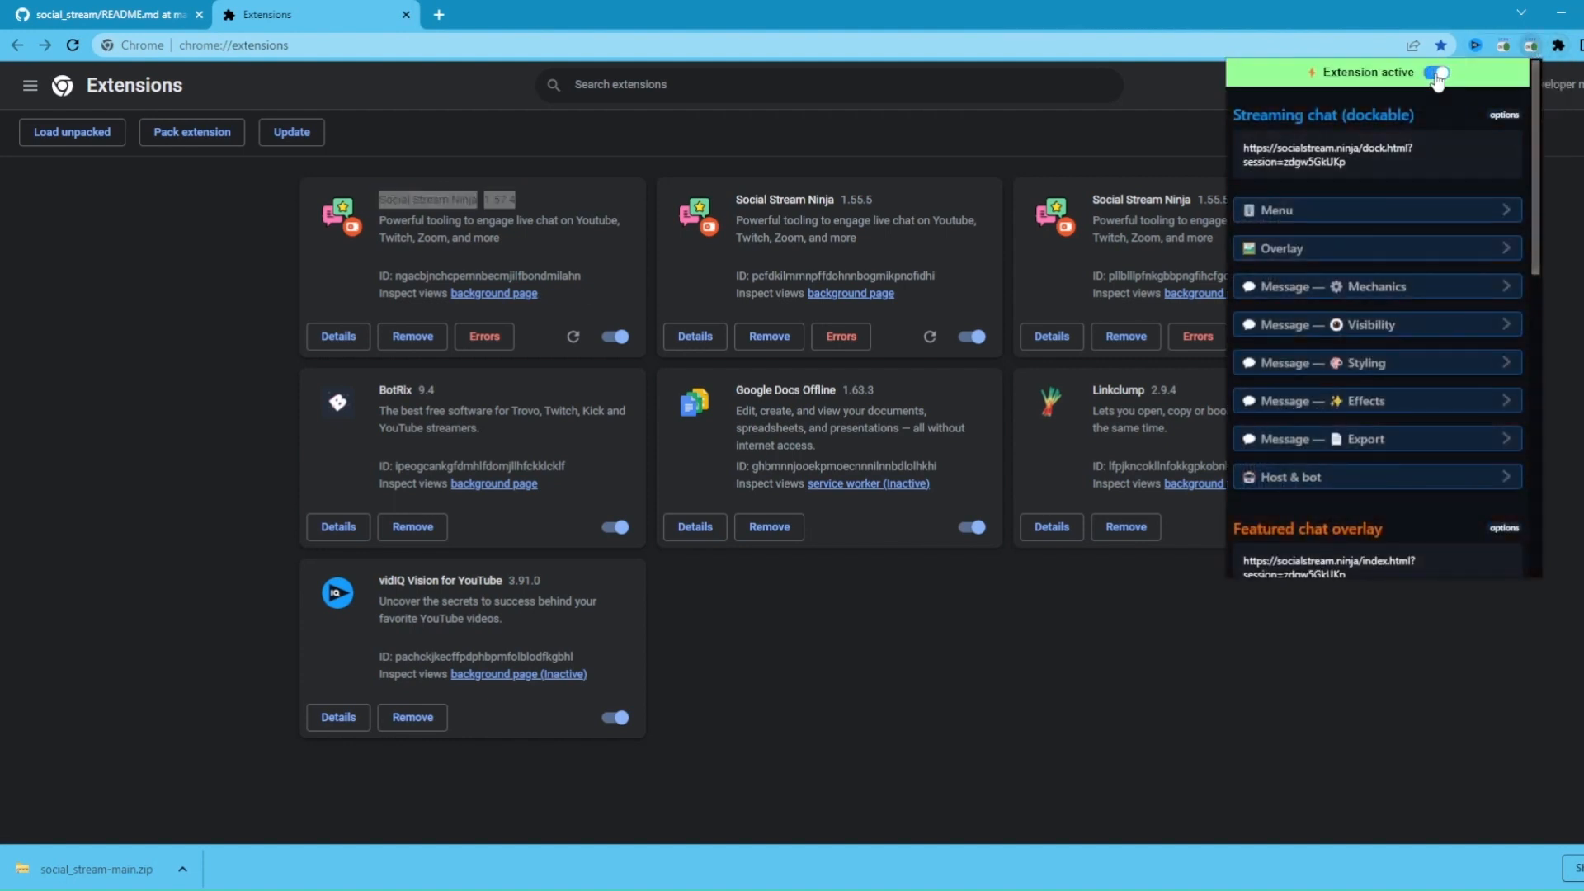
click(1074, 685)
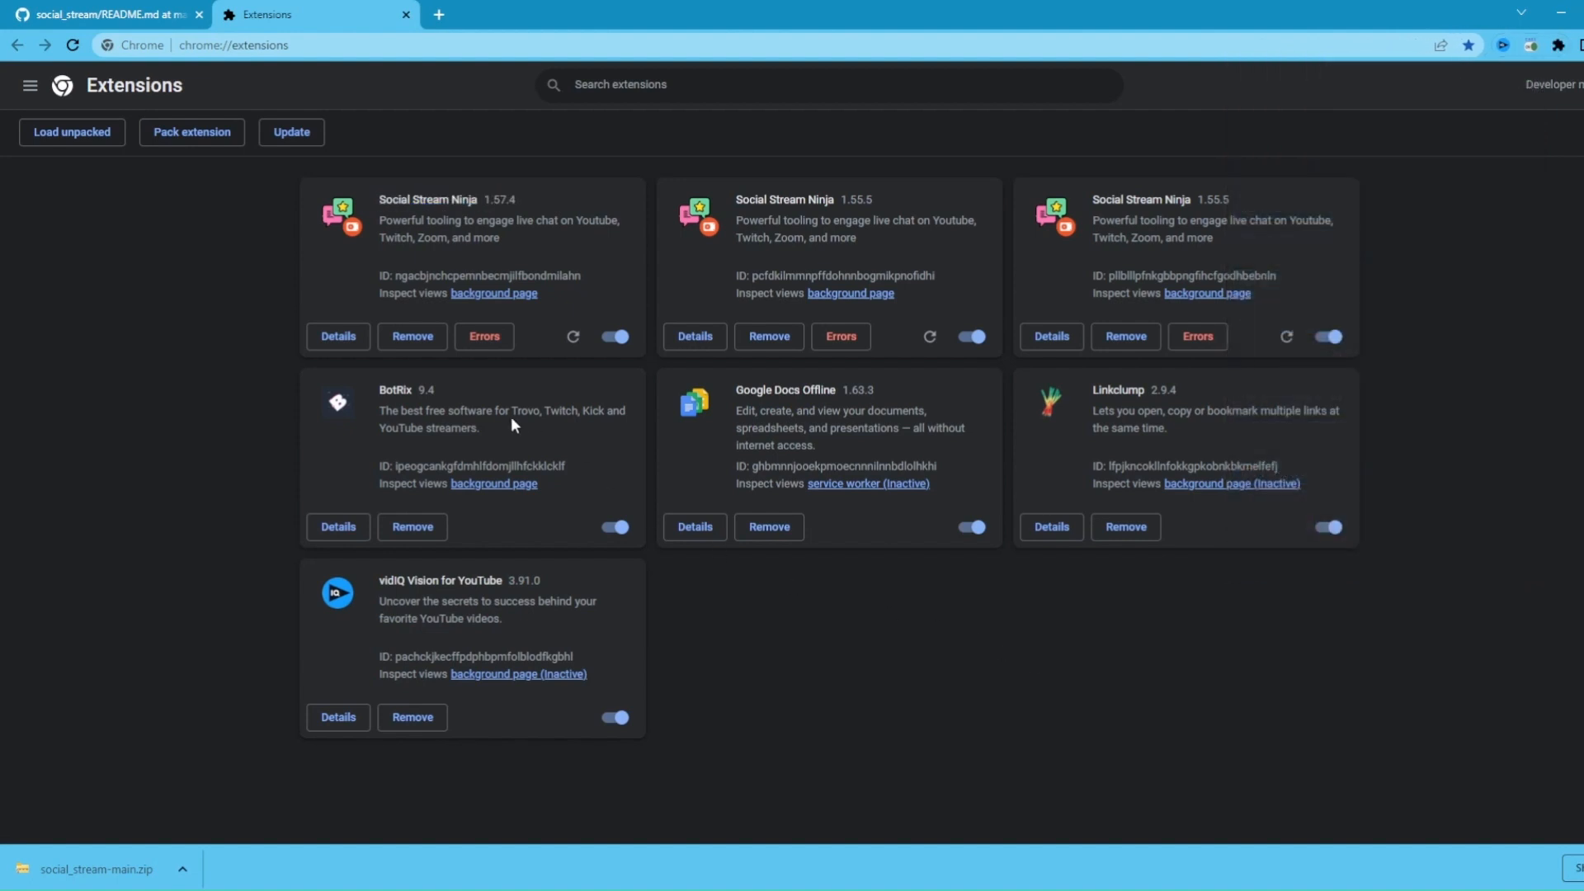
In the extension options of Social Stream Ninja 1.57.4, set the Session Channel ID to MakeYourOwnID and save it
click(333, 338)
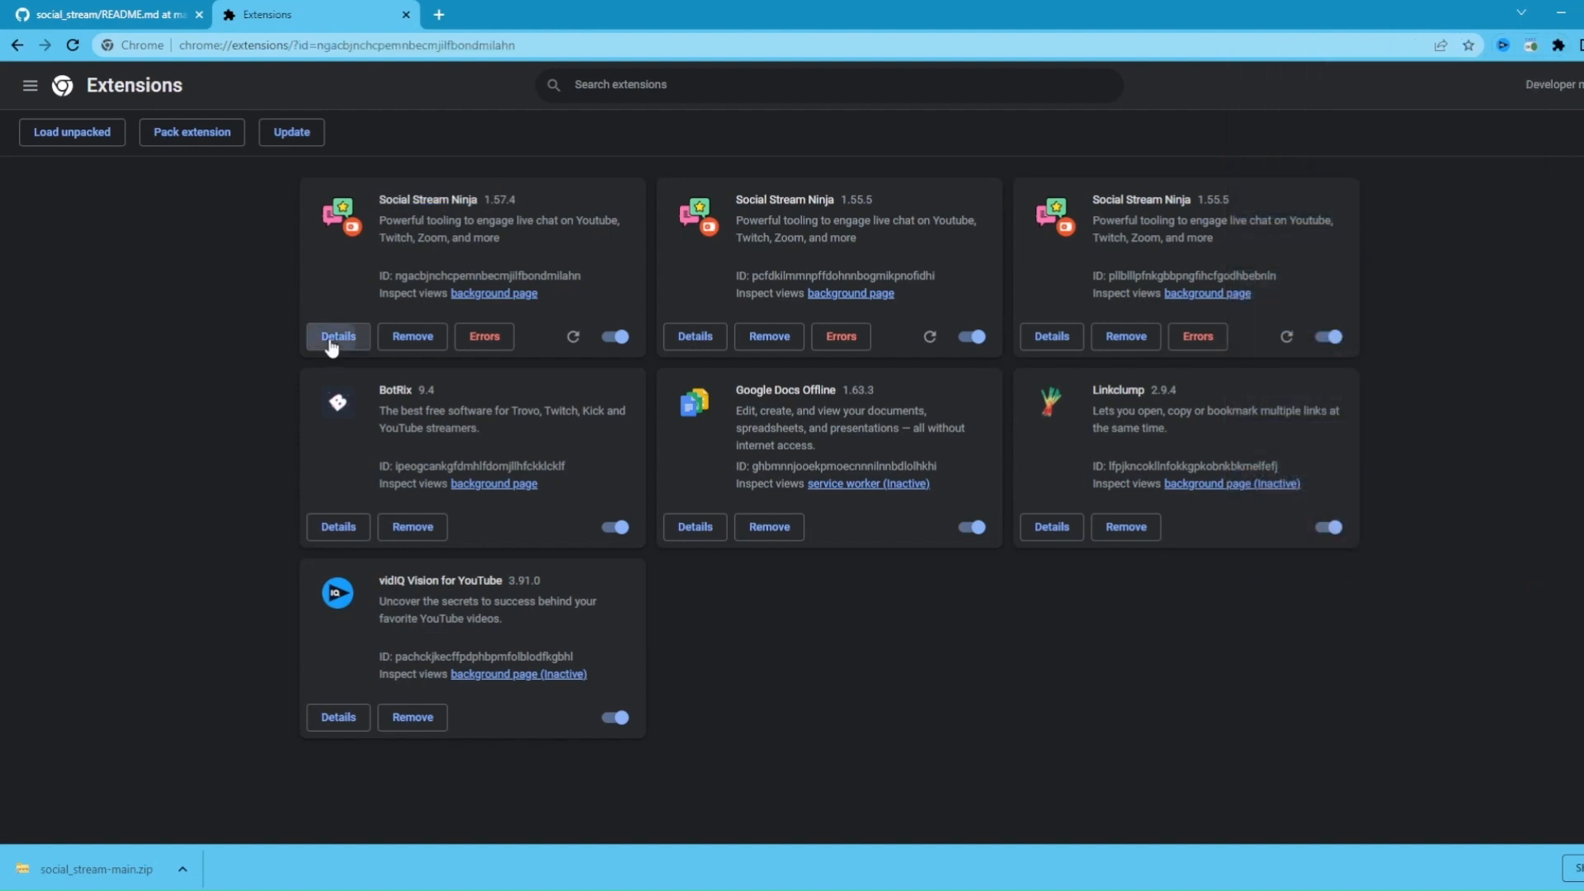
scroll(626, 569, down, 2)
scroll(670, 615, down, 1)
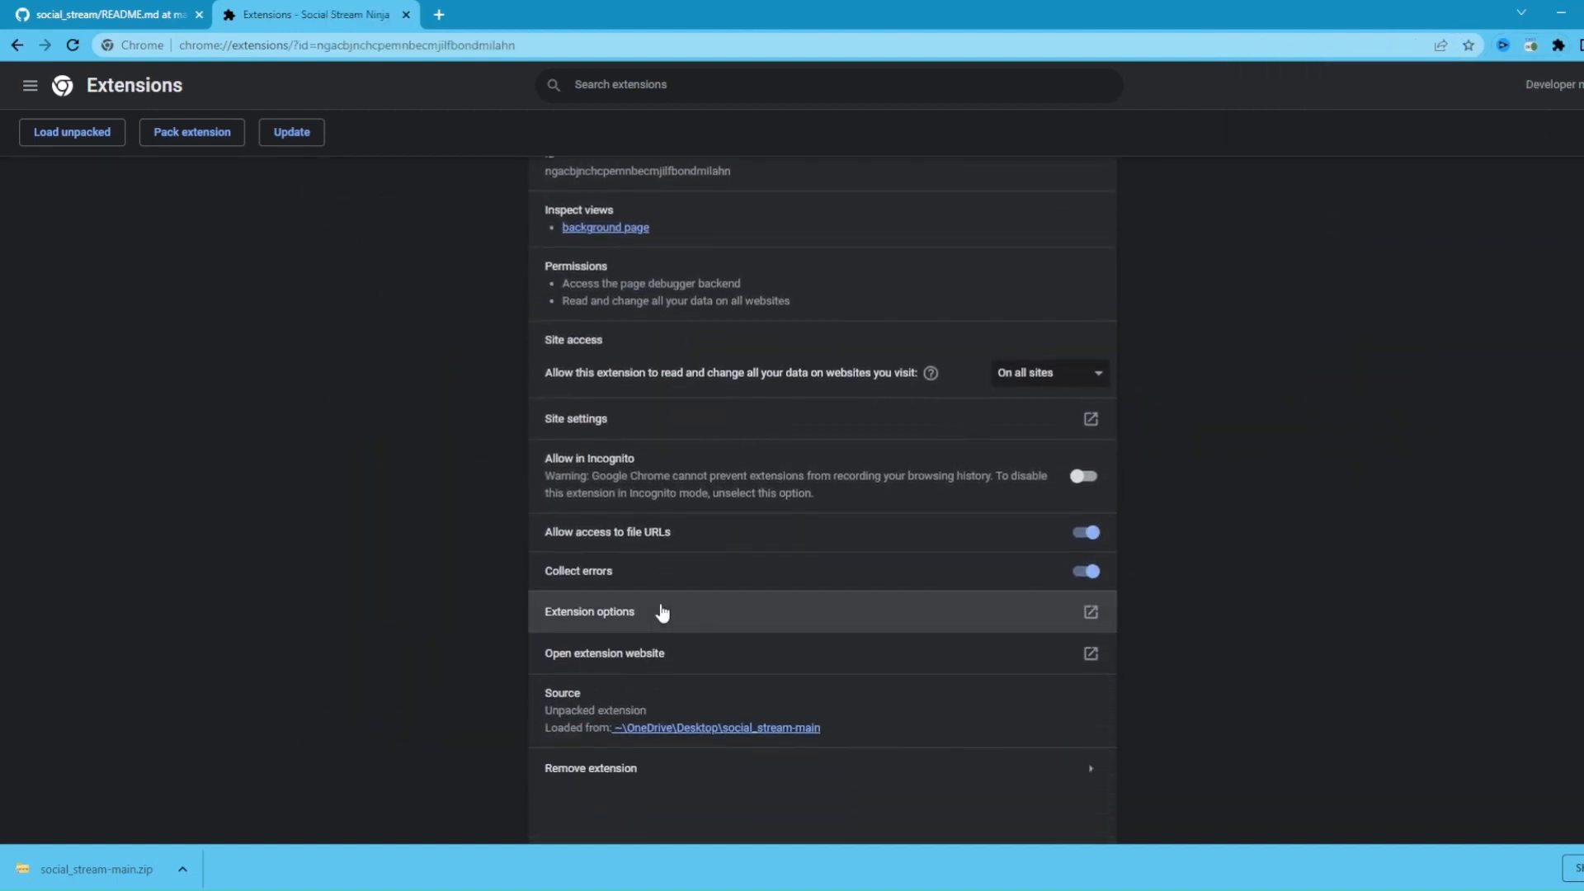
click(632, 619)
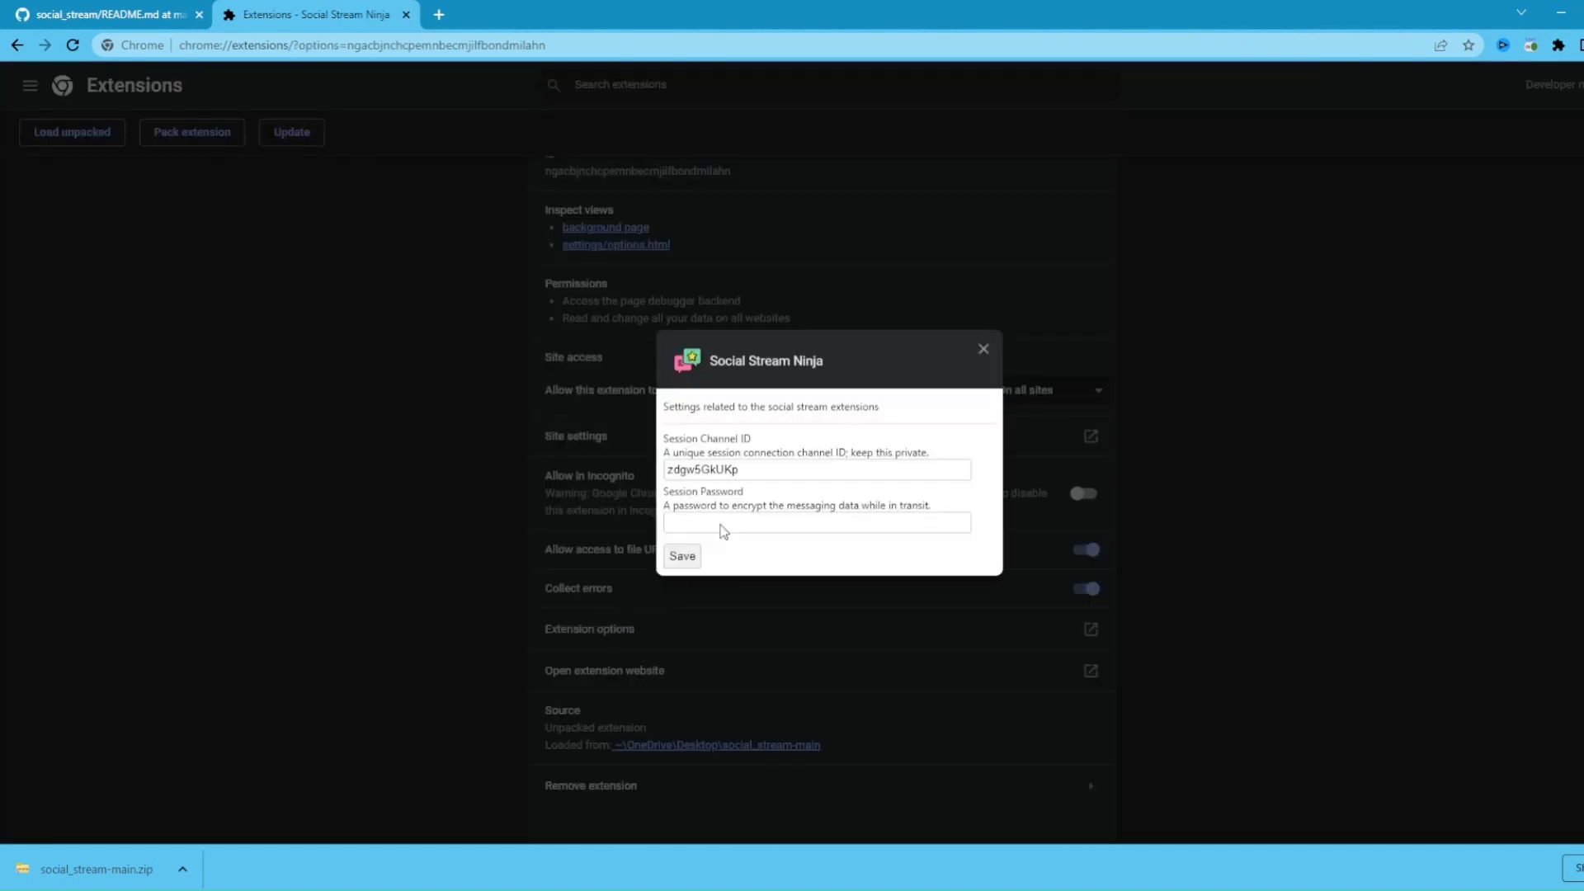
double_click(770, 469)
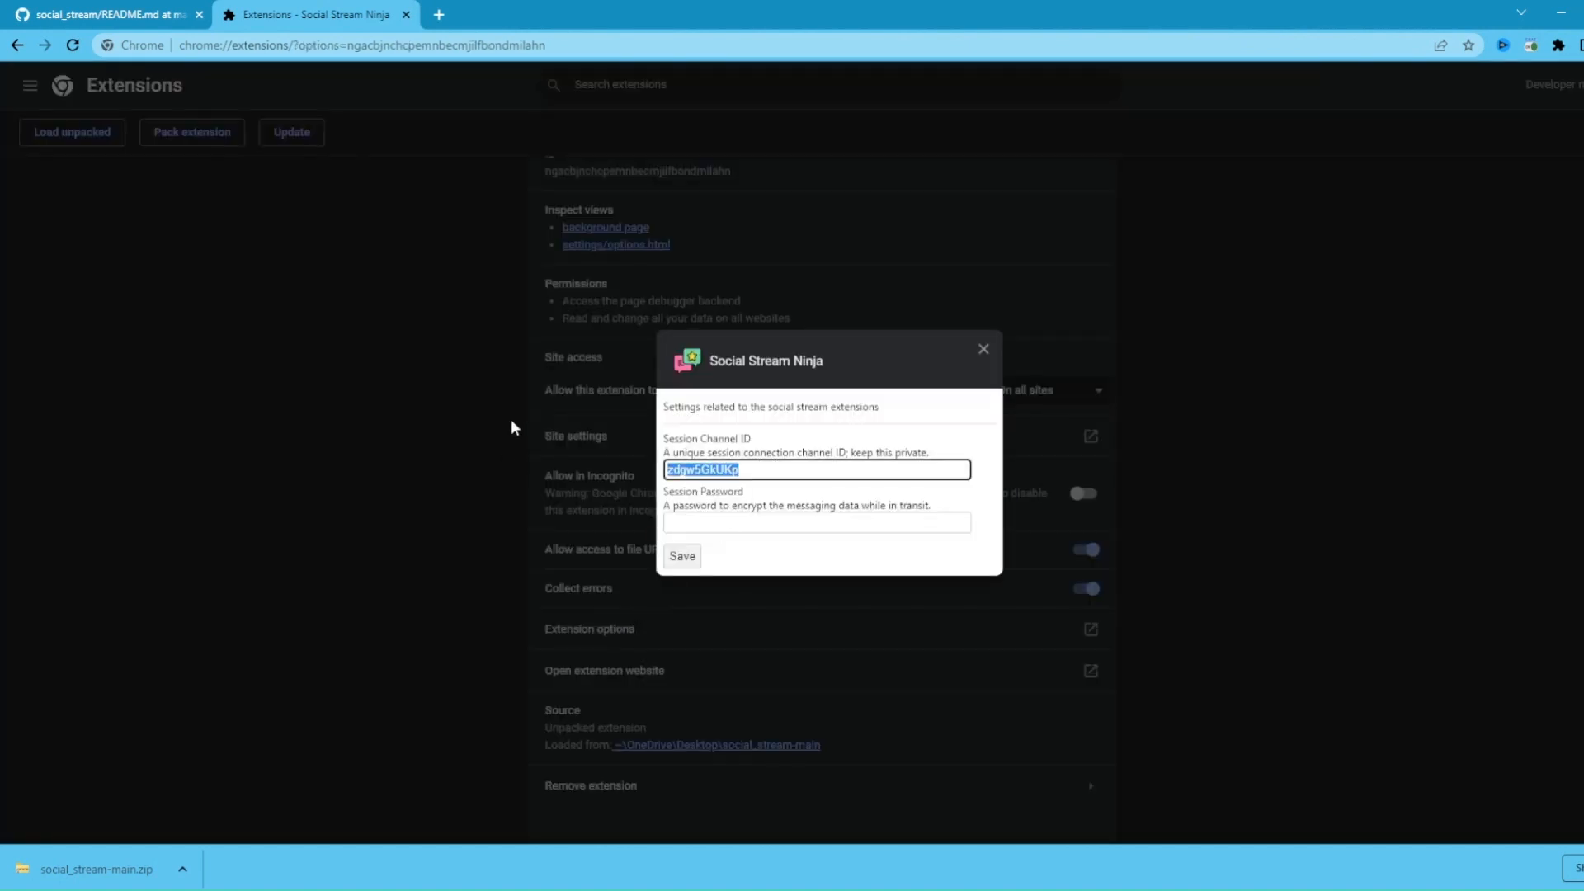
text(MakeYourOwnID)
click(681, 558)
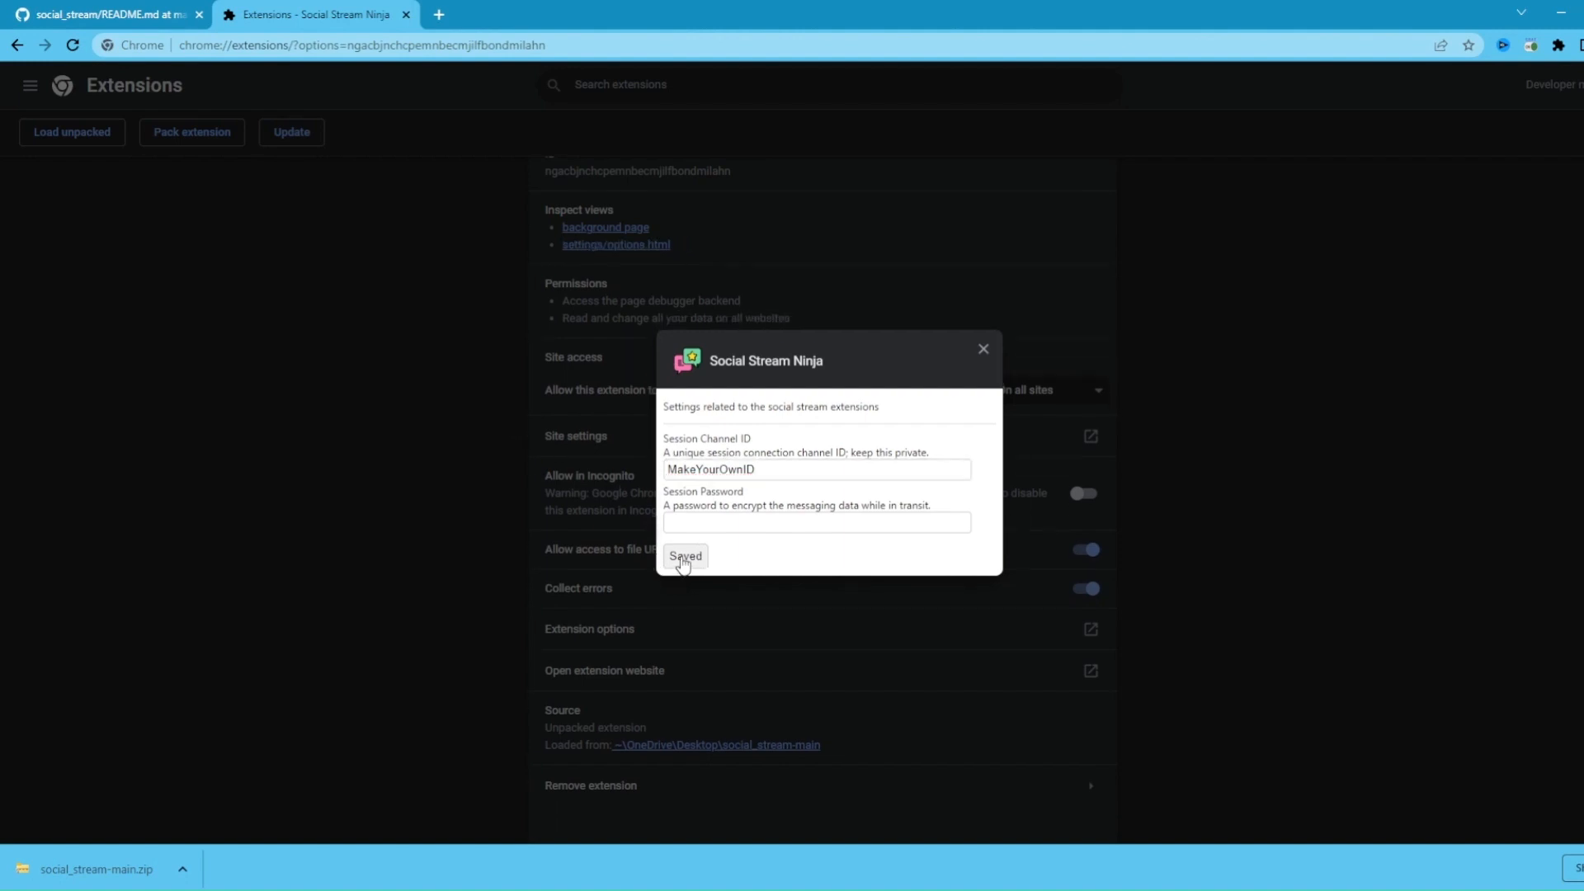
click(983, 351)
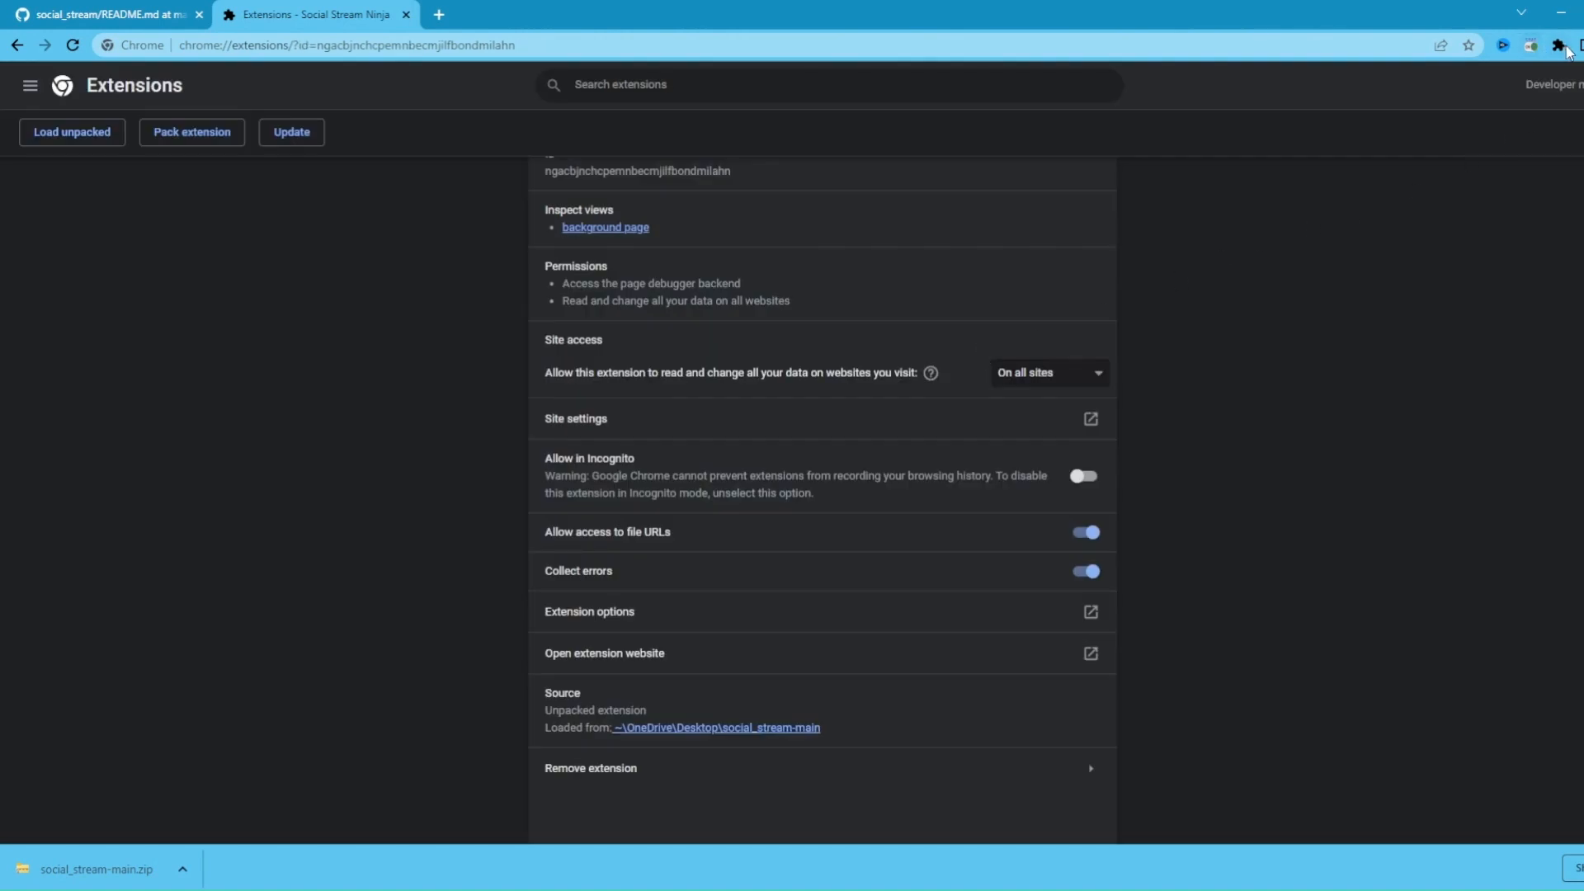
Open the Social Stream Ninja extension popup and review the Menu and Overlay options of the dockable streaming chat
click(1563, 48)
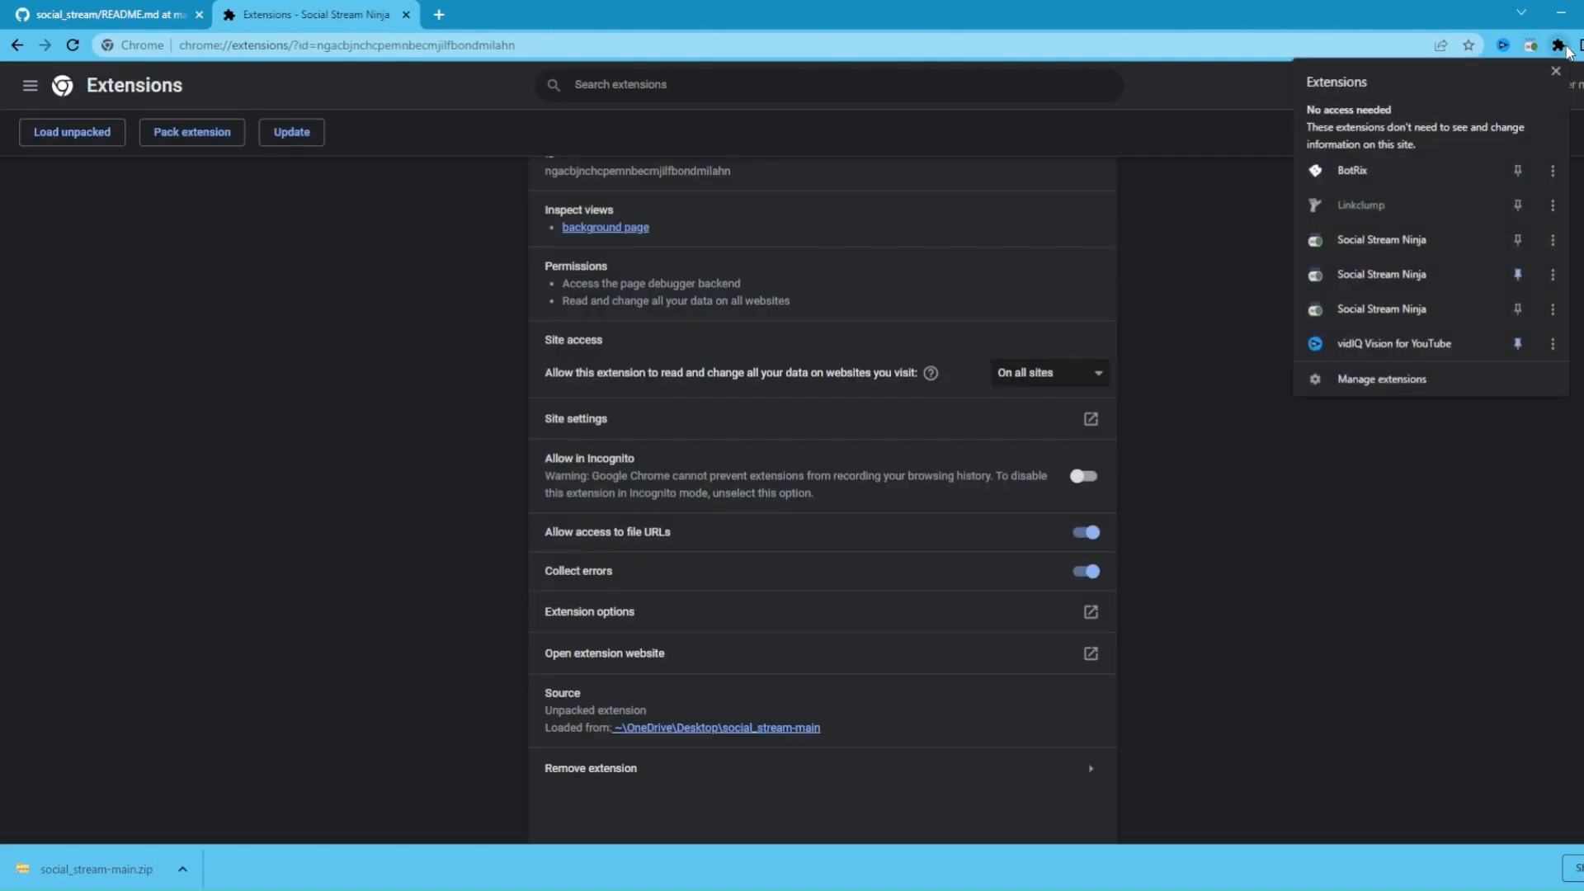
click(1518, 242)
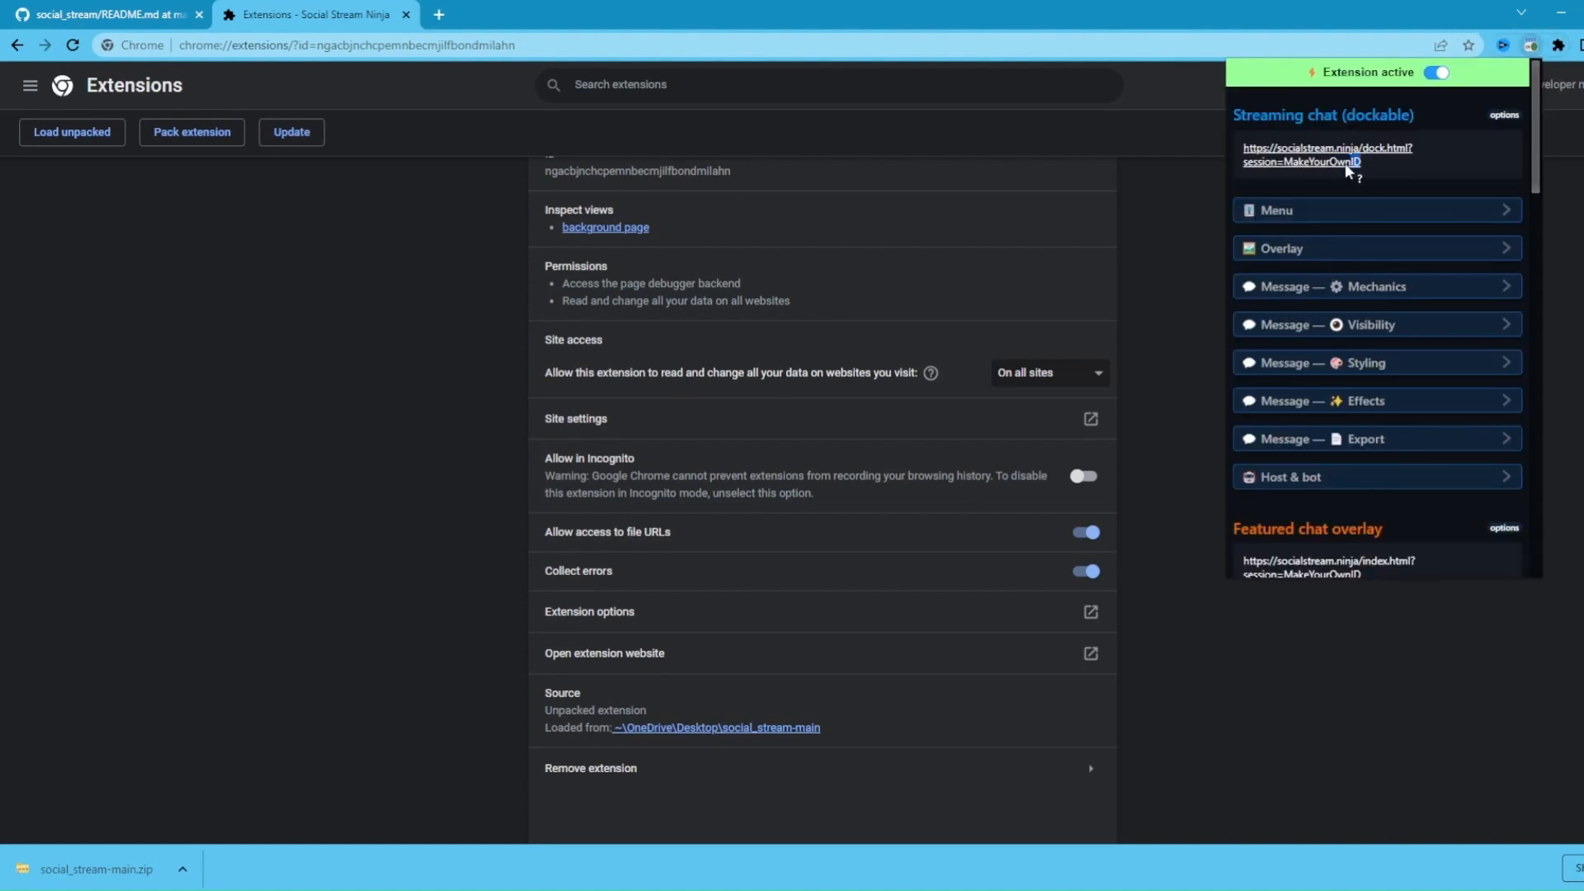
drag(1369, 165, 1284, 166)
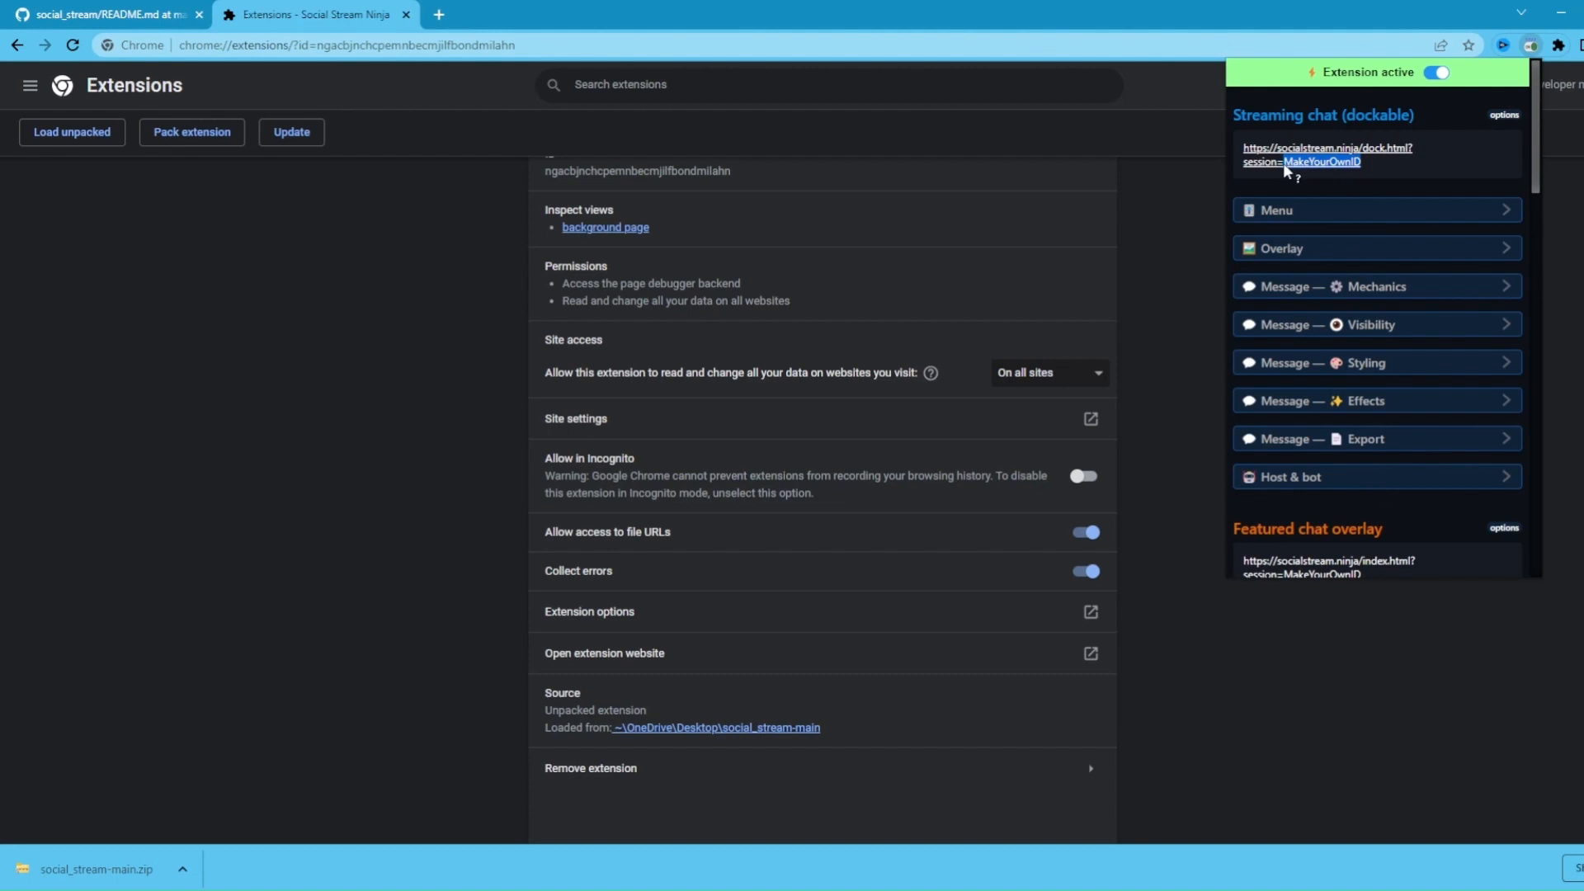
click(1298, 225)
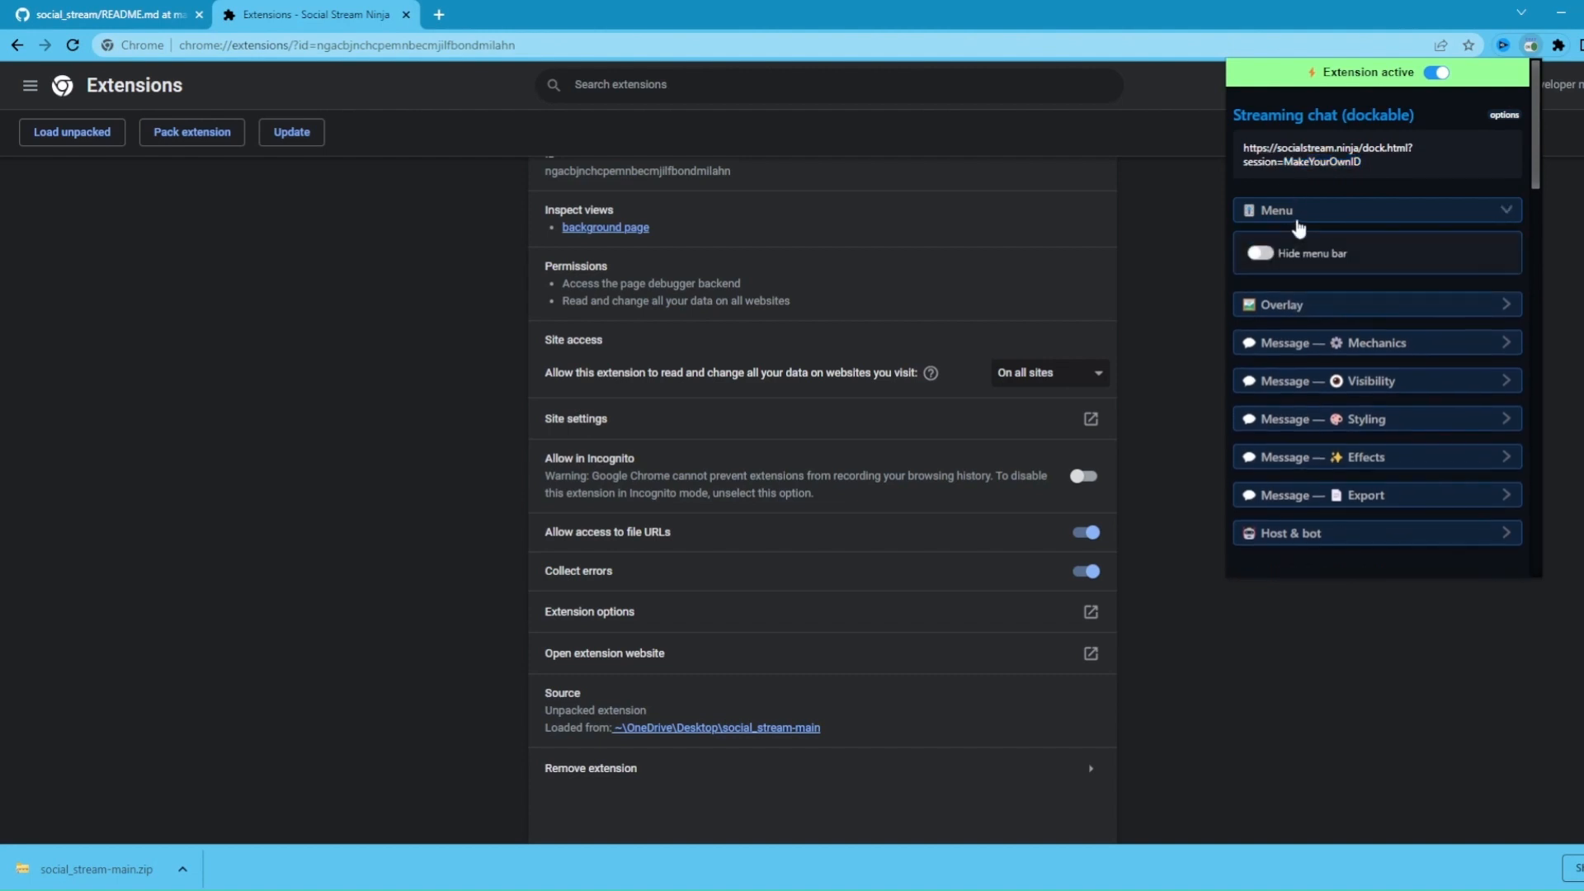
click(1289, 306)
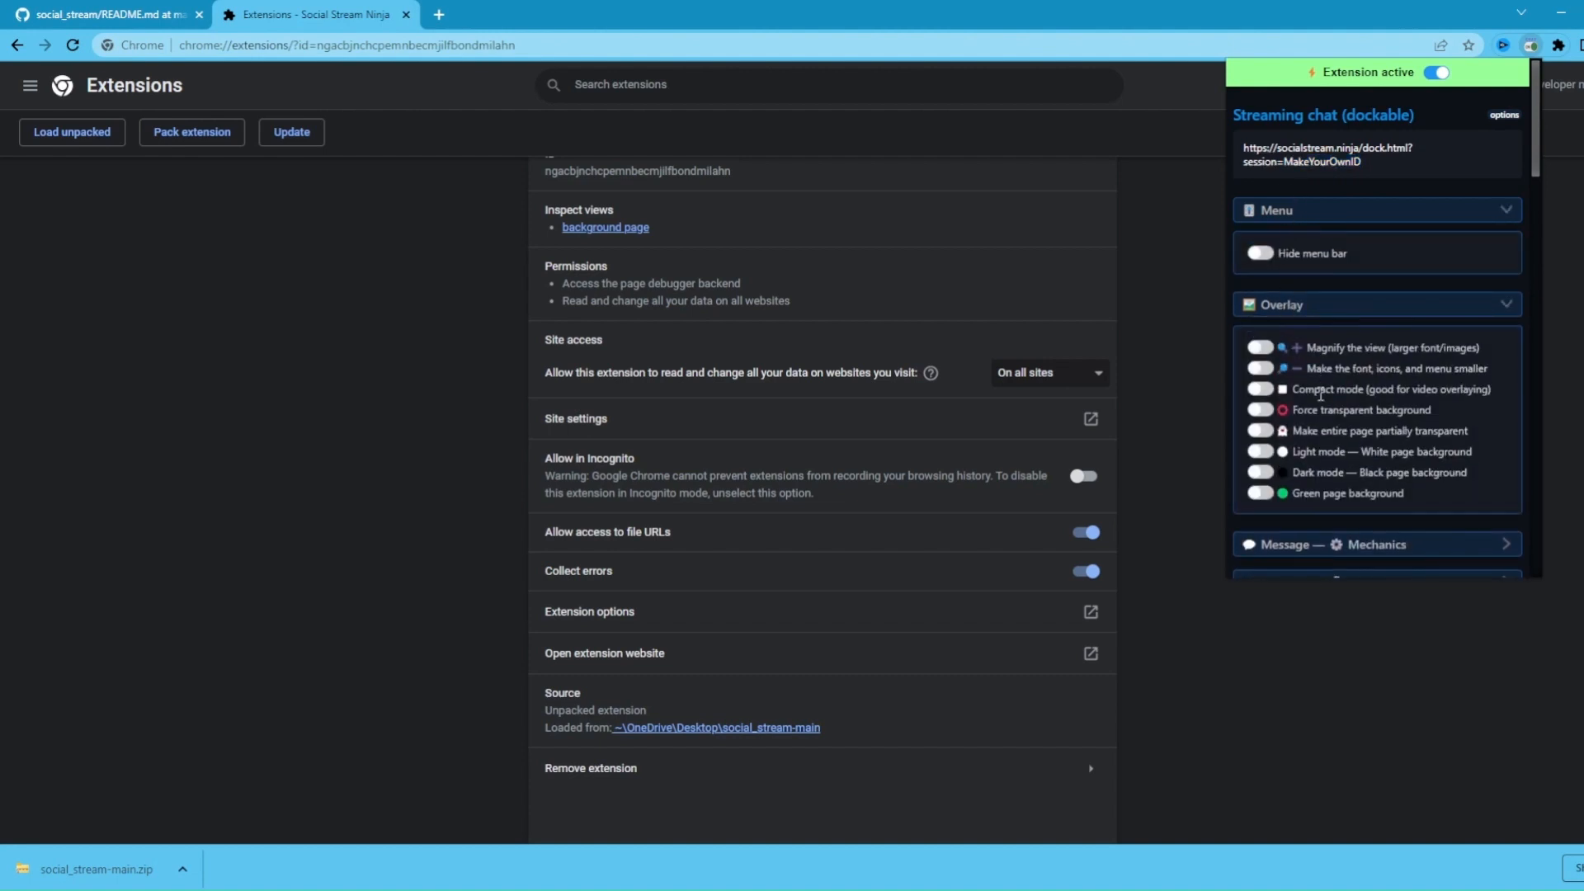
scroll(1323, 425, down, 2)
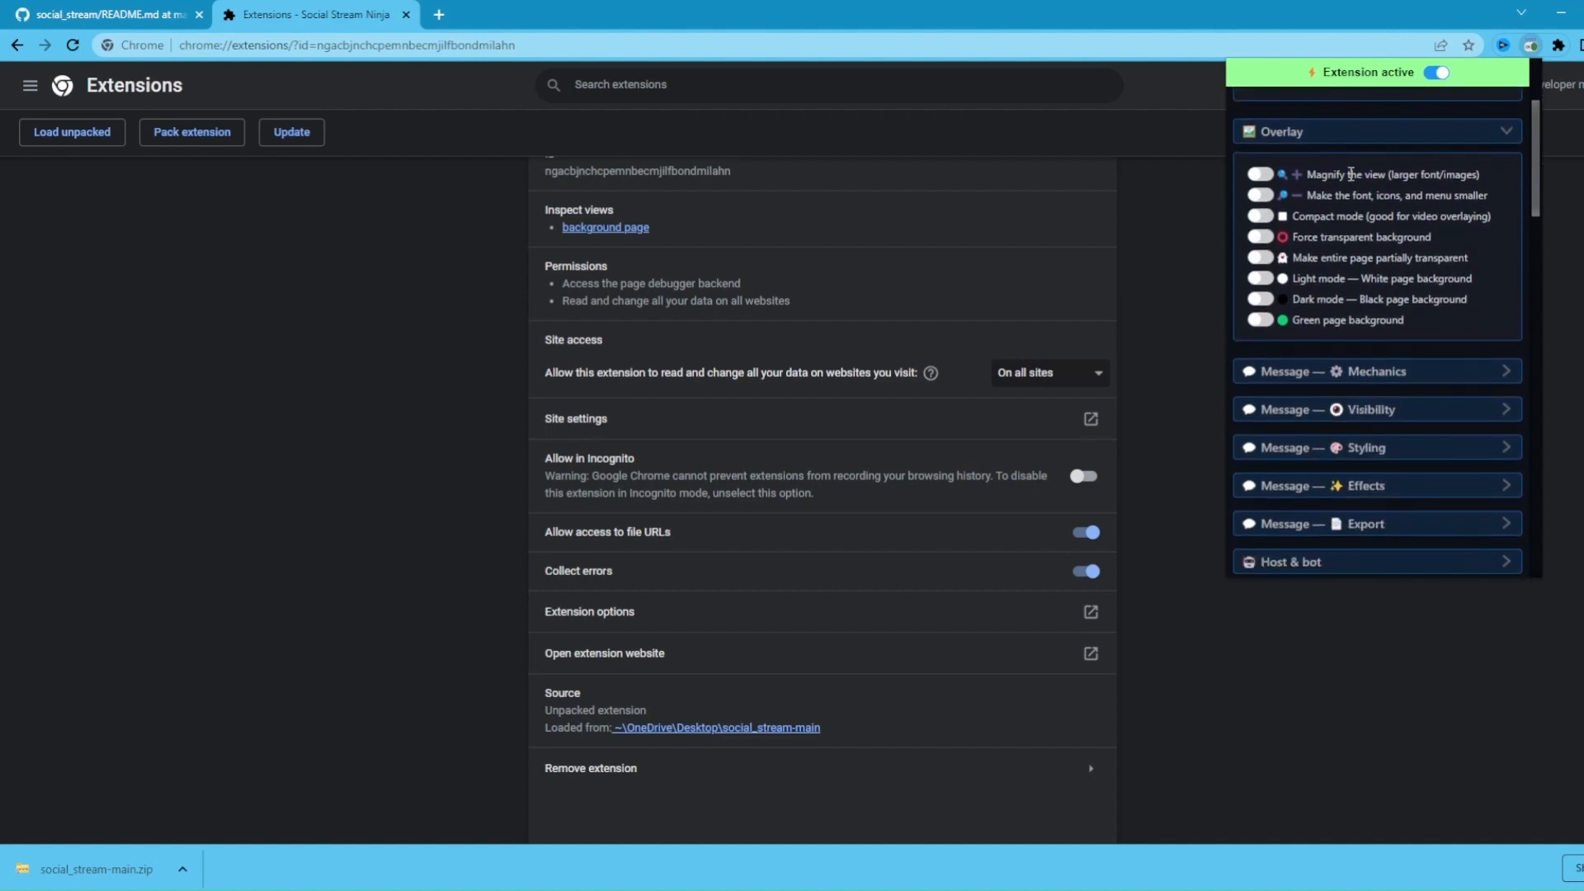
In the Message Mechanics options, enable "Hide messages after 20s" and "Messages start at bottom rather than top"
click(1332, 372)
scroll(1319, 347, down, 2)
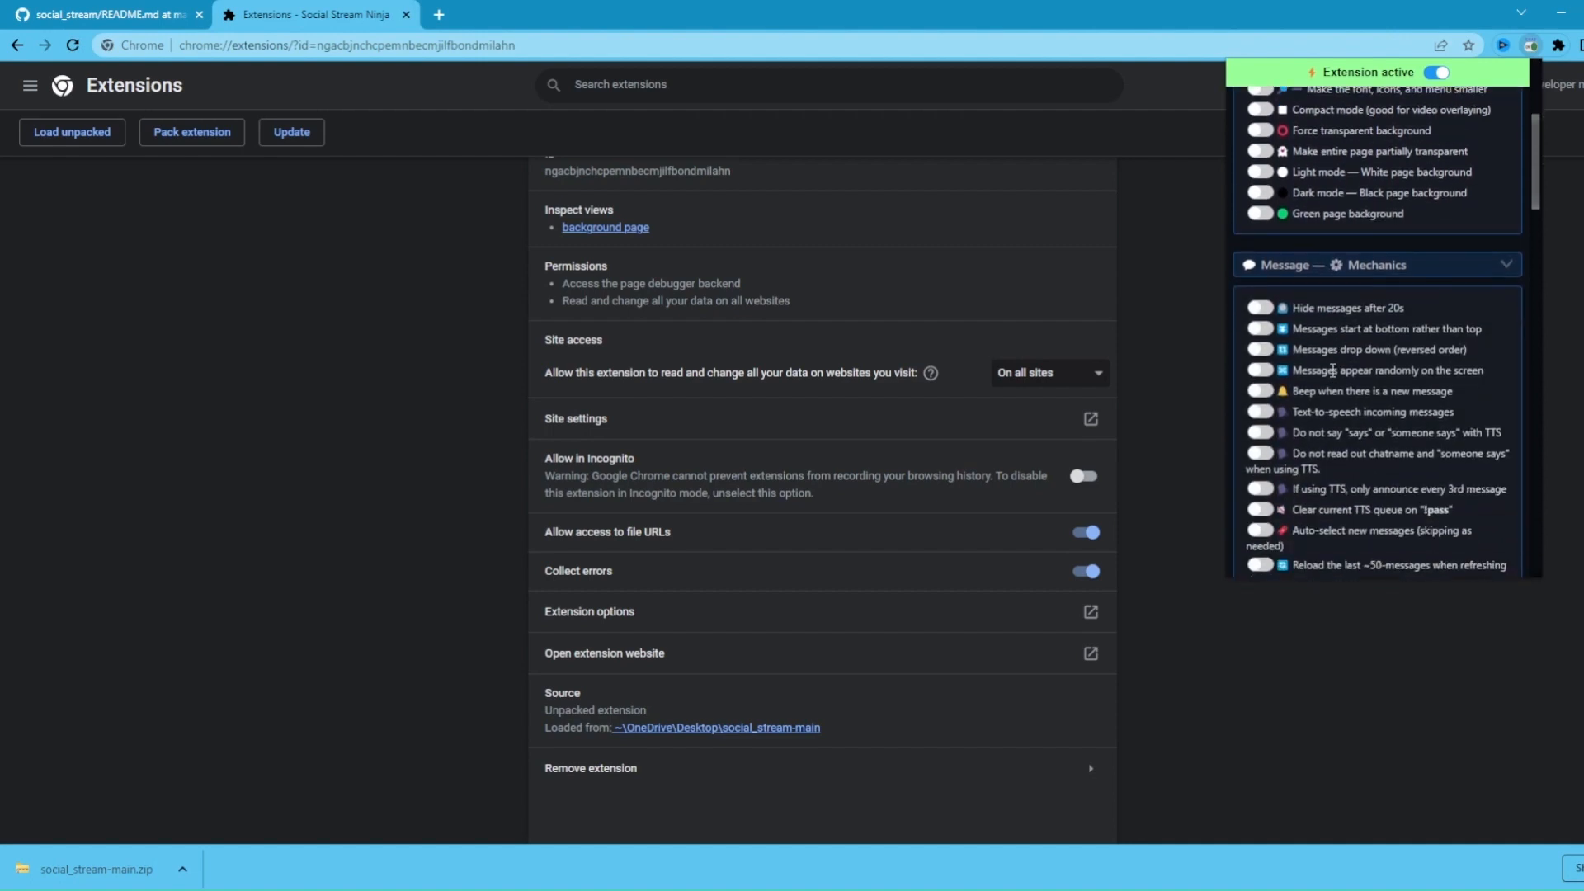
click(1260, 241)
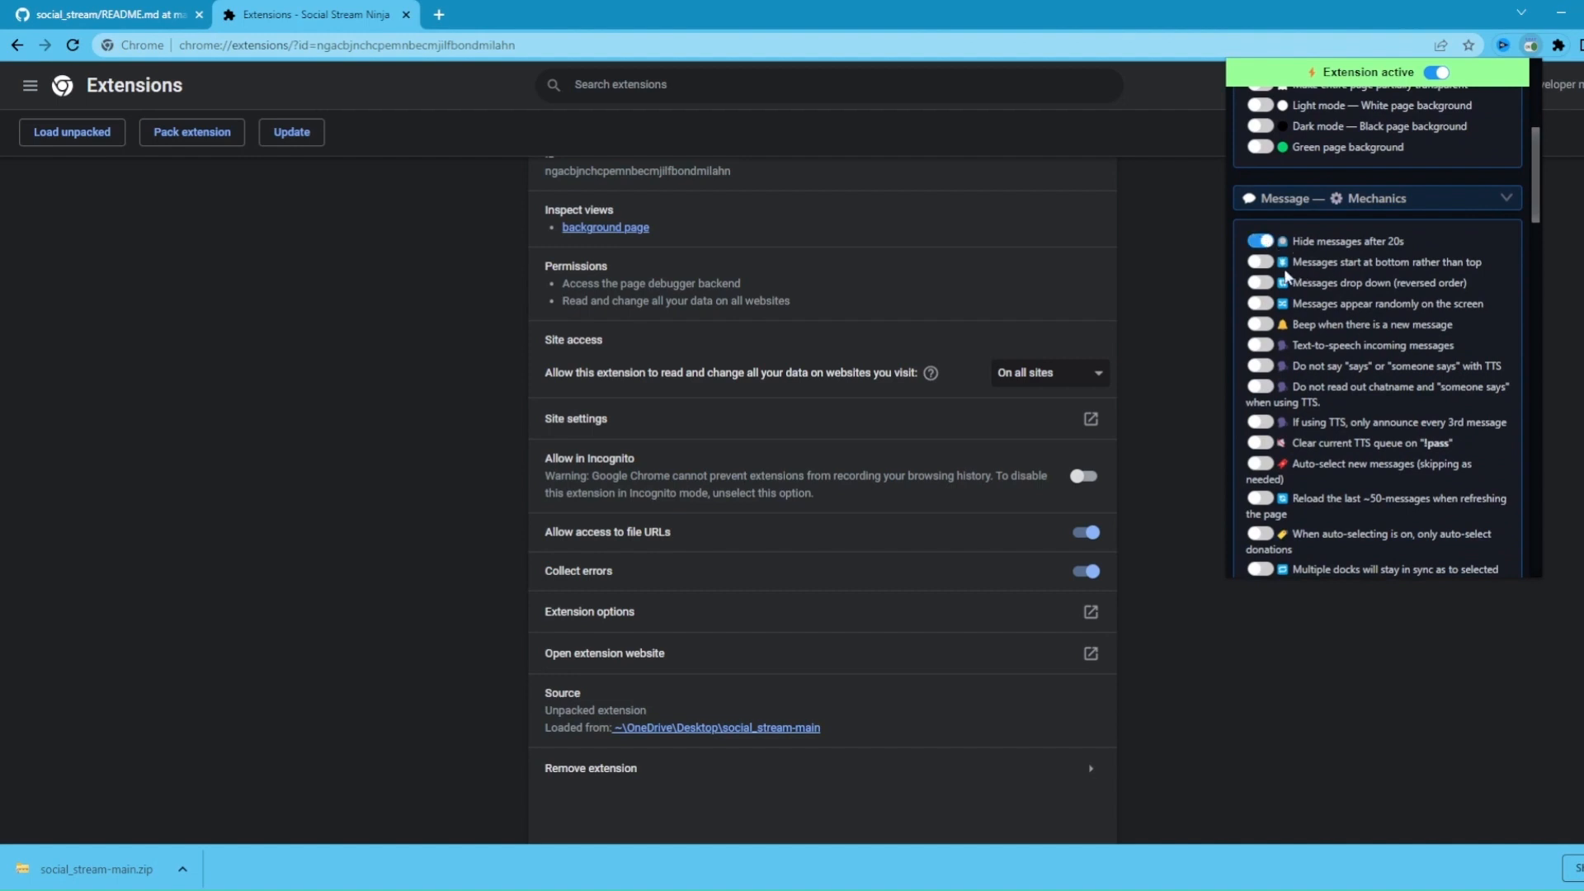
click(1261, 261)
In the Message Visibility options, enable "Show channel icon", "Hide timestamp" and "Color names if color info available"
scroll(1369, 302, down, 1)
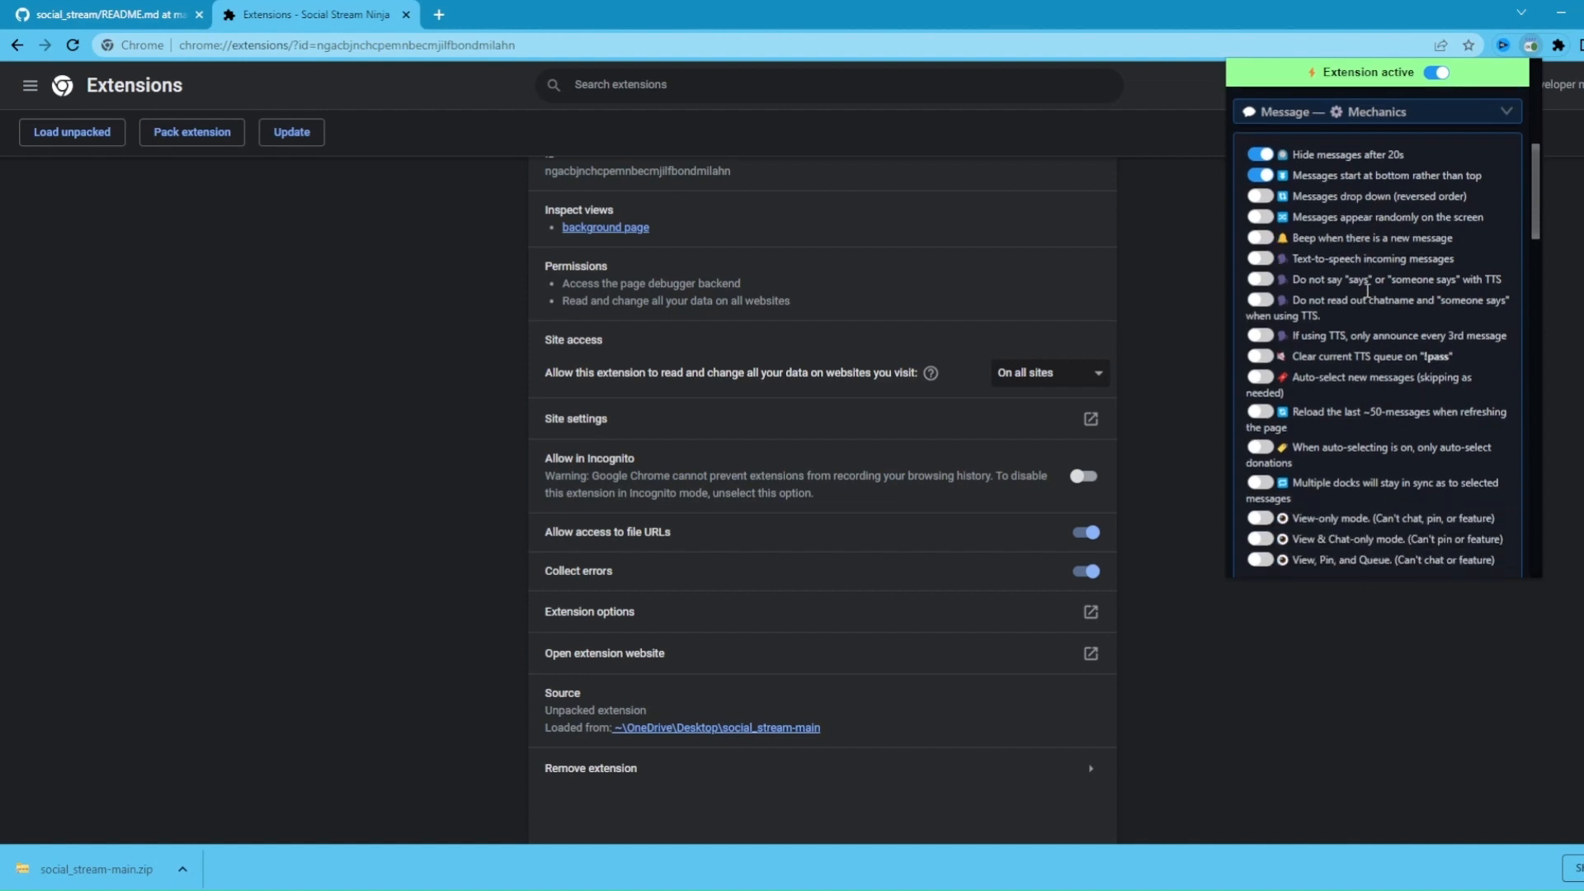
scroll(1357, 275, down, 1)
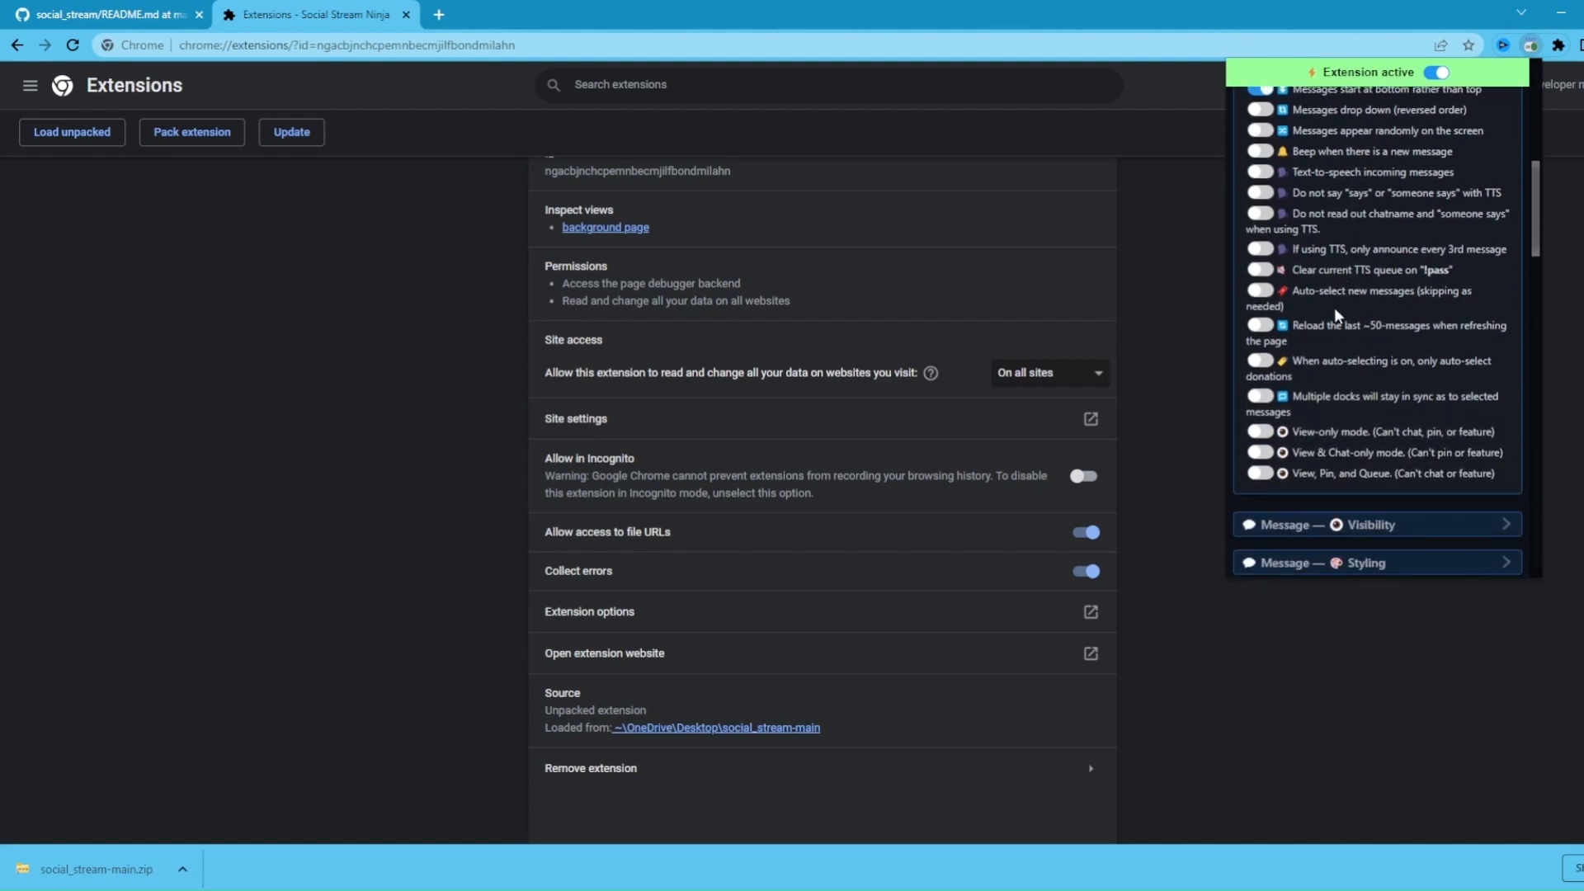
scroll(1327, 342, down, 1)
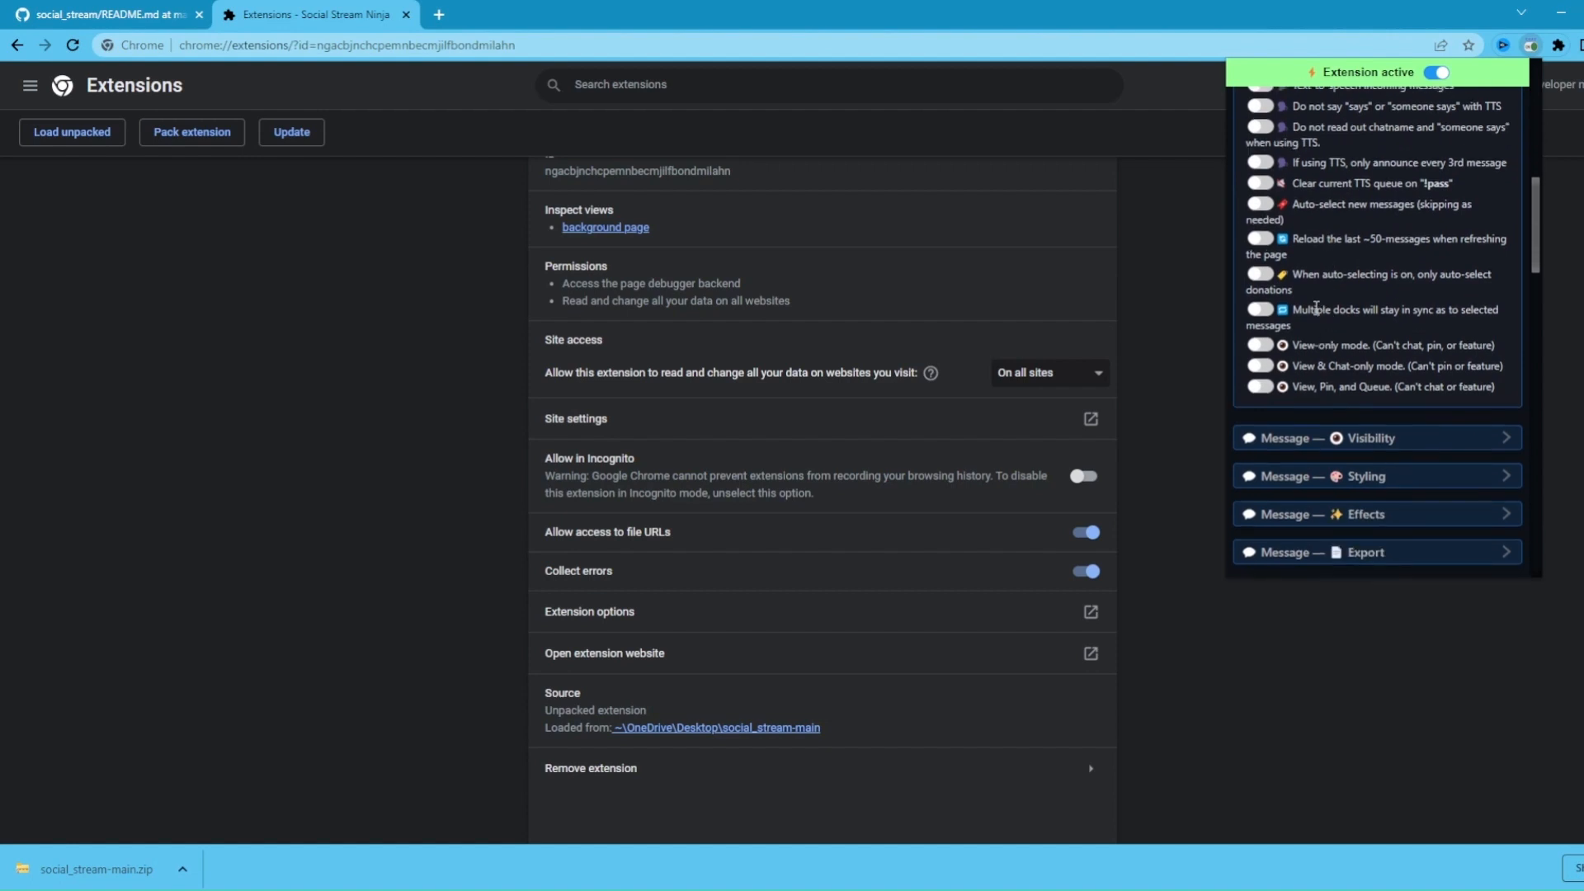
scroll(1317, 335, down, 1)
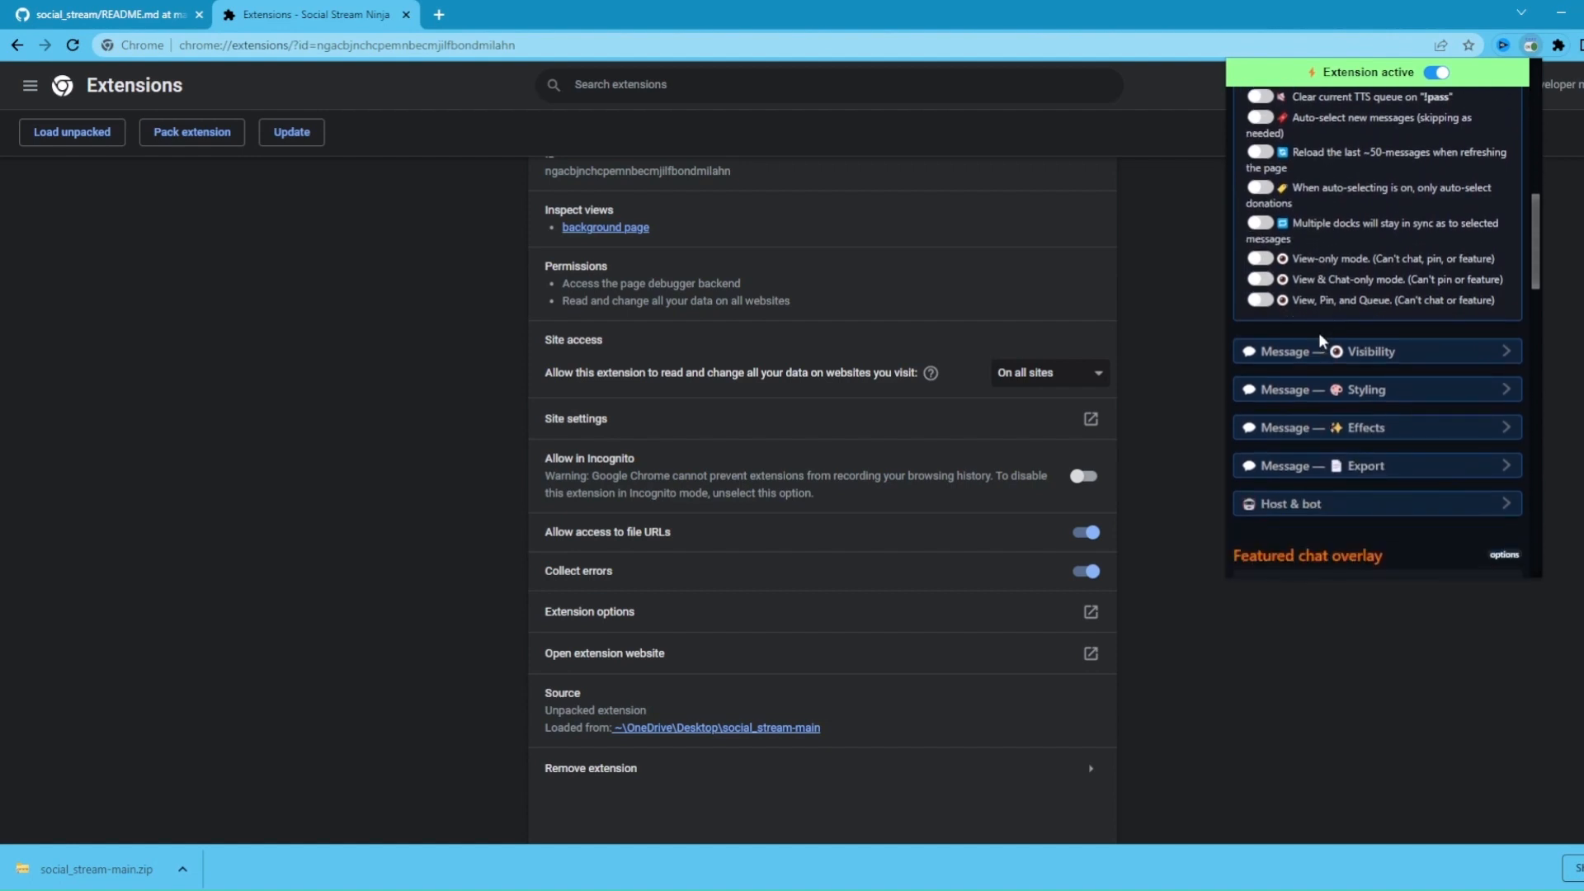
click(1318, 353)
scroll(1318, 346, down, 3)
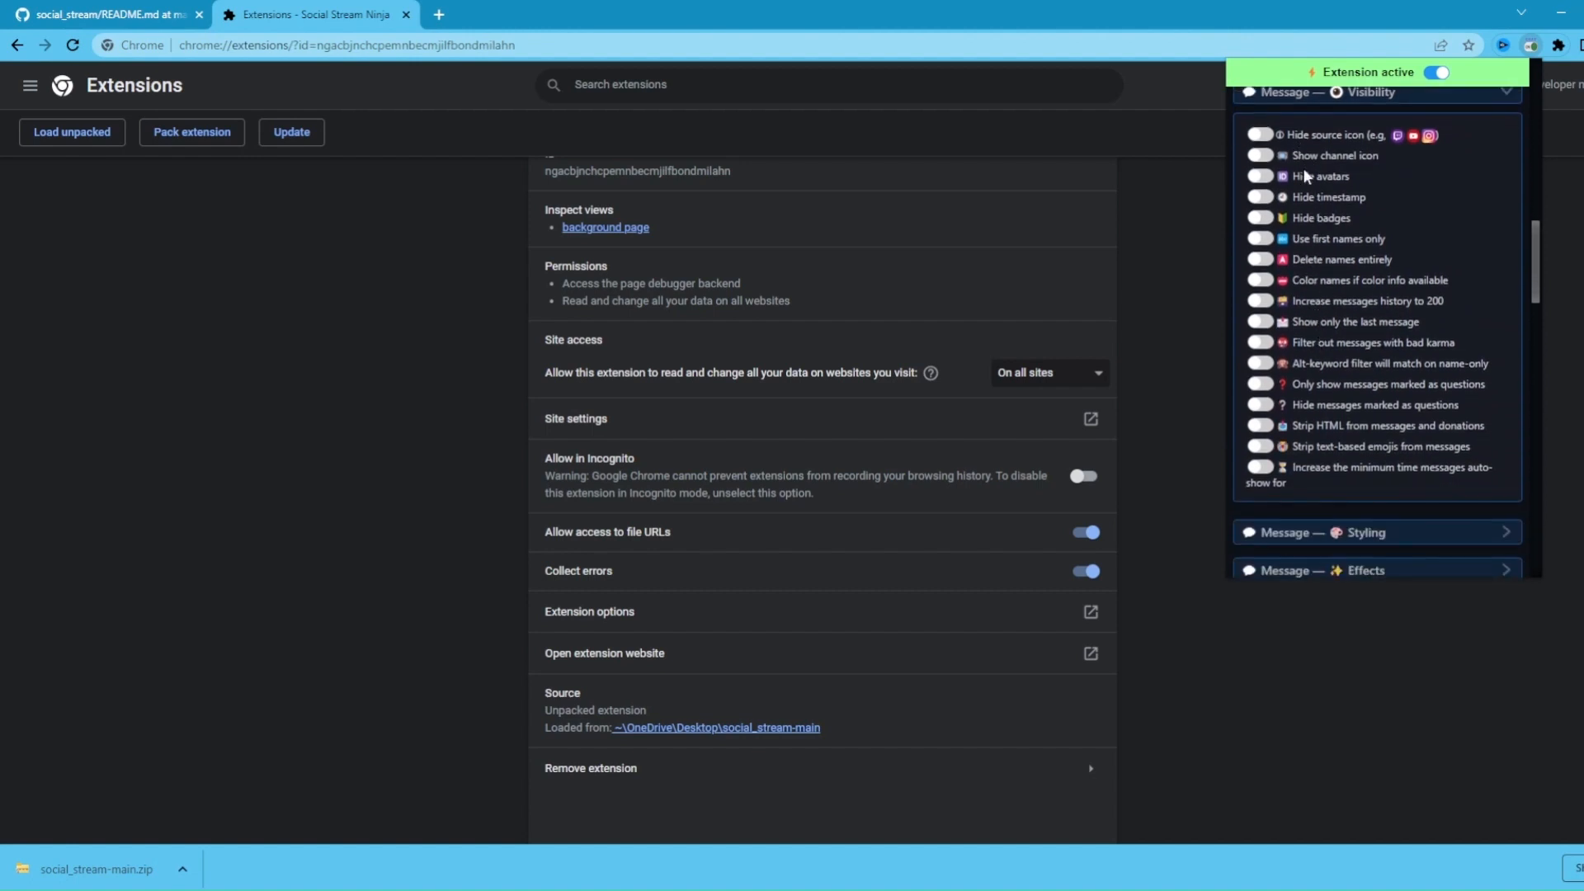
click(1263, 157)
click(1262, 197)
click(1254, 282)
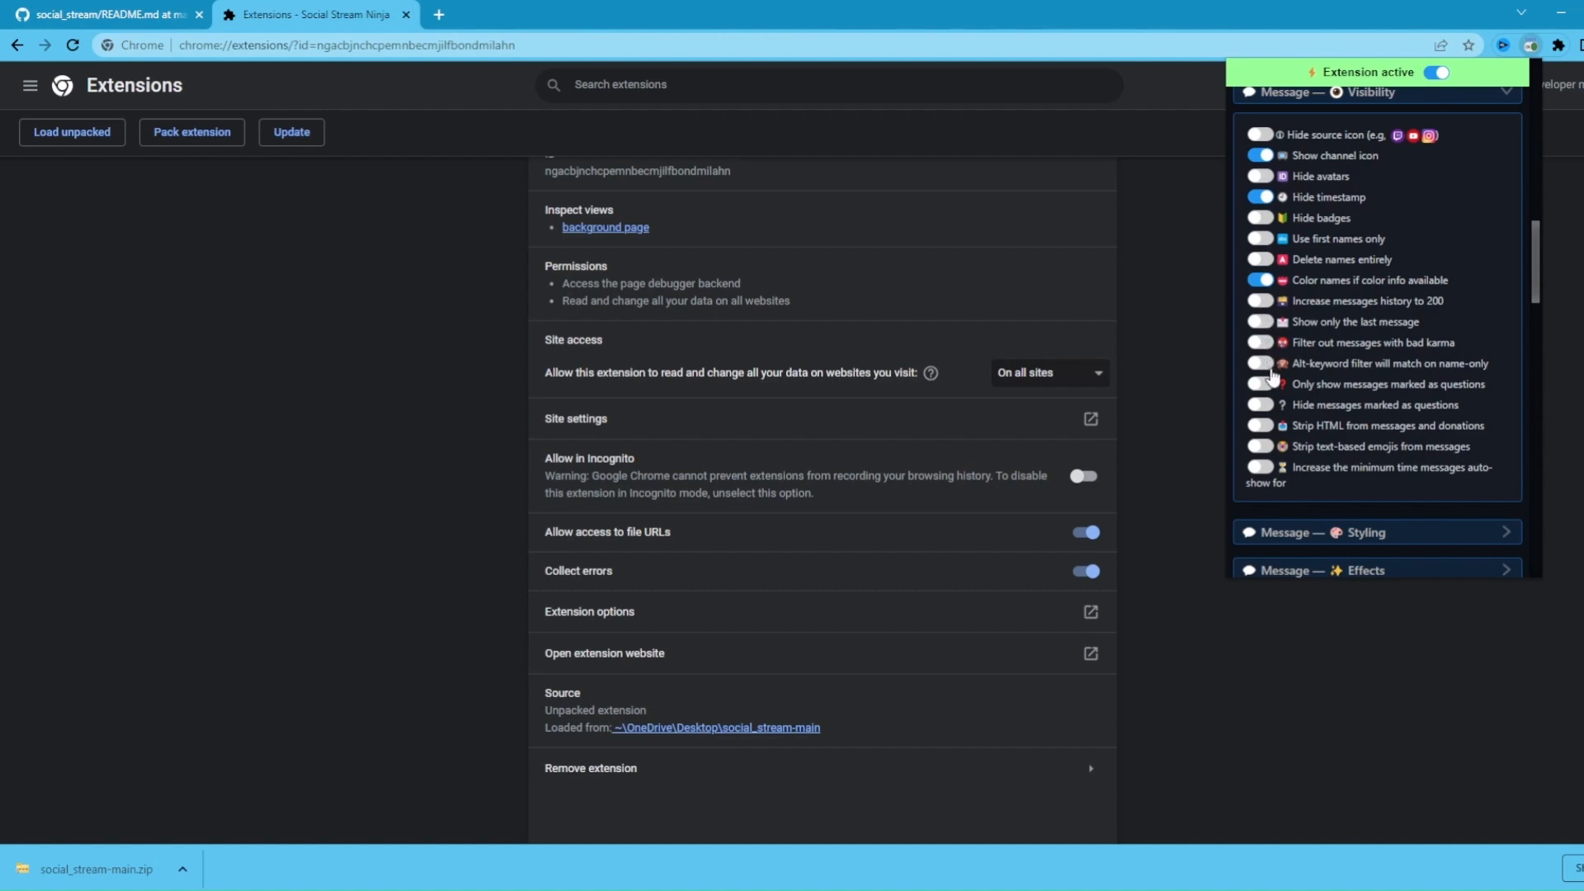
In the Message Styling options, enable "Horizontal scrolling messages"
scroll(1289, 422, down, 2)
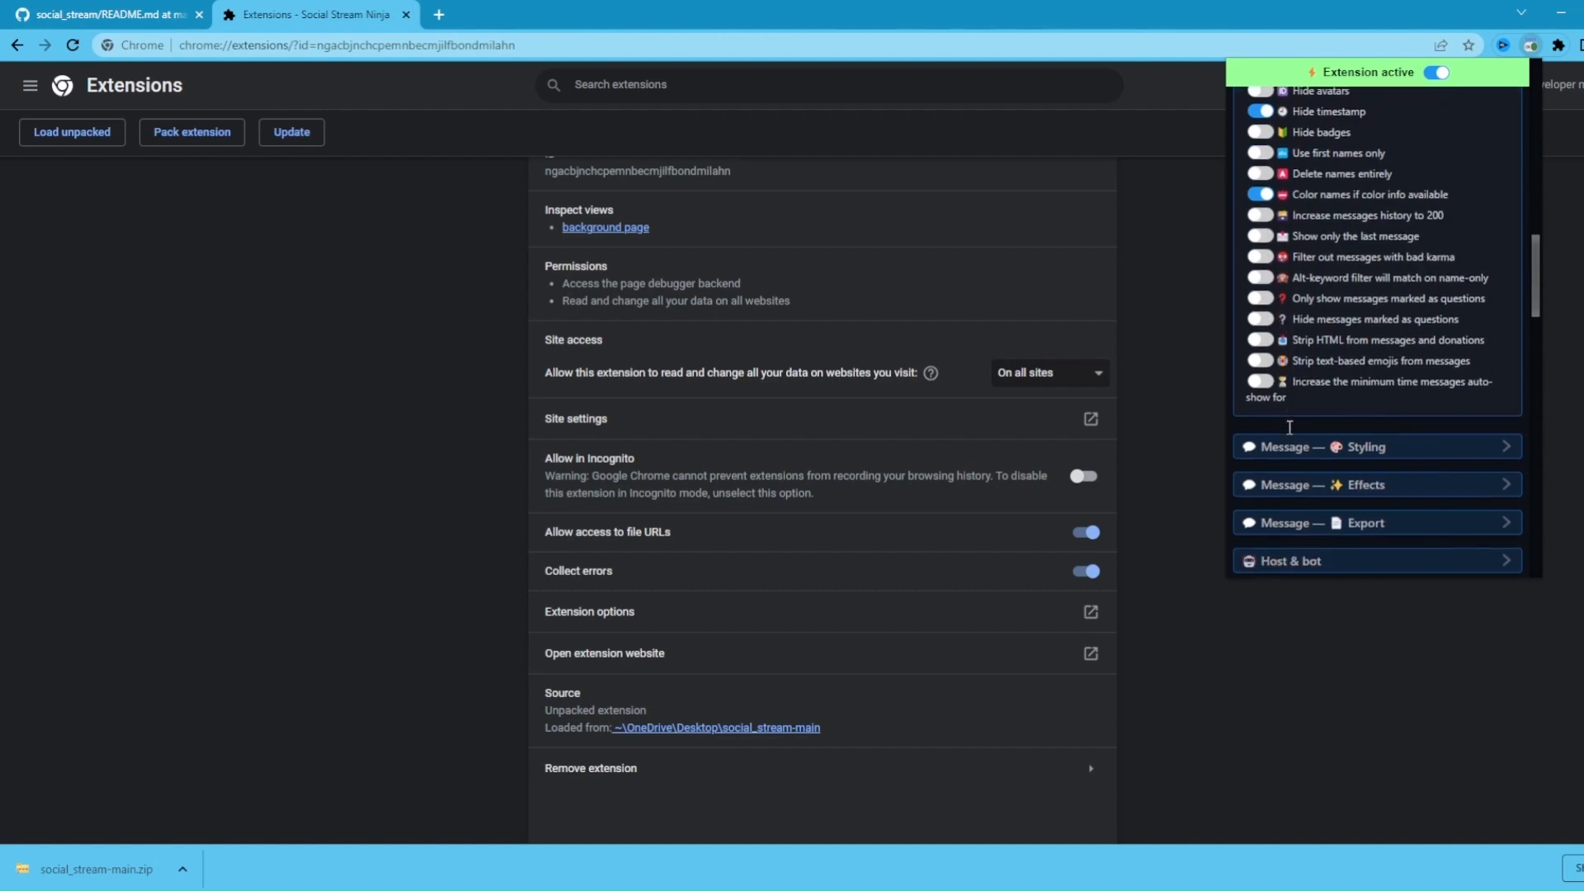
click(1290, 371)
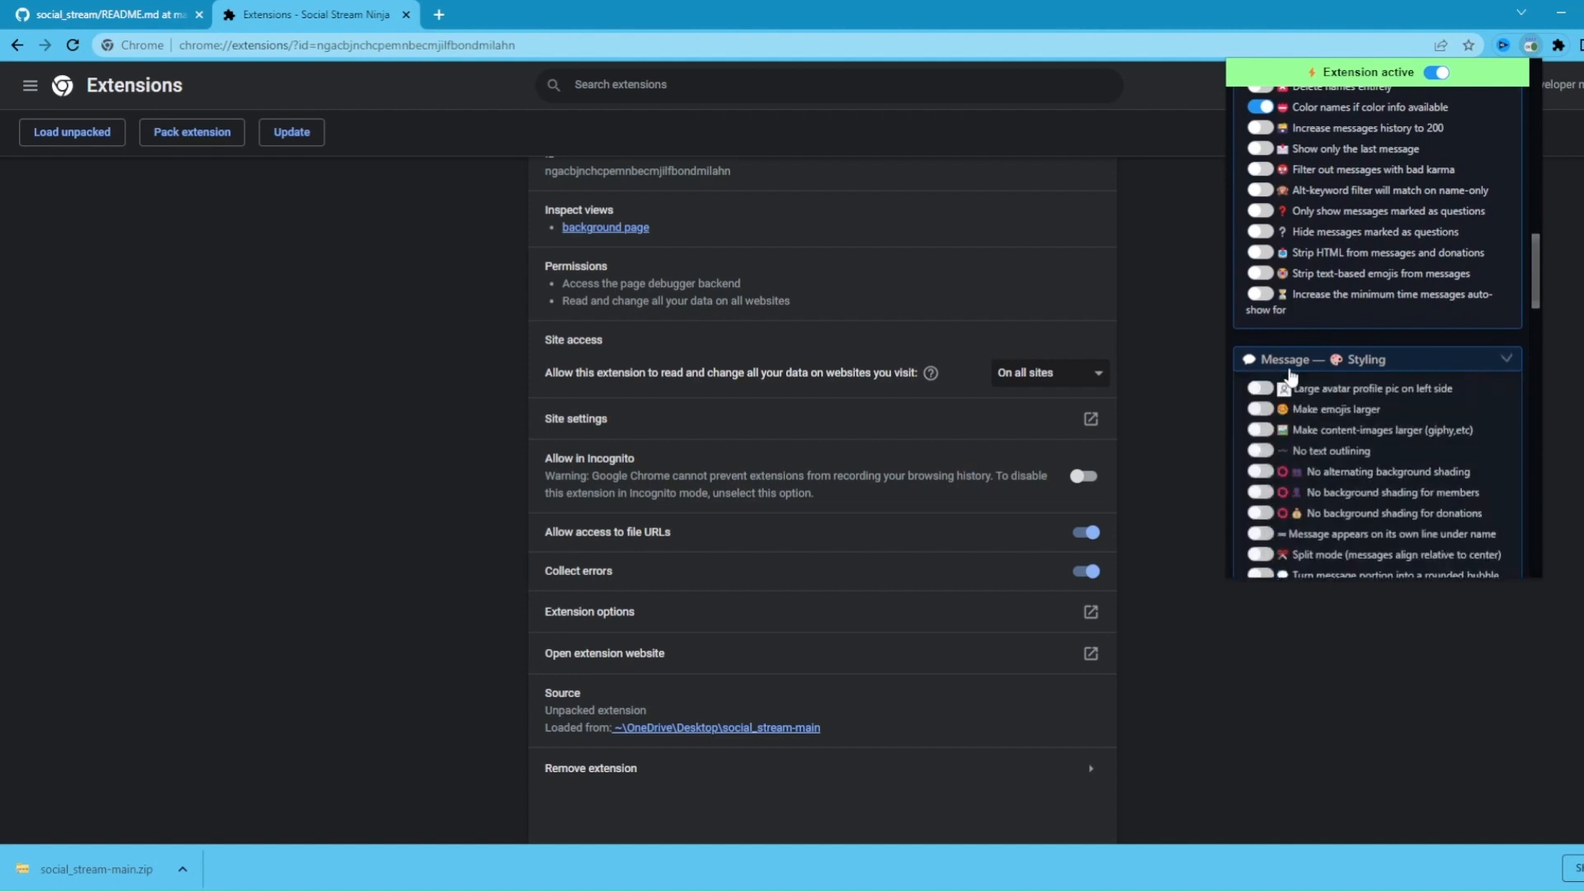
scroll(1290, 371, down, 2)
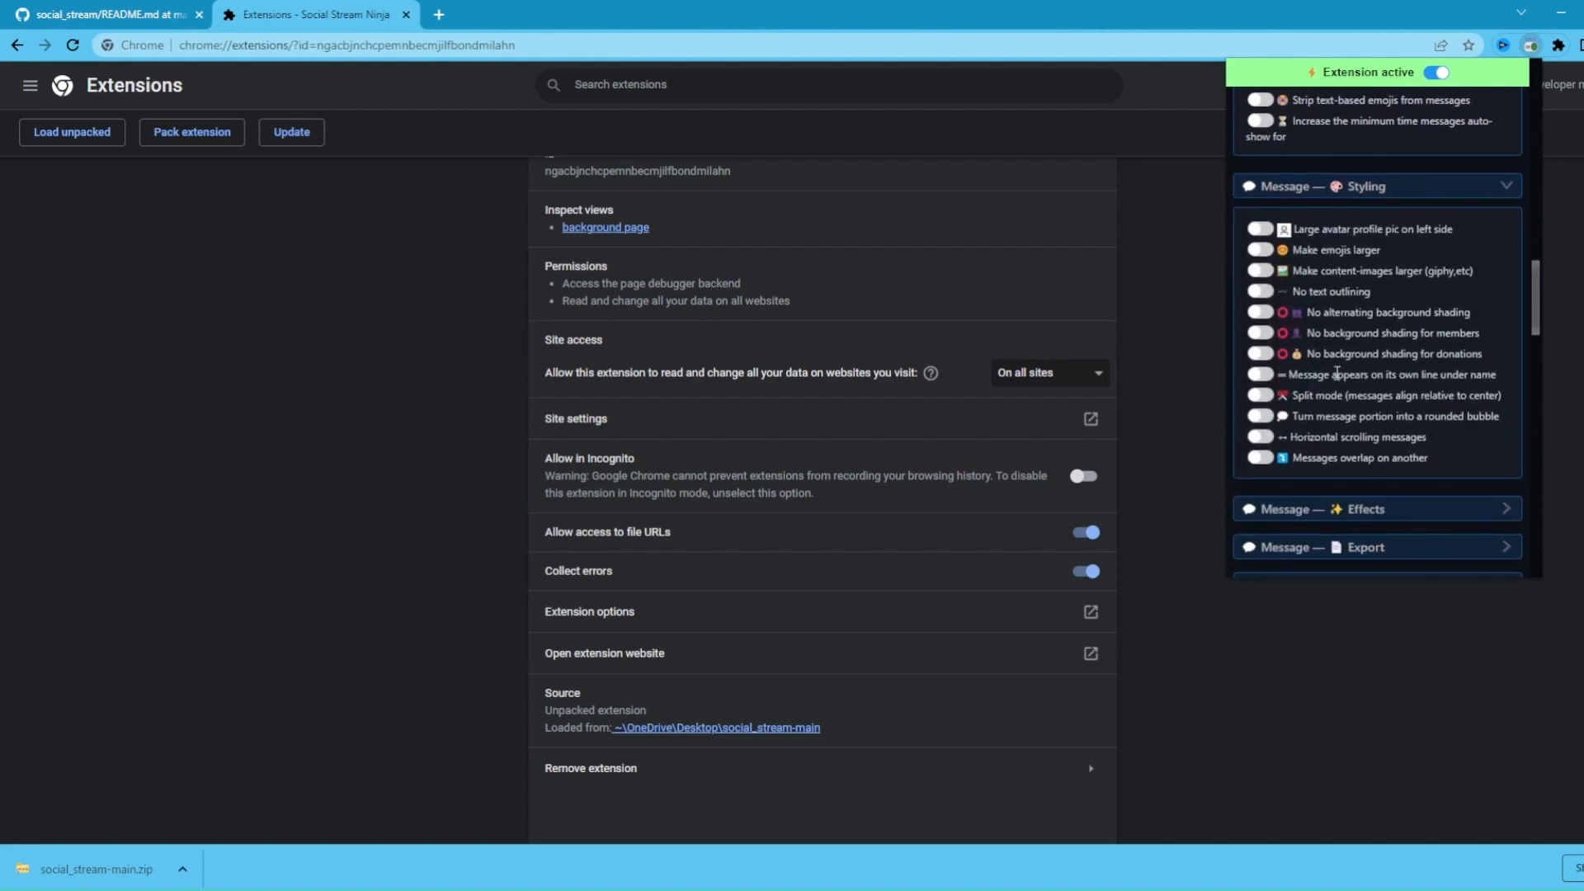
click(1261, 437)
drag(1426, 441, 1273, 449)
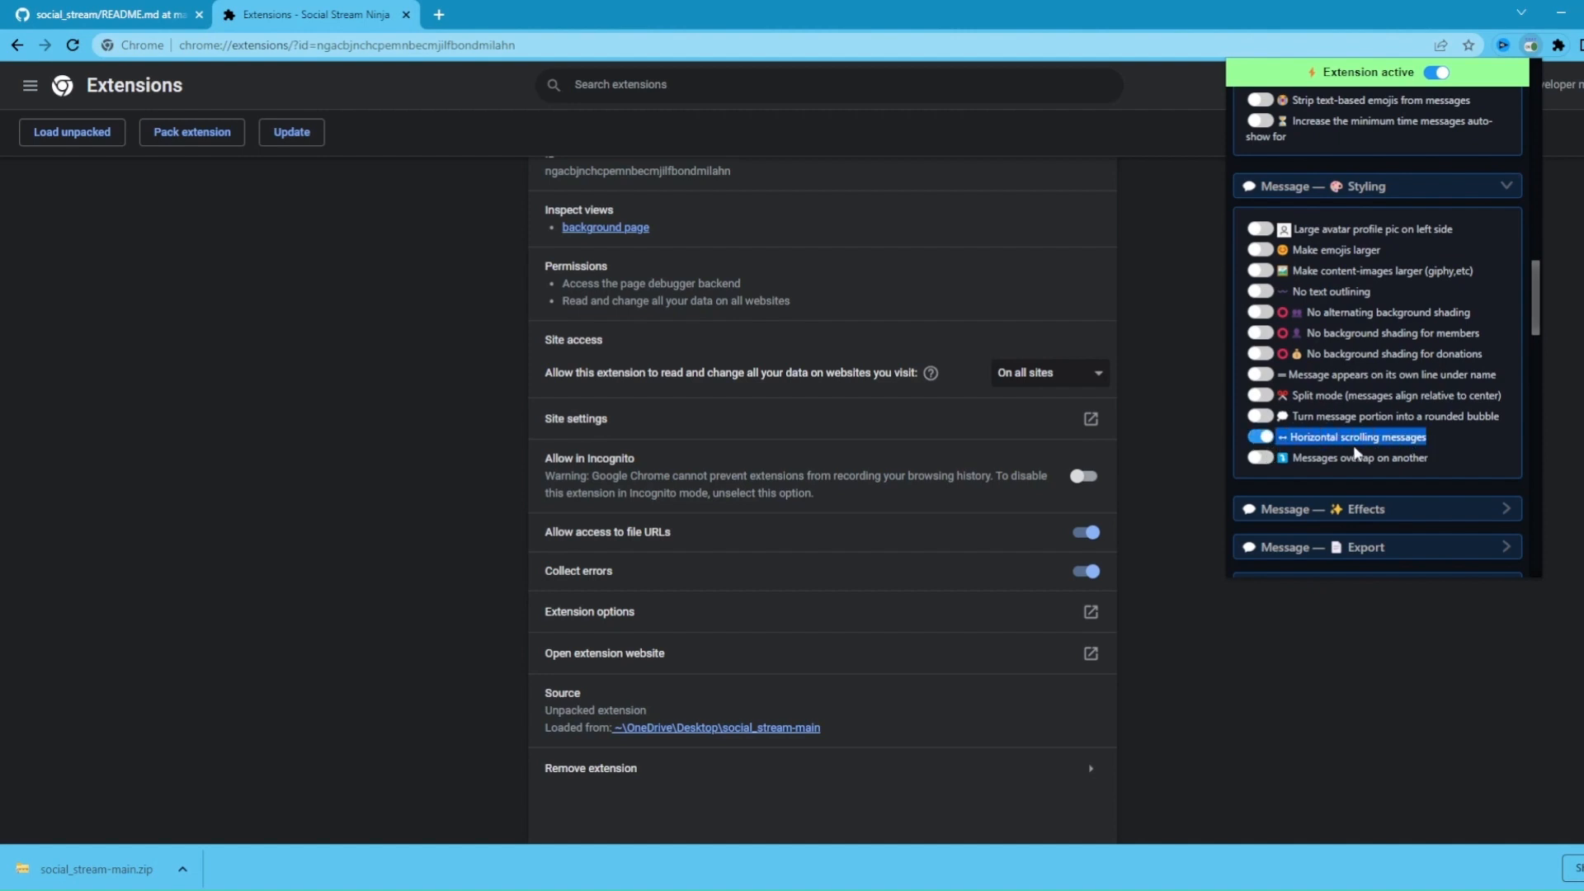
In the Message Effects options, enable "Messages smoothly scroll in"
scroll(1353, 450, down, 2)
click(1349, 340)
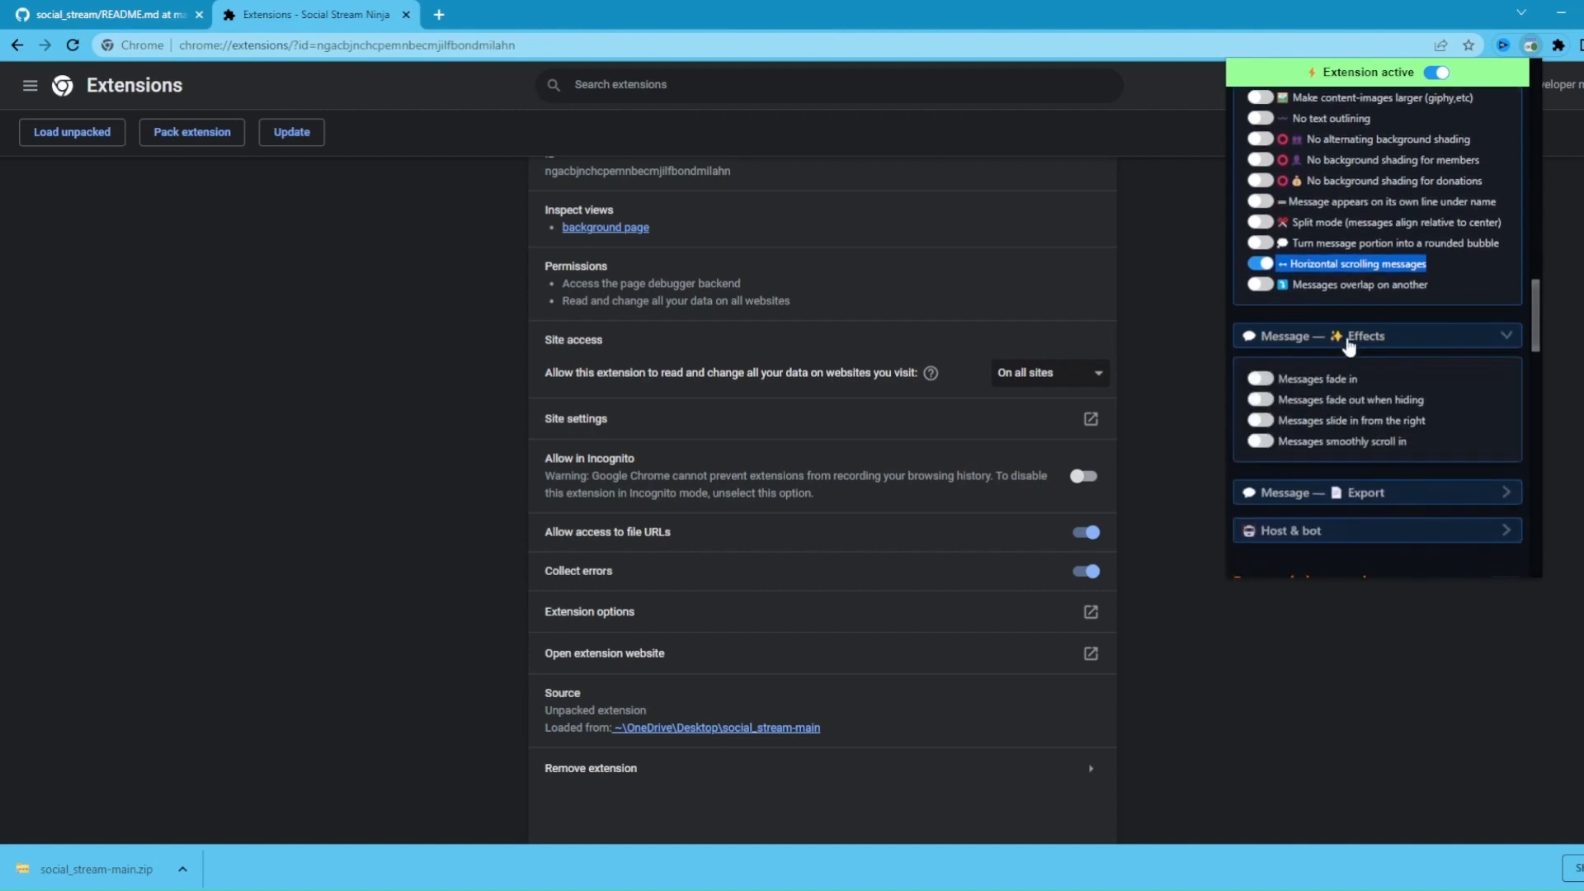
scroll(1342, 388, down, 1)
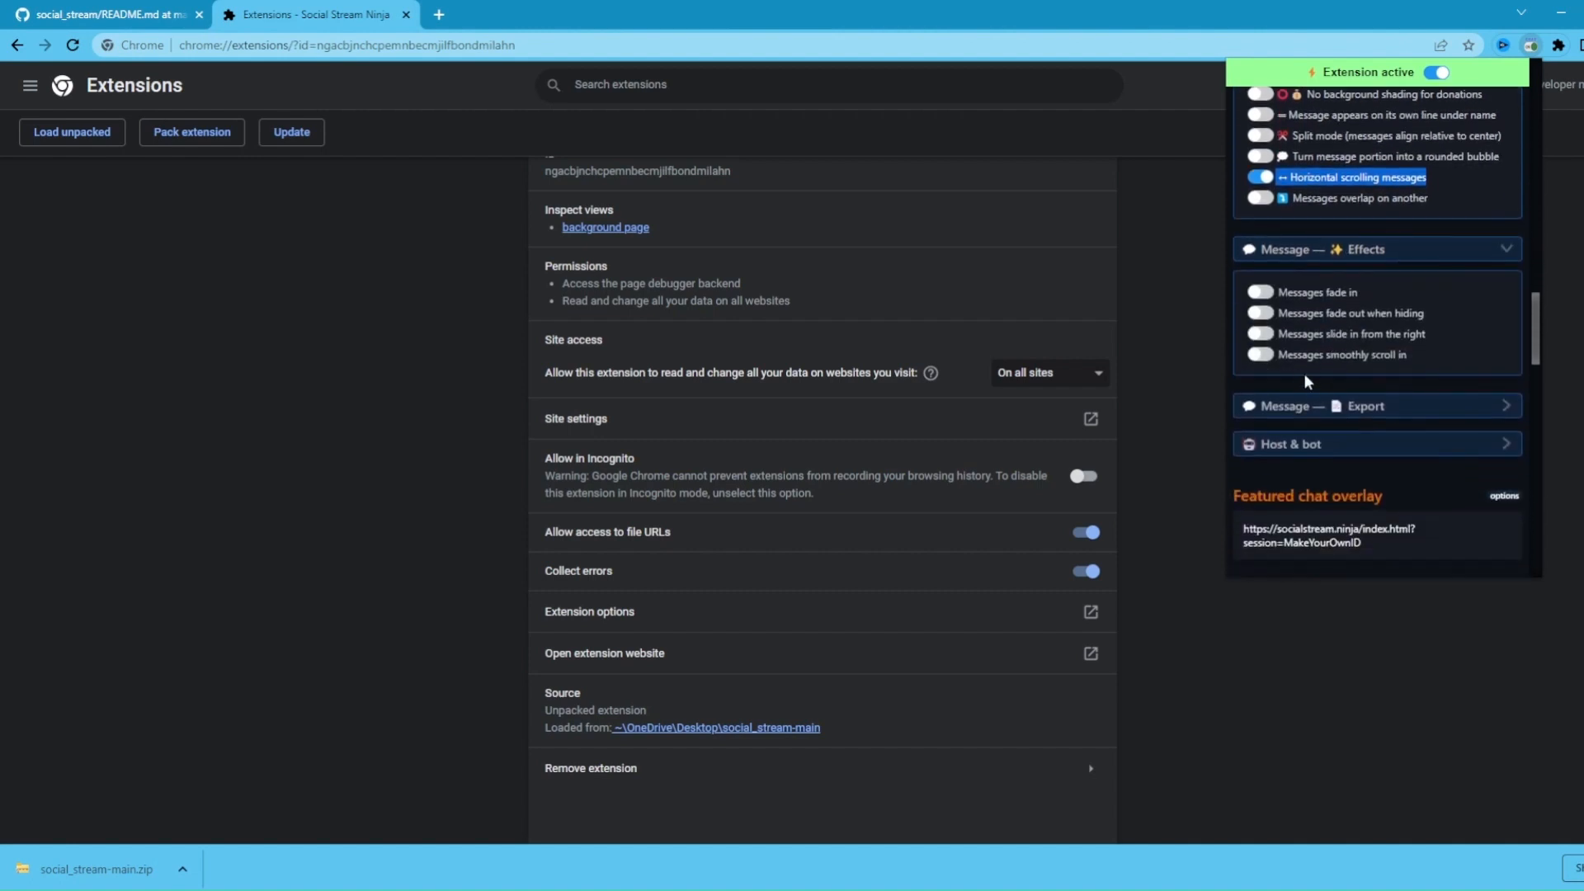
click(1258, 356)
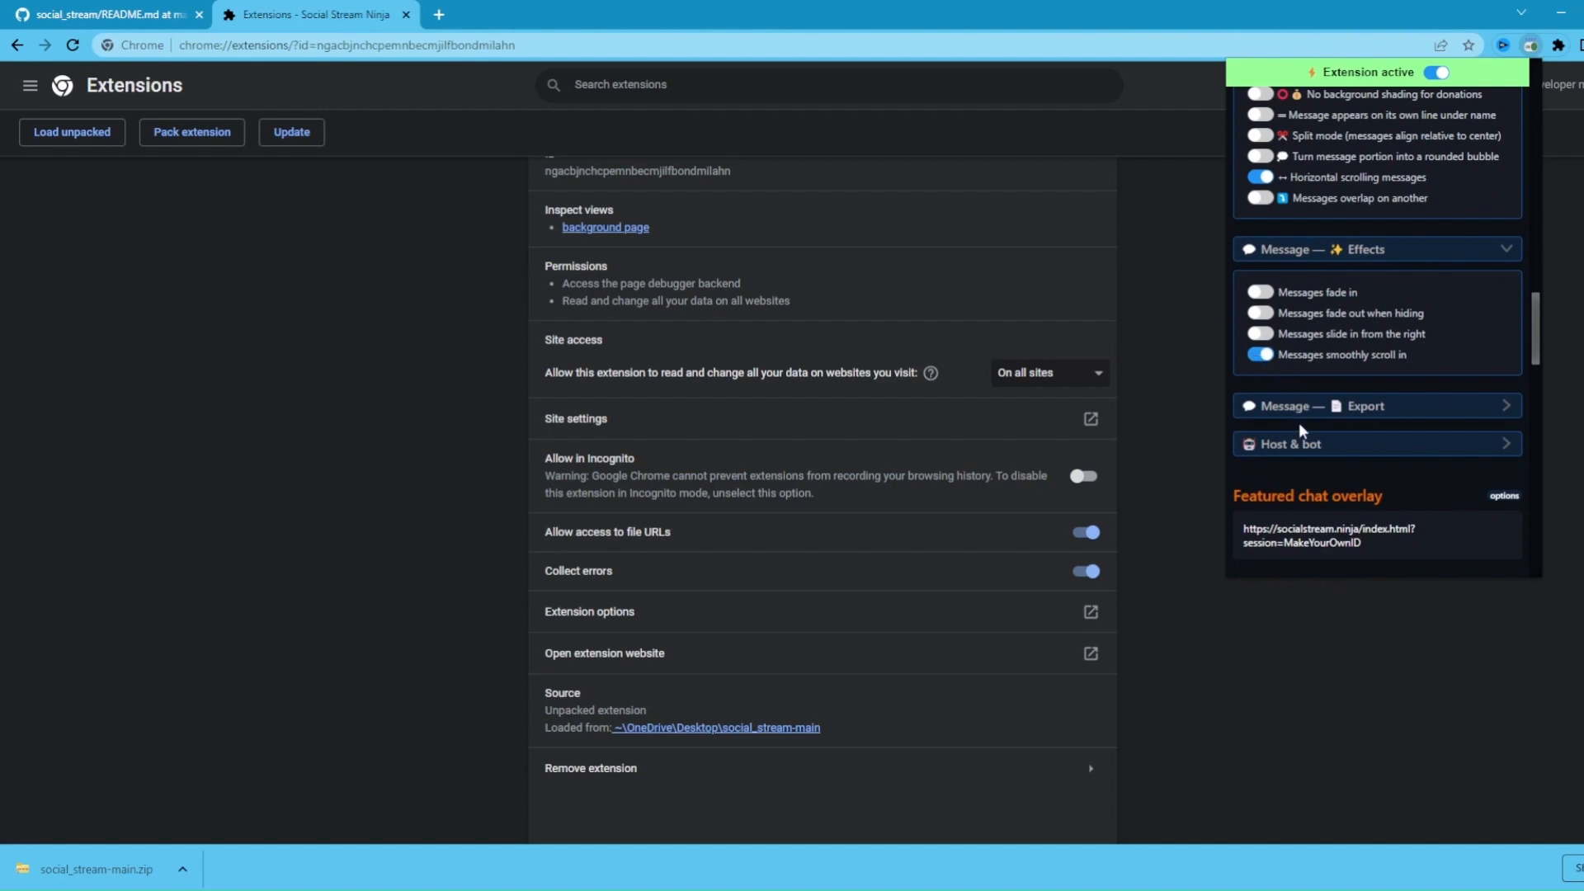
Expand the Export and Host & bot options, and open the dockable streaming chat link in a new browser tab
click(1301, 419)
scroll(1295, 433, down, 1)
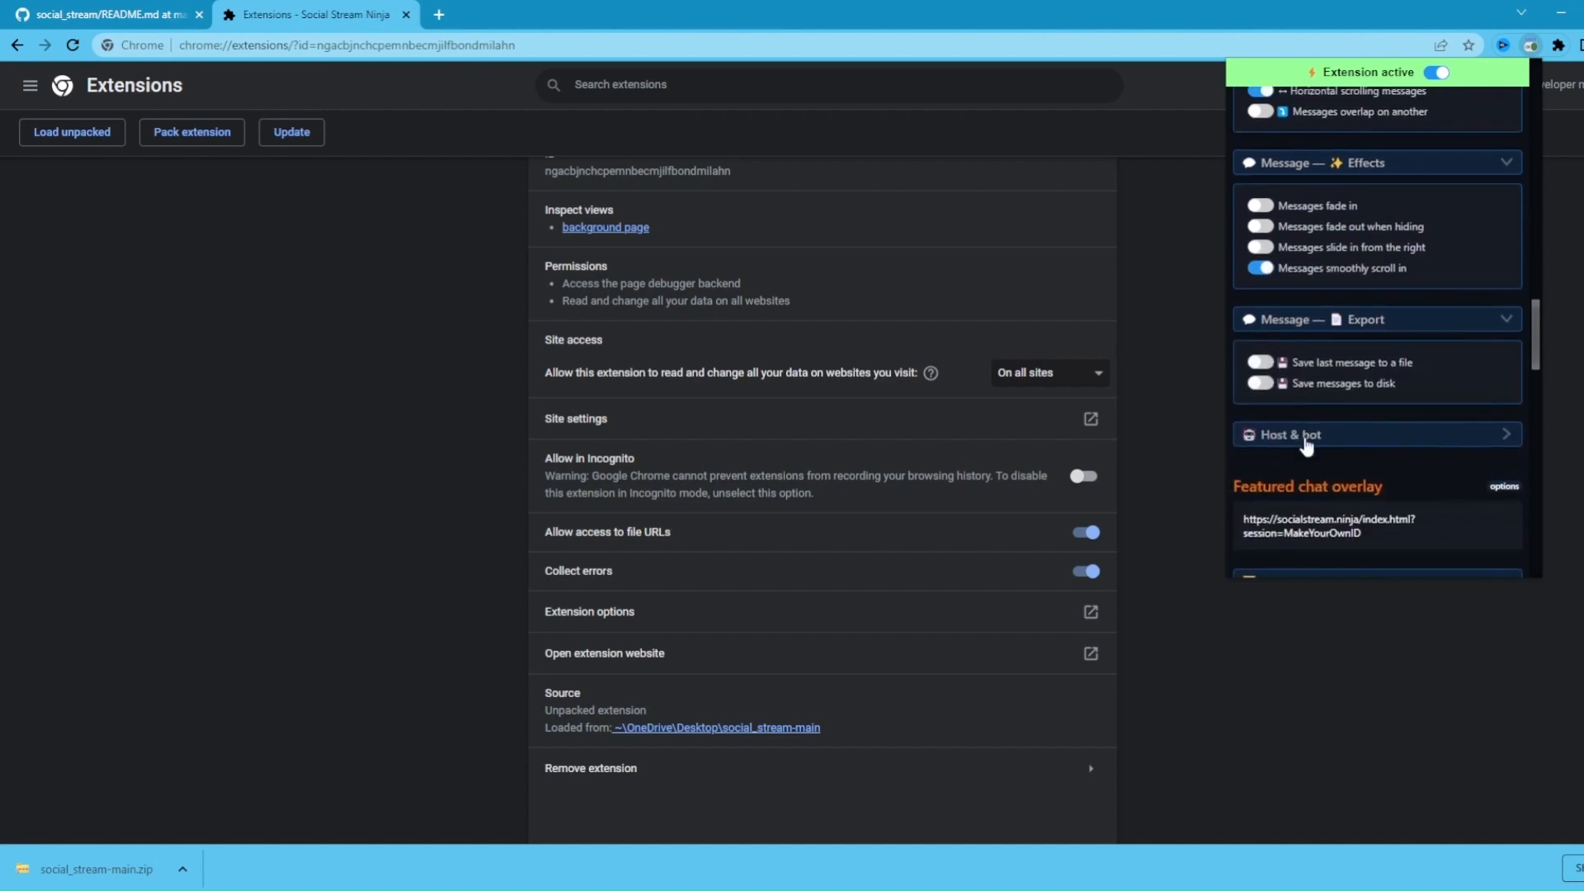
click(1306, 441)
scroll(1310, 452, down, 1)
scroll(1314, 471, up, 5)
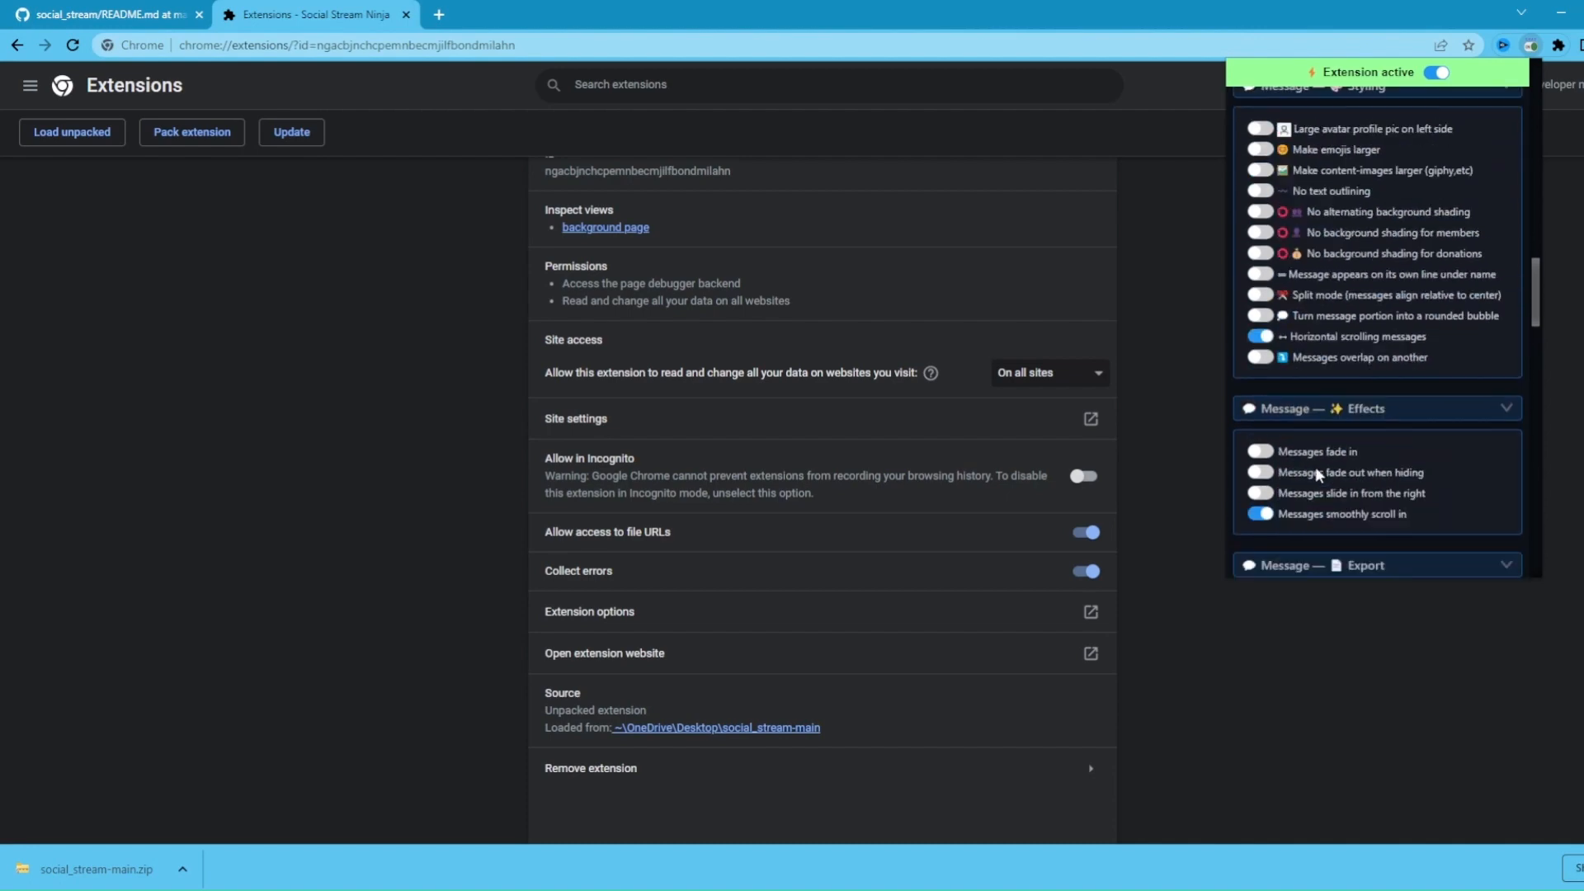
scroll(1315, 467, up, 15)
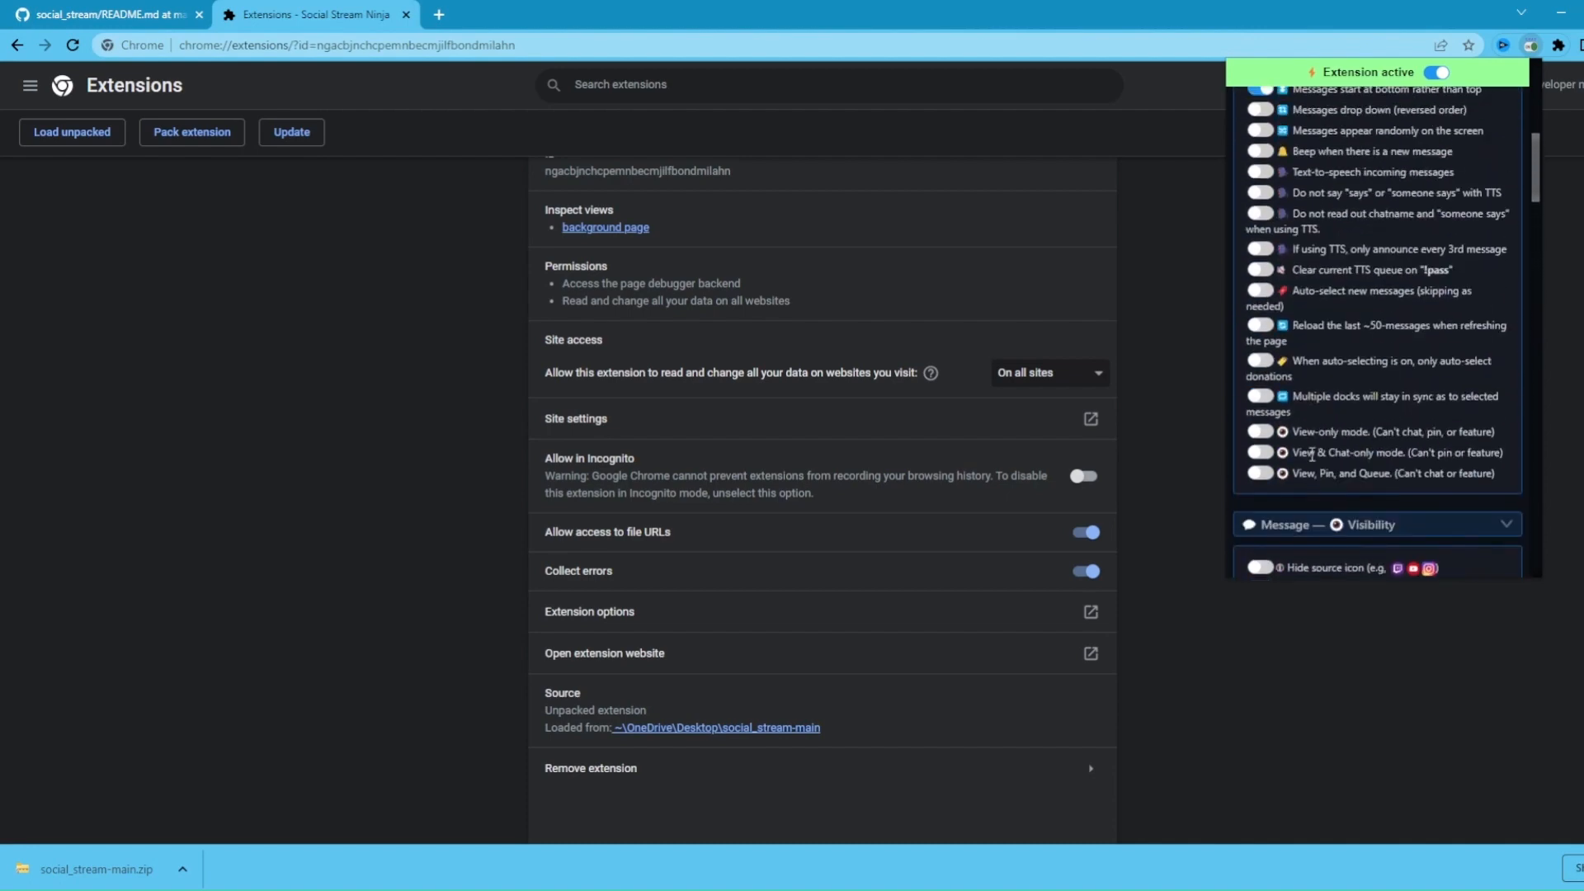
scroll(1310, 450, up, 1)
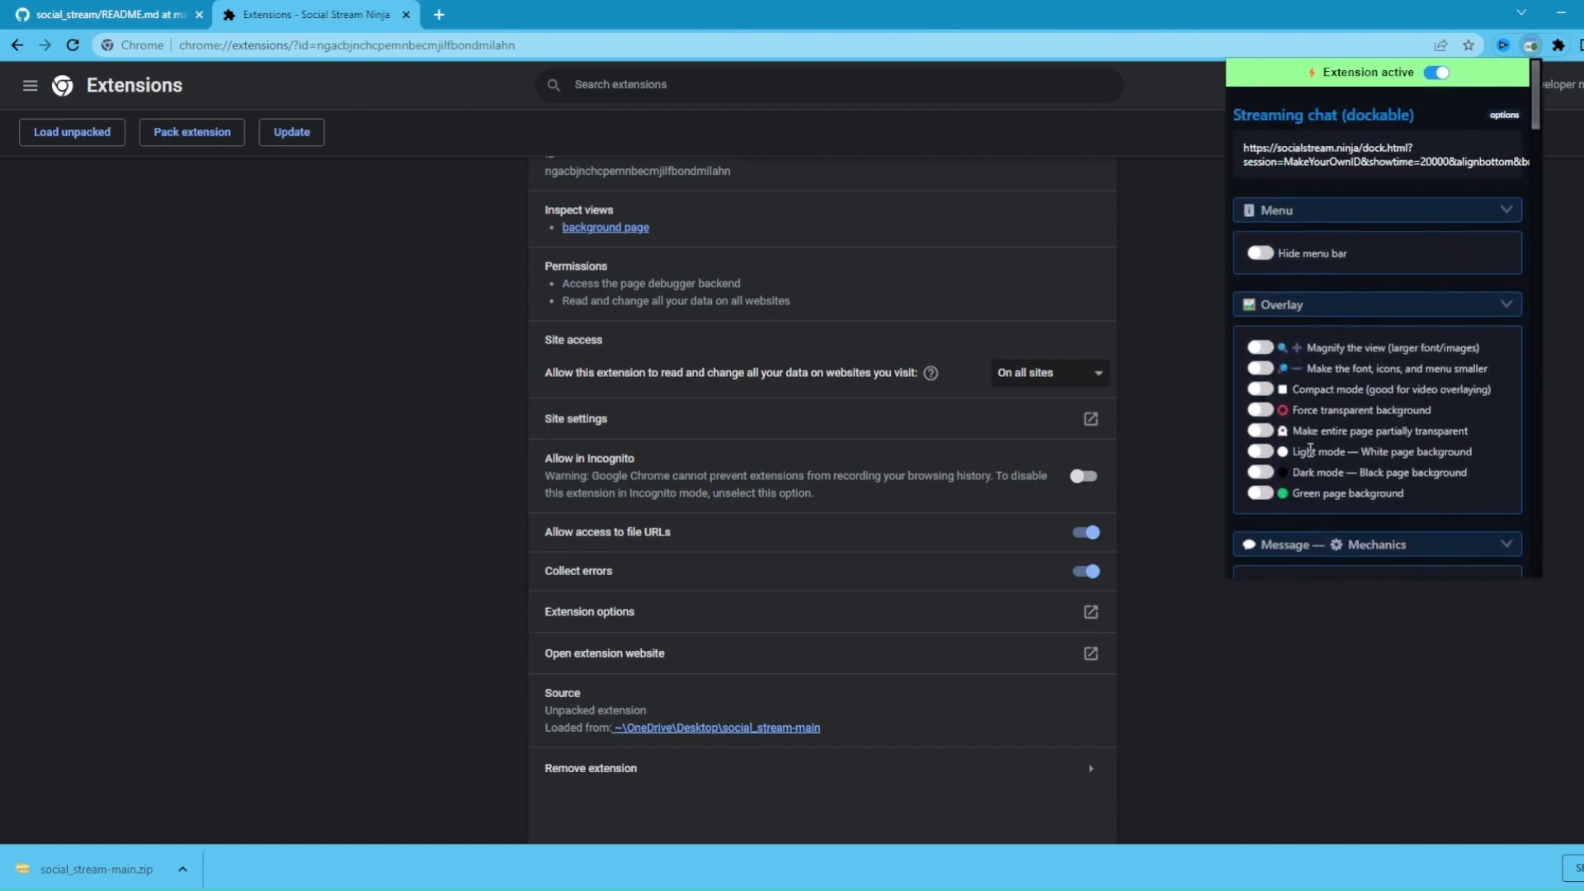
click(1396, 163)
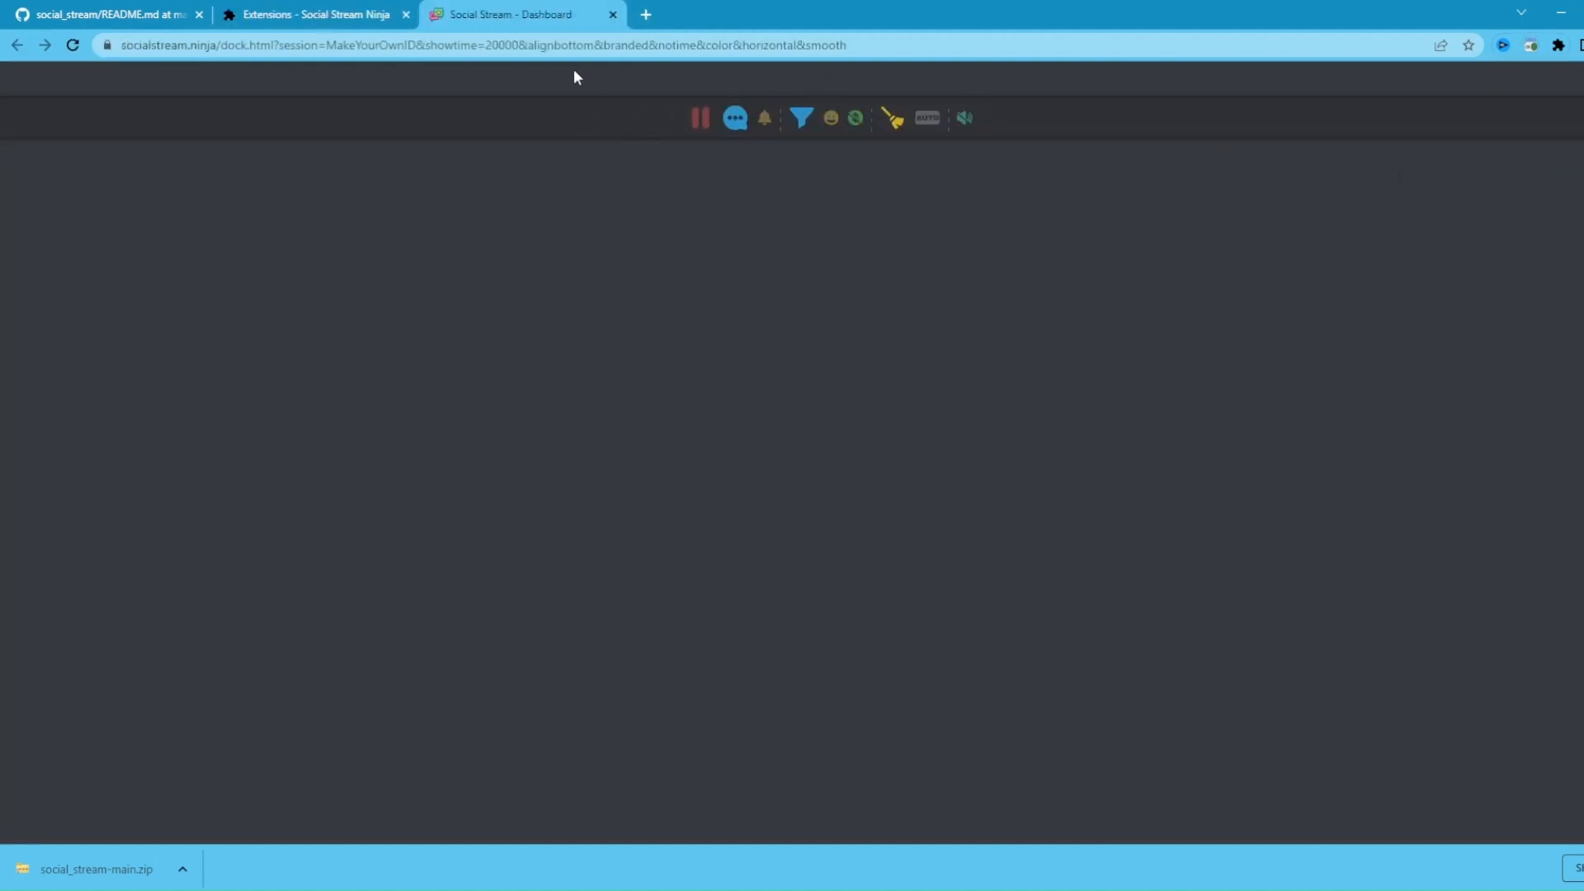
Open the My Kick channel page in a new tab and pop out its chat into a separate window
click(645, 15)
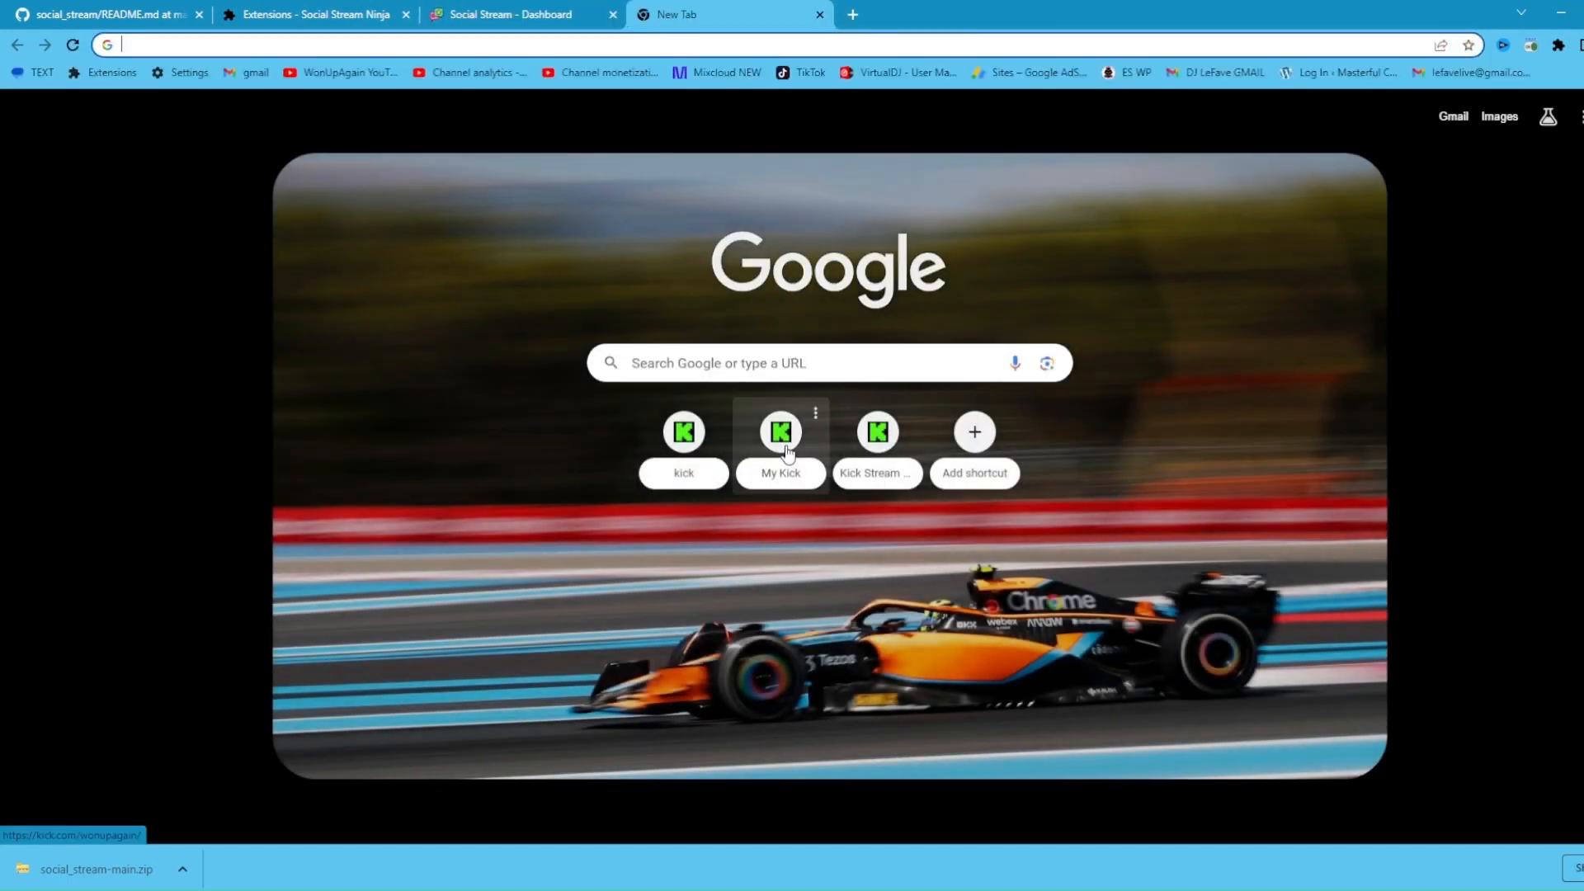
click(787, 450)
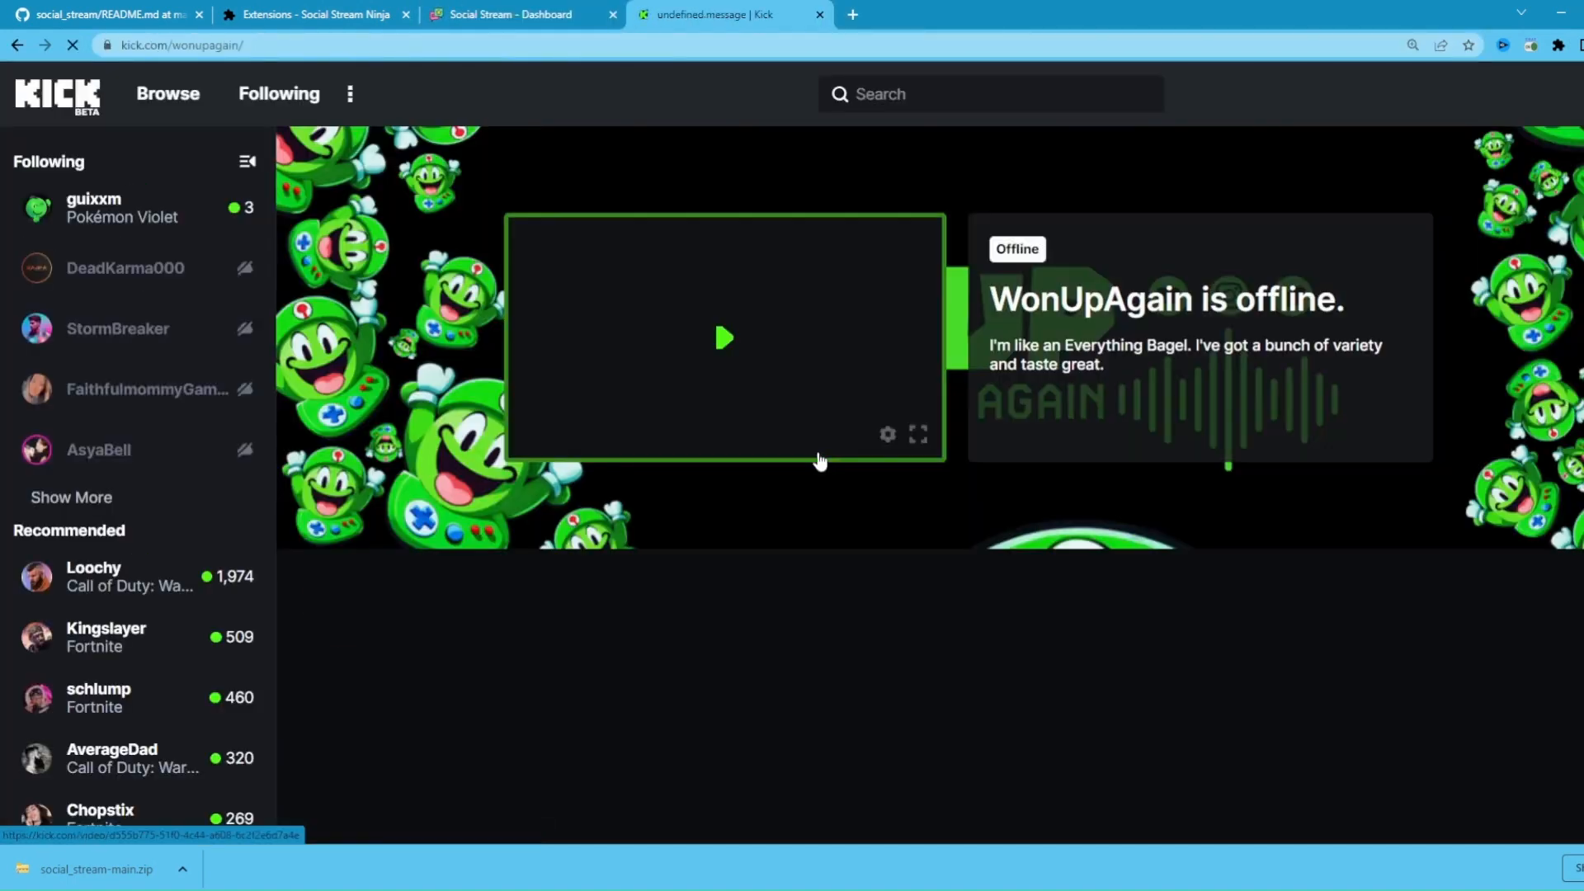
scroll(567, 639, down, 3)
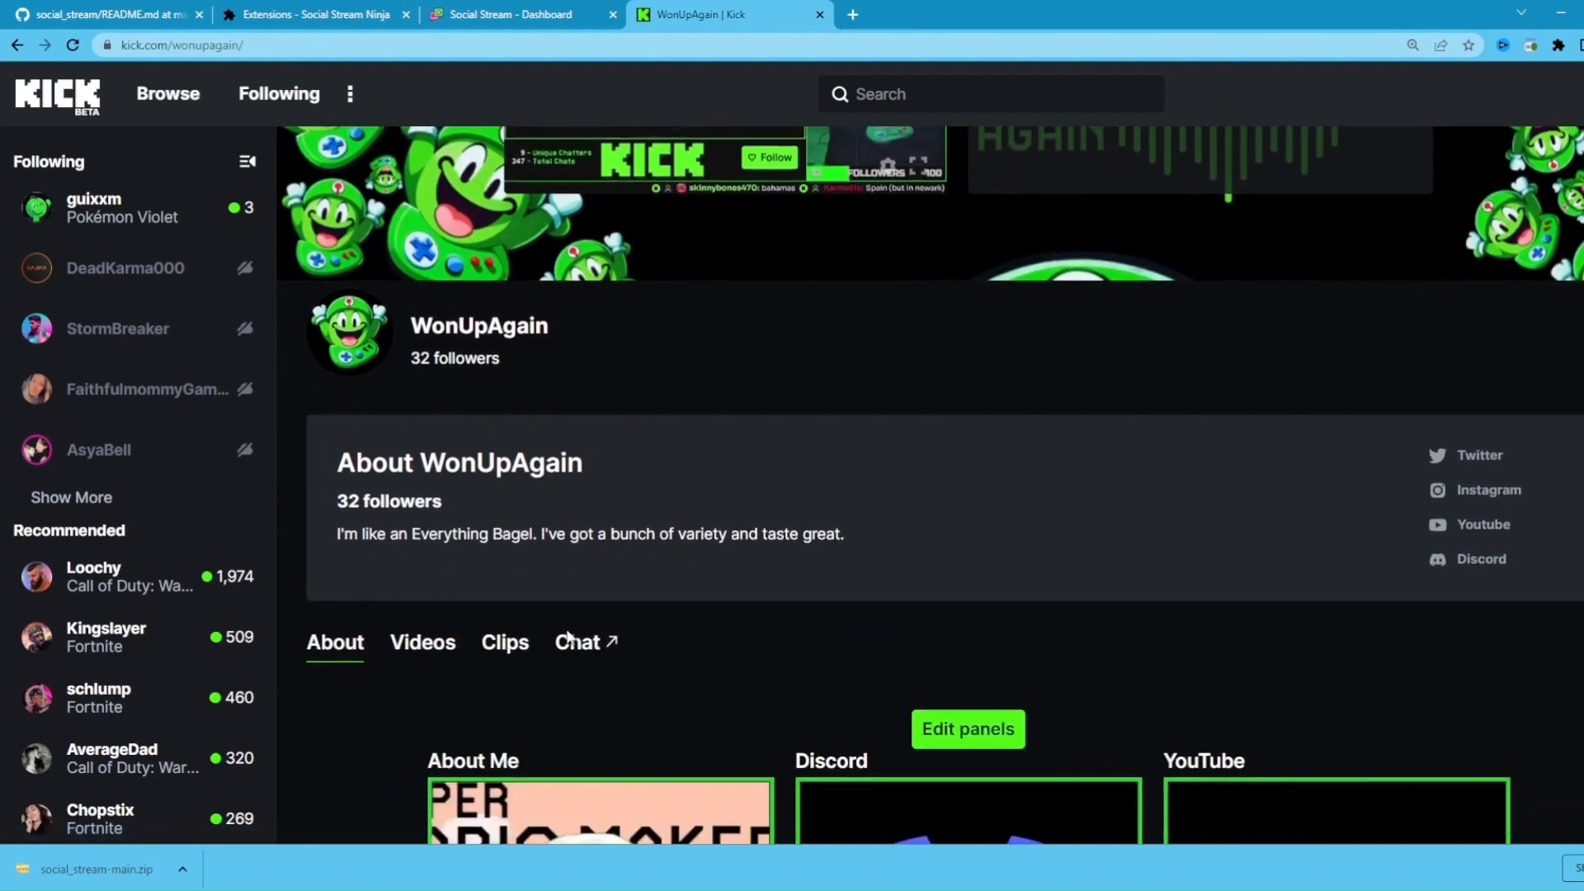
scroll(567, 638, down, 1)
click(592, 568)
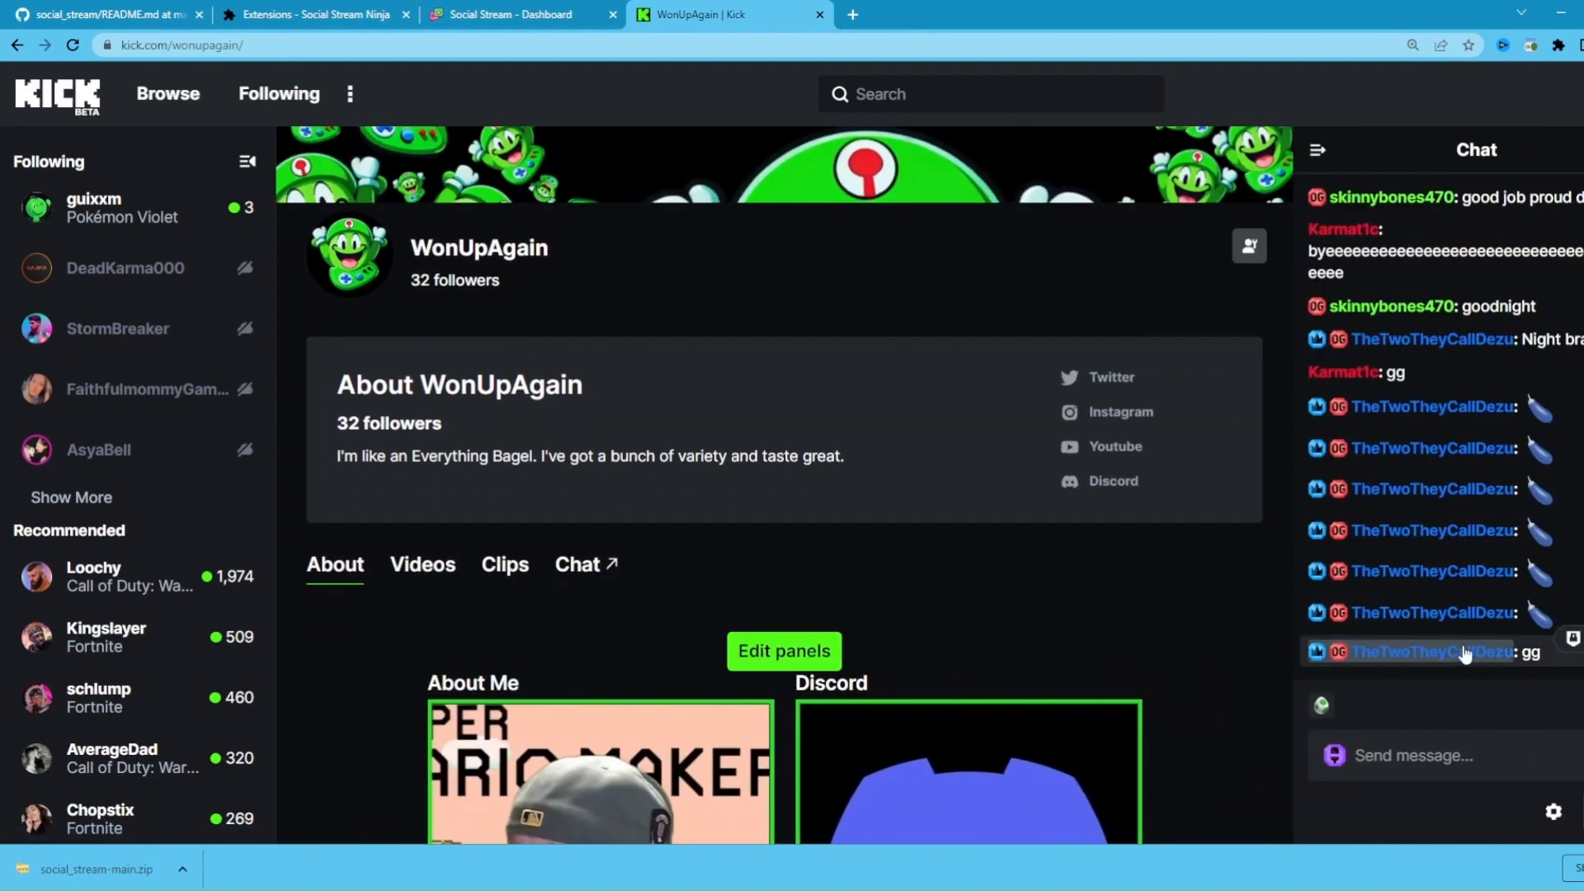
click(1555, 810)
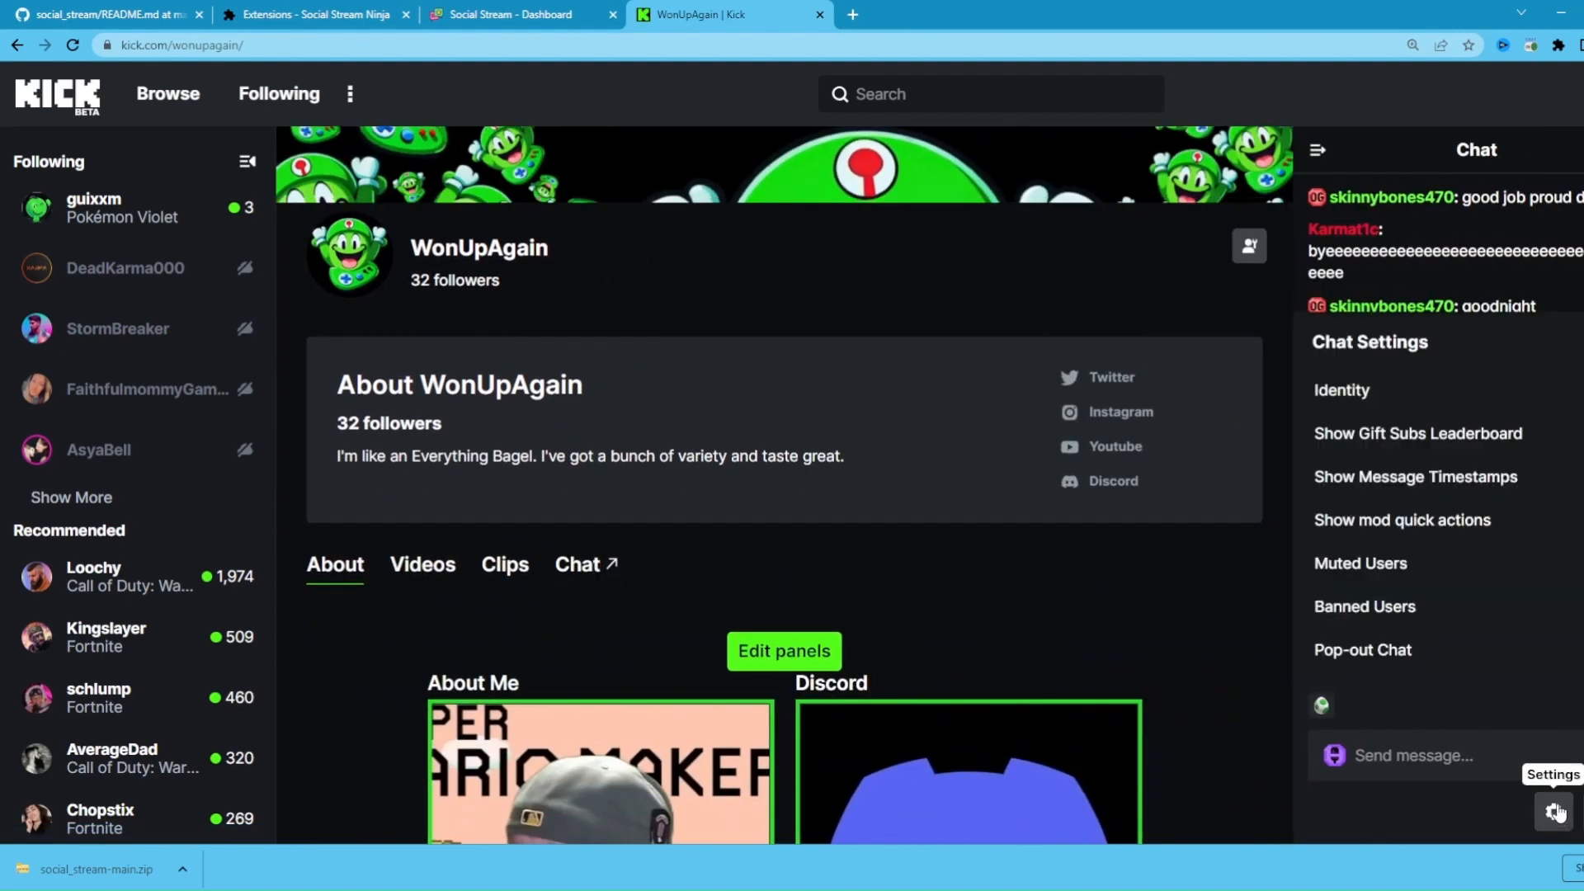
click(1400, 651)
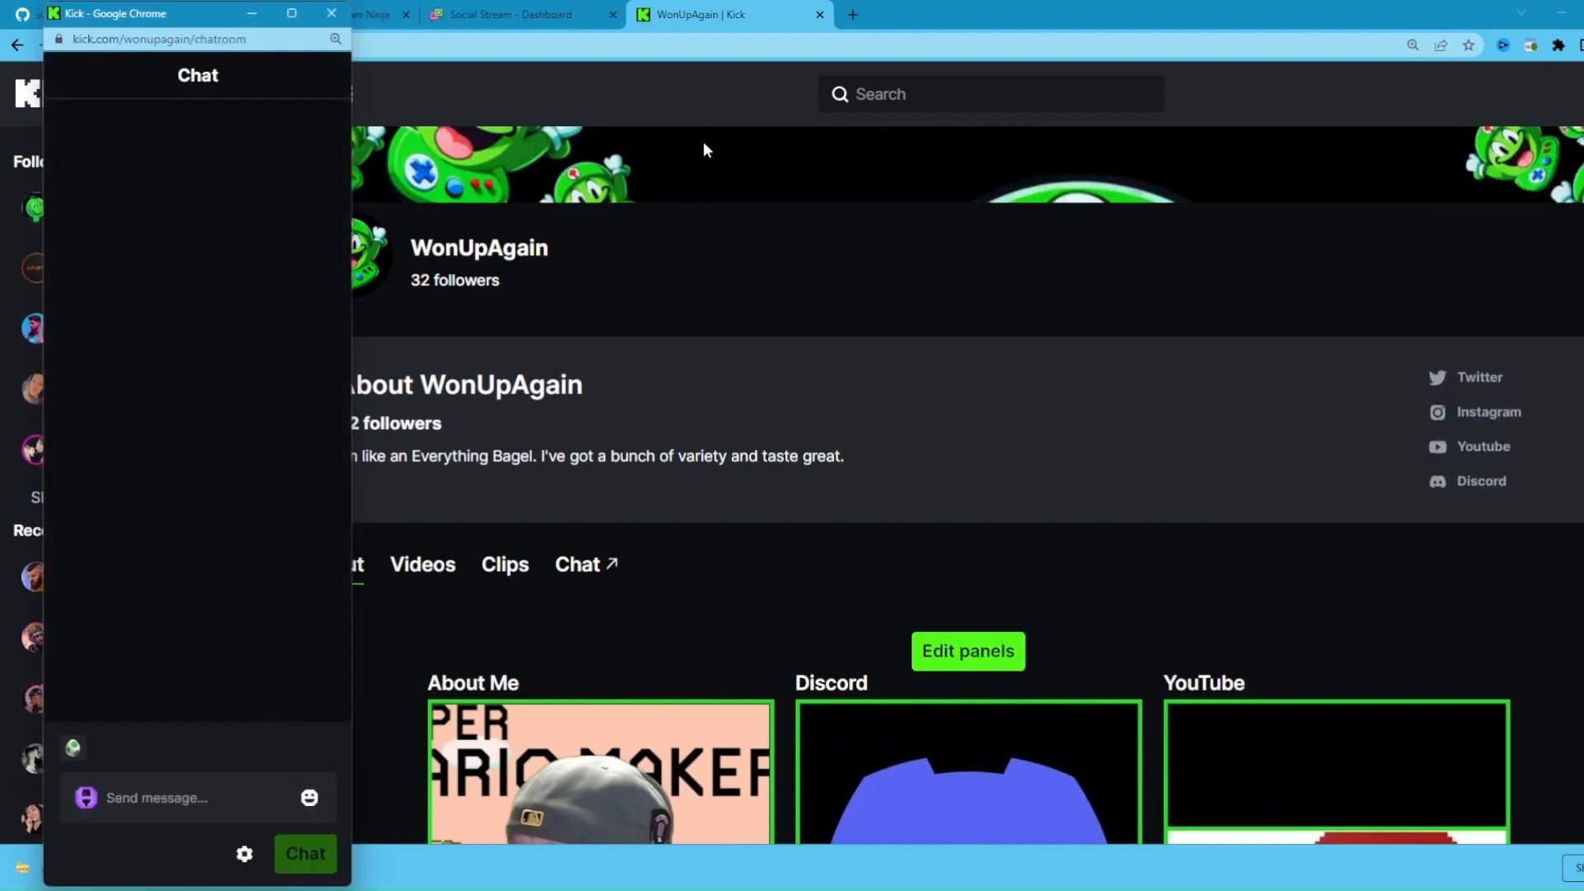
Switch to the Social Stream dashboard, then shorten the Kick pop-out chat window and place it over the empty dashboard area
click(505, 19)
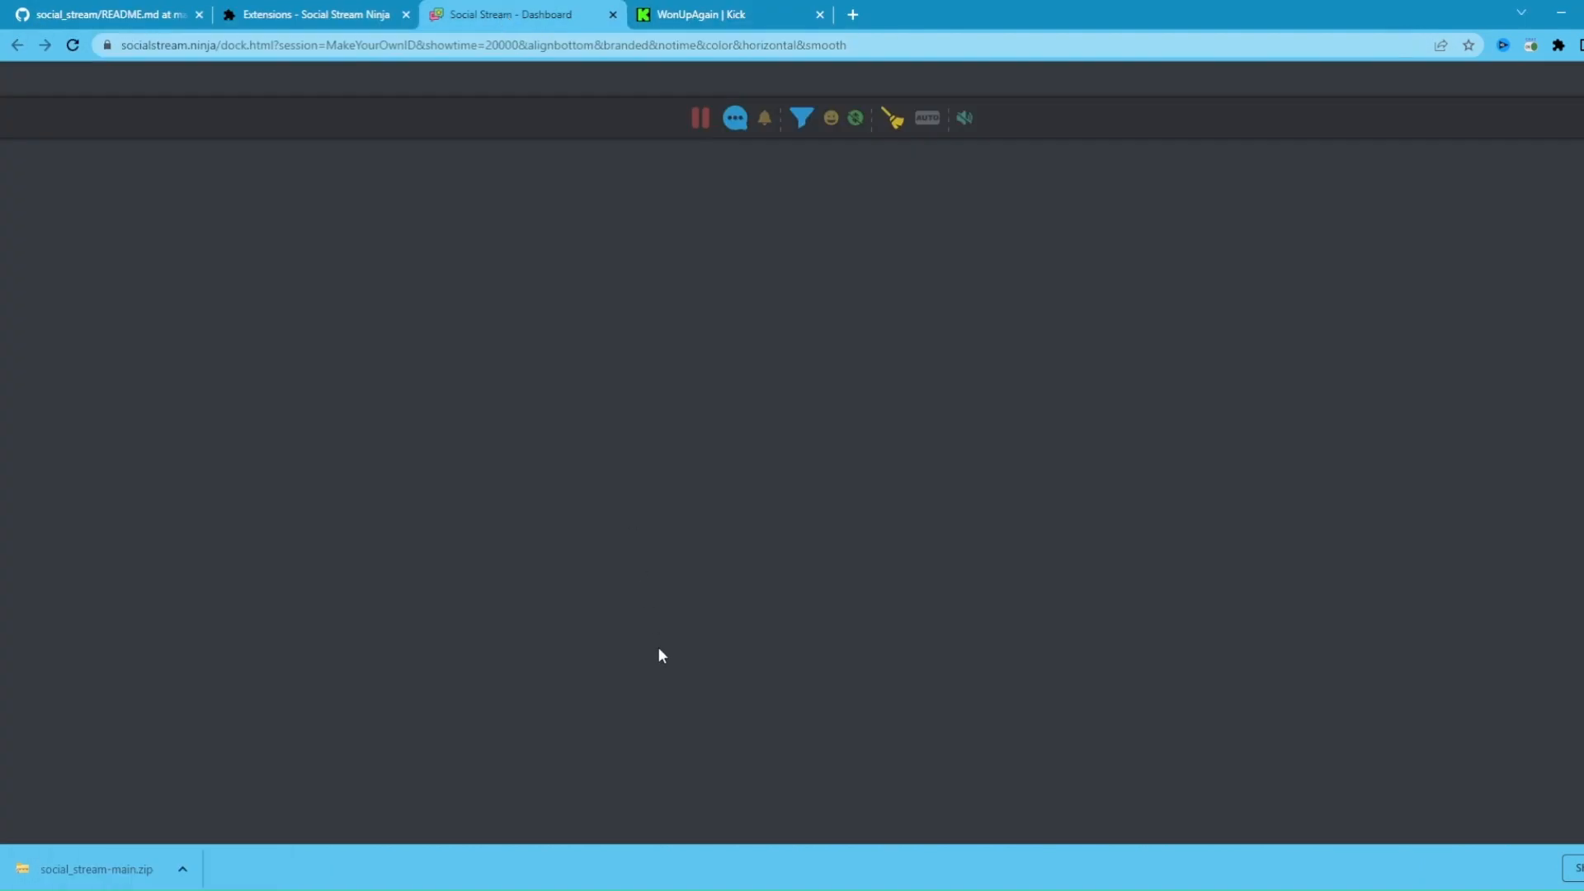
click(840, 848)
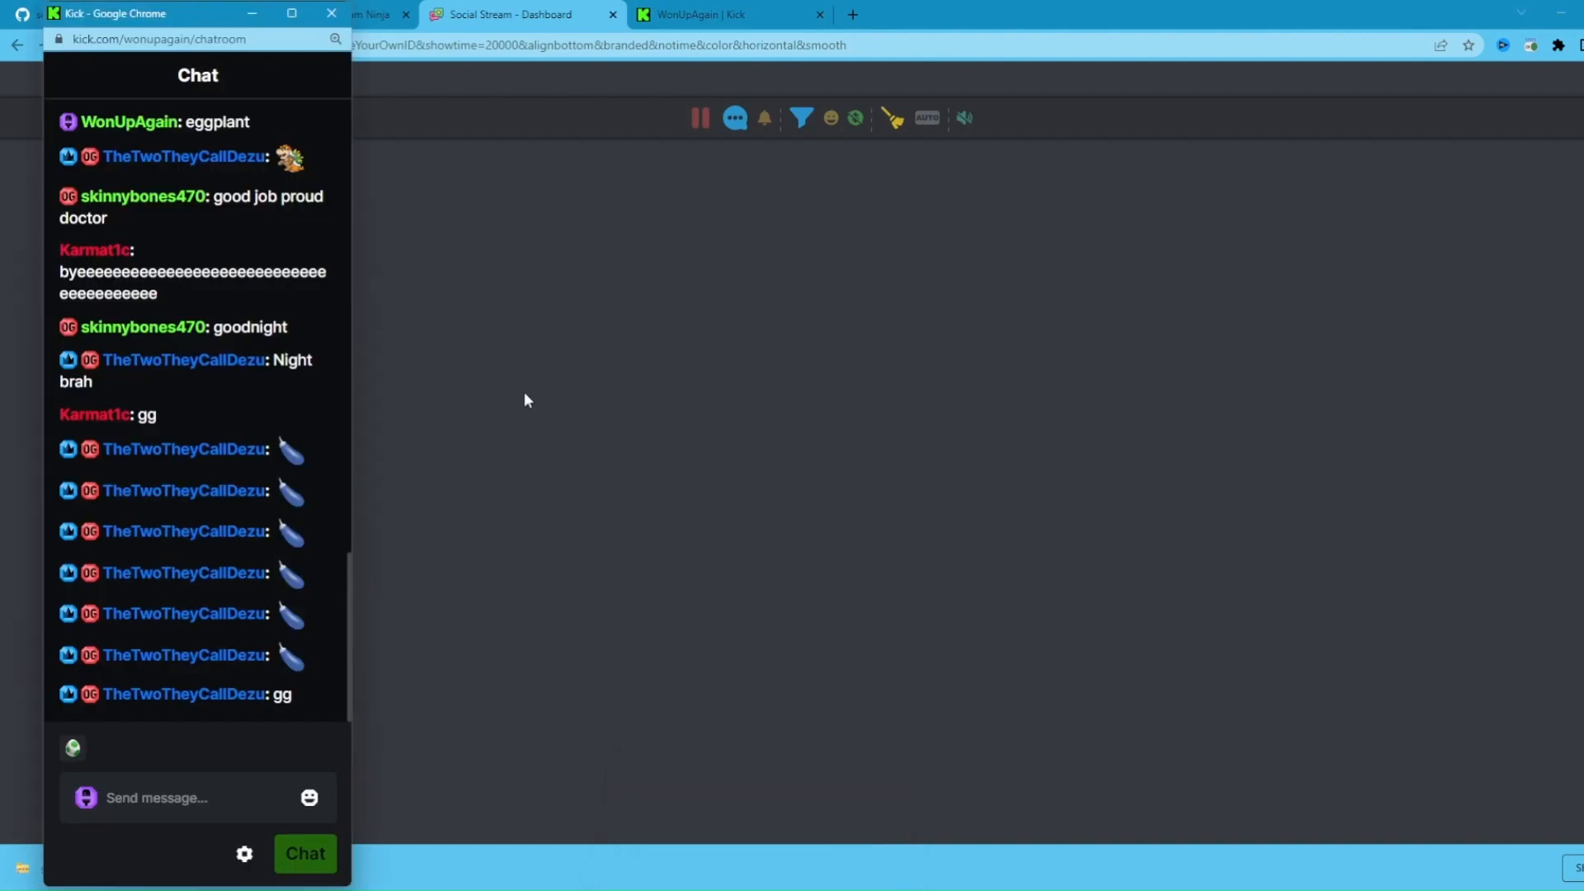
click(132, 799)
drag(149, 882, 161, 361)
drag(183, 23, 405, 324)
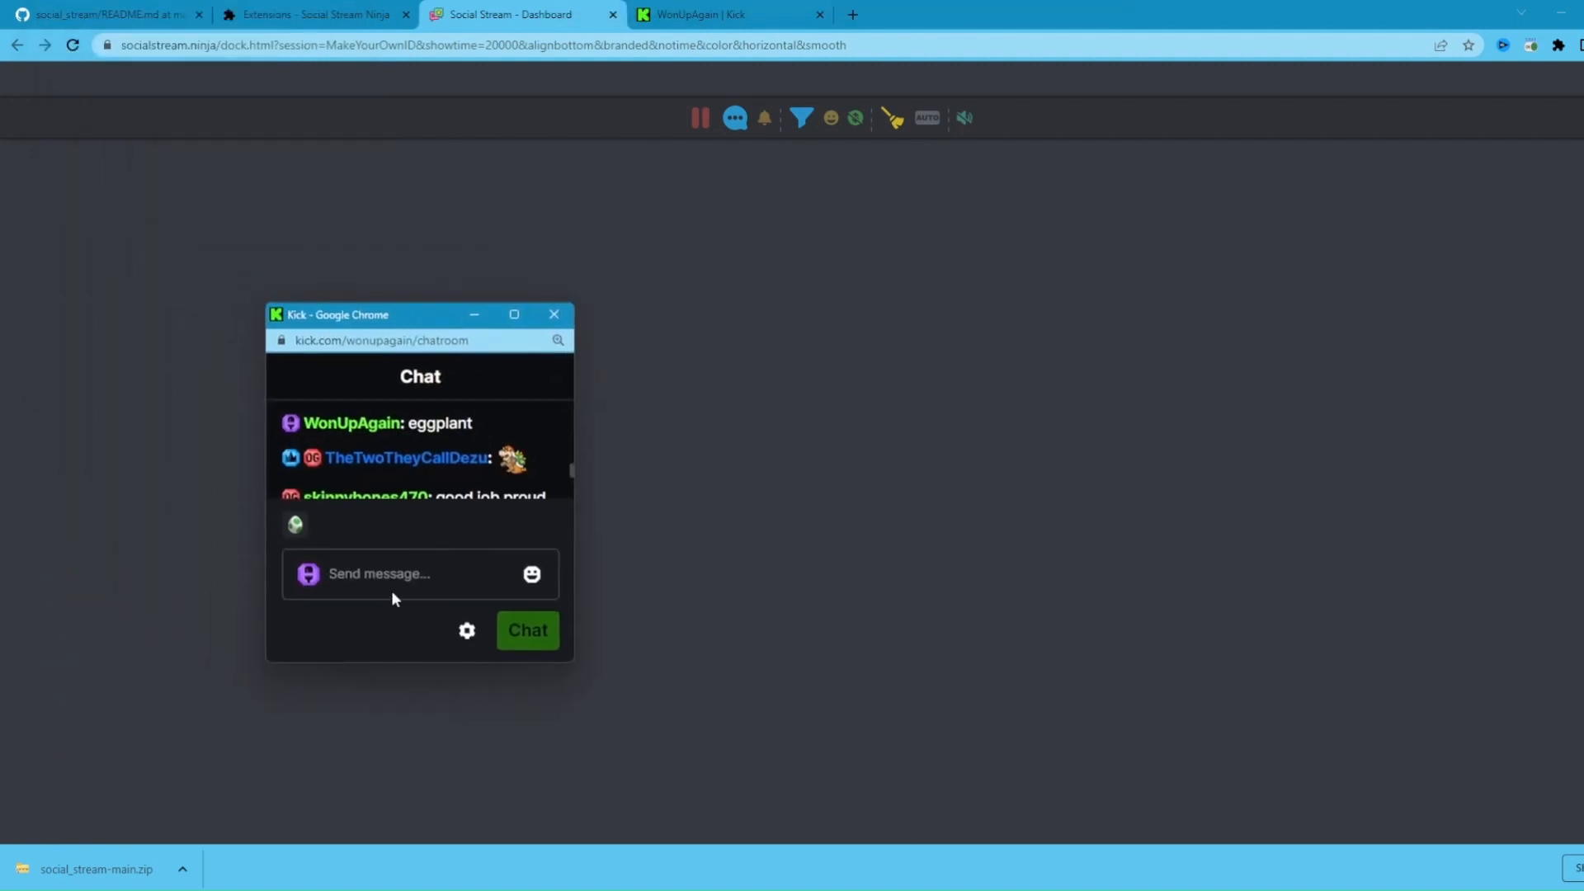
Send the test messages "Example" and "Enother example" in the Kick pop-out chat
click(388, 579)
text(Example)
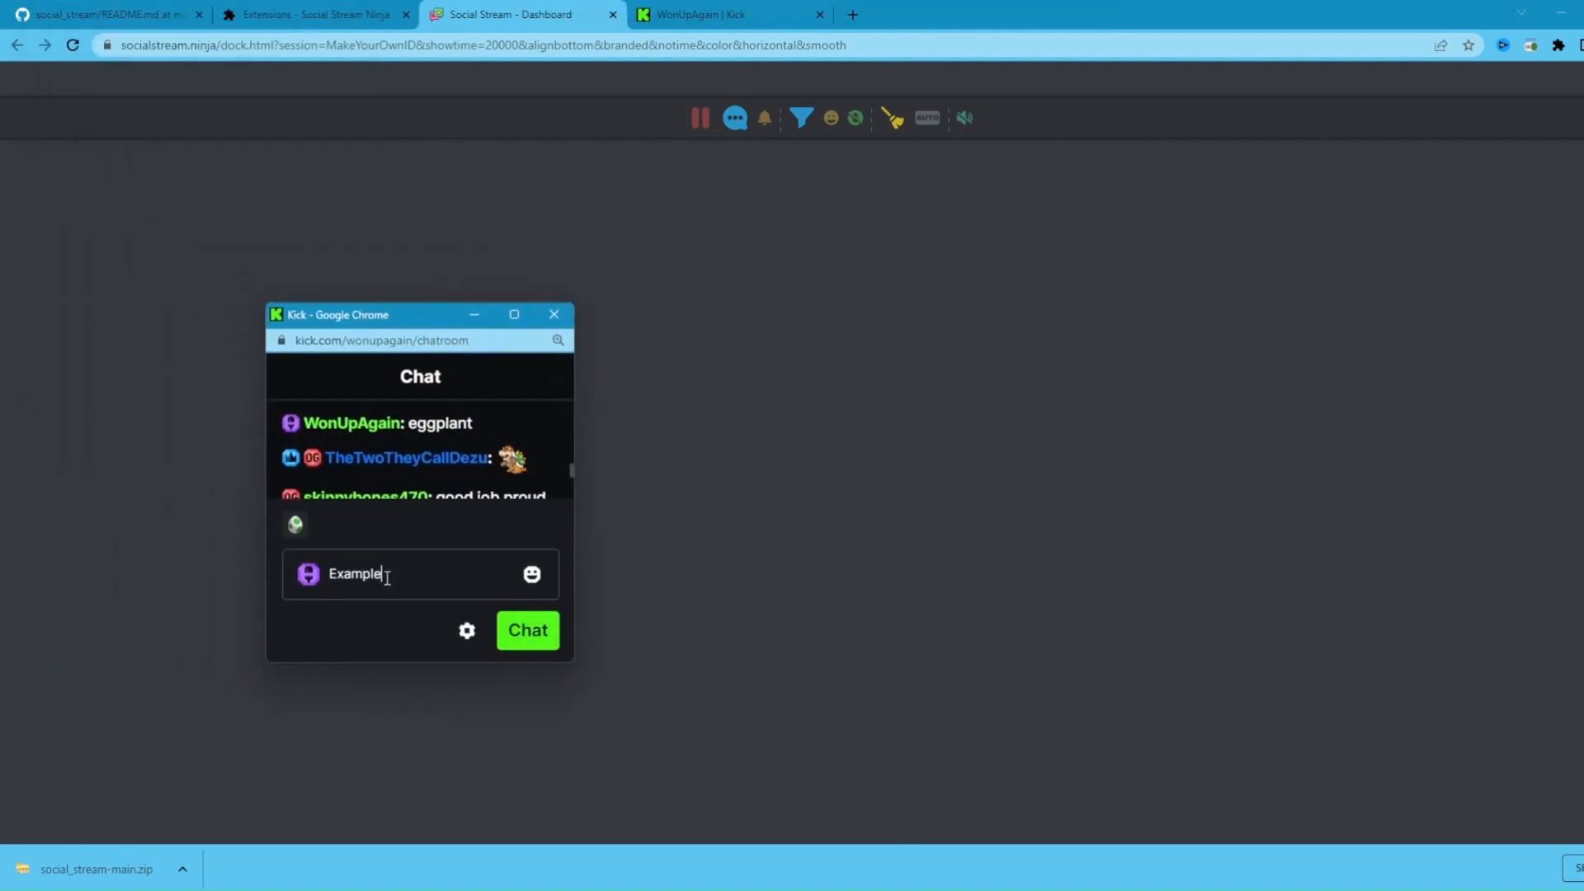
key(Return)
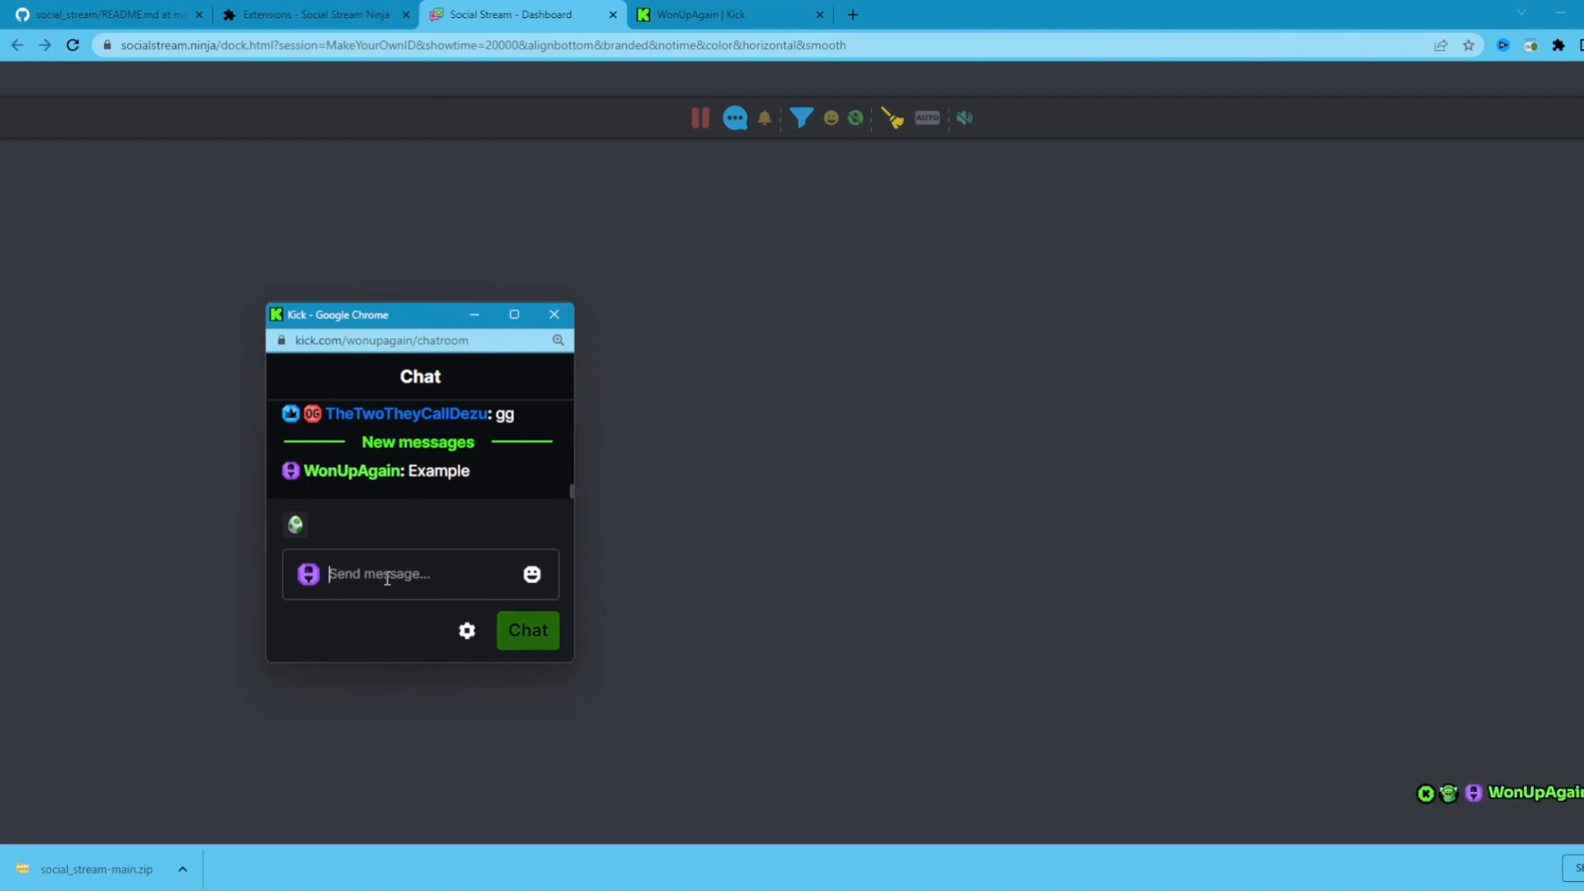
text(En)
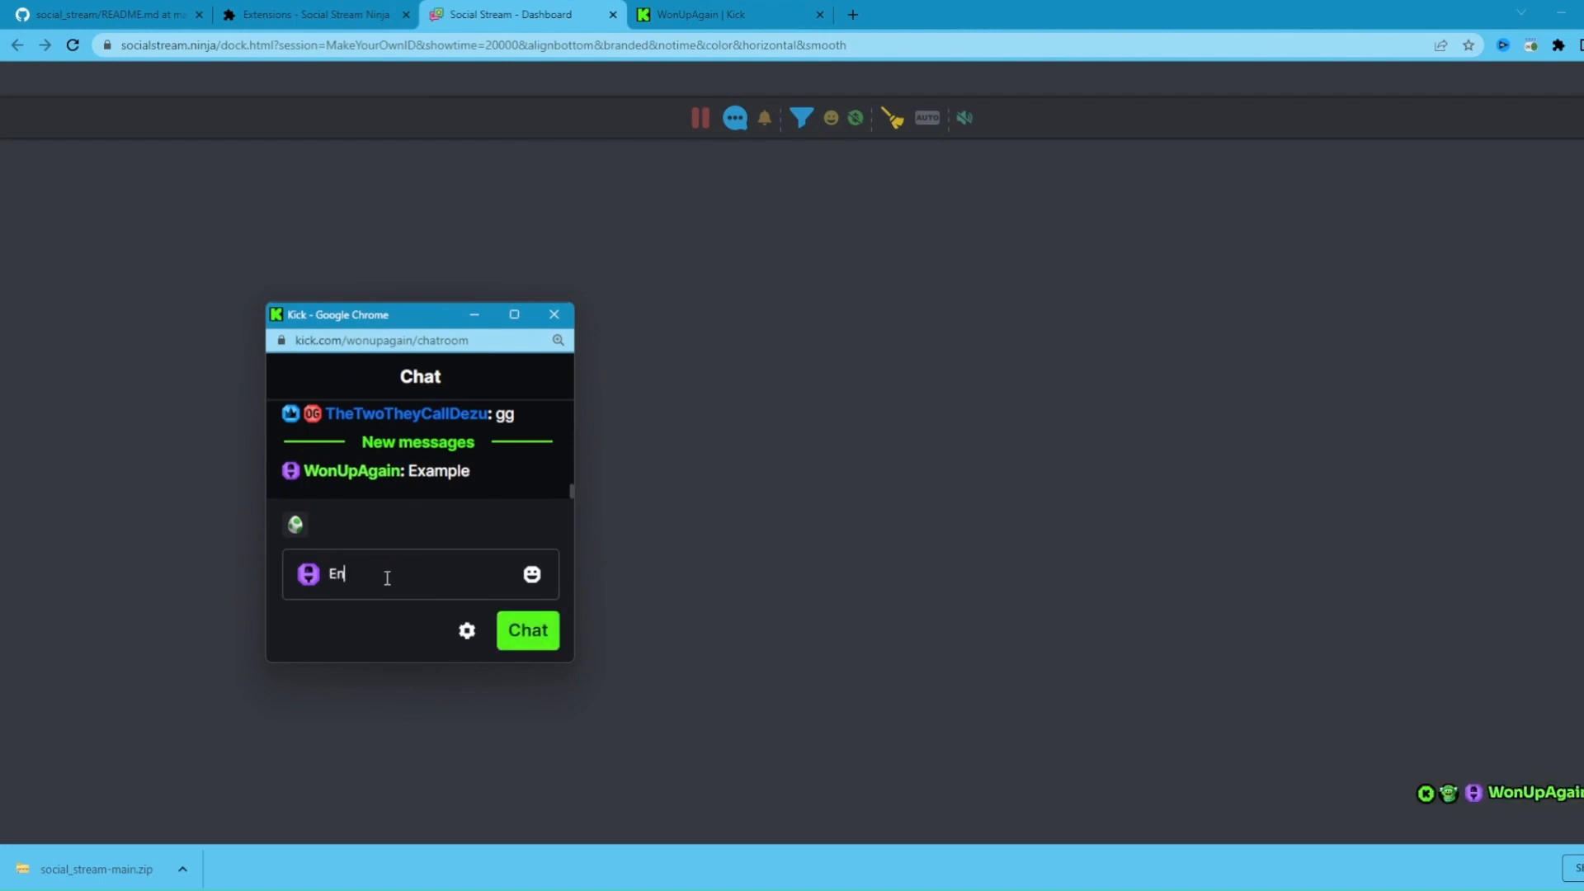
text(other example)
key(Return)
Send the chat messages "Look at the text" and "Right there at the bottom" in the Kick pop-out
text(Look a)
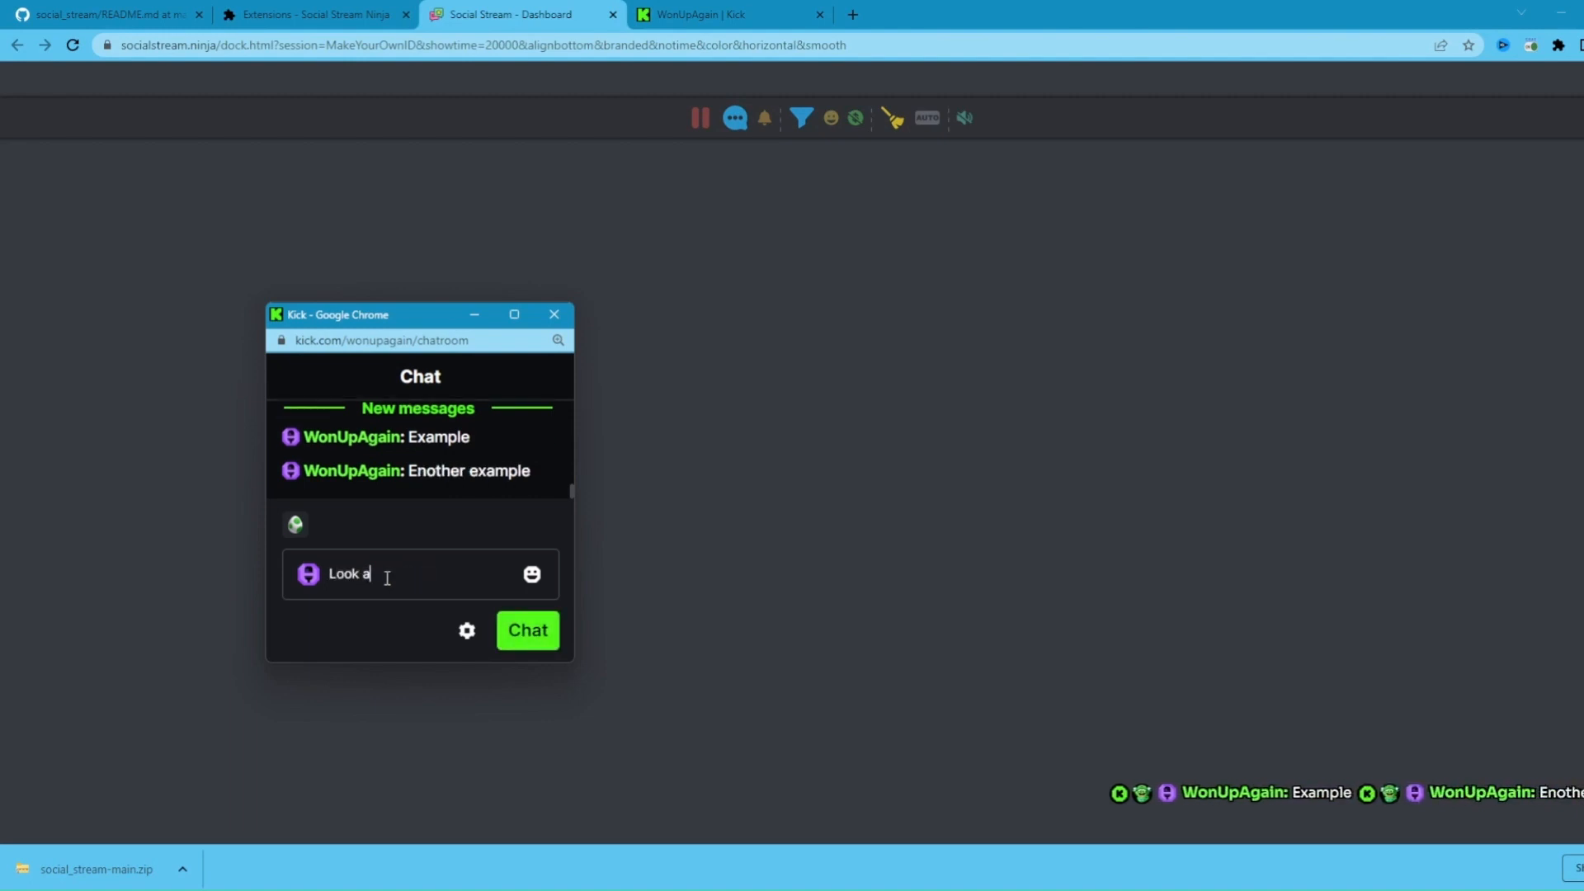
text(t the text)
key(Return)
text(Right)
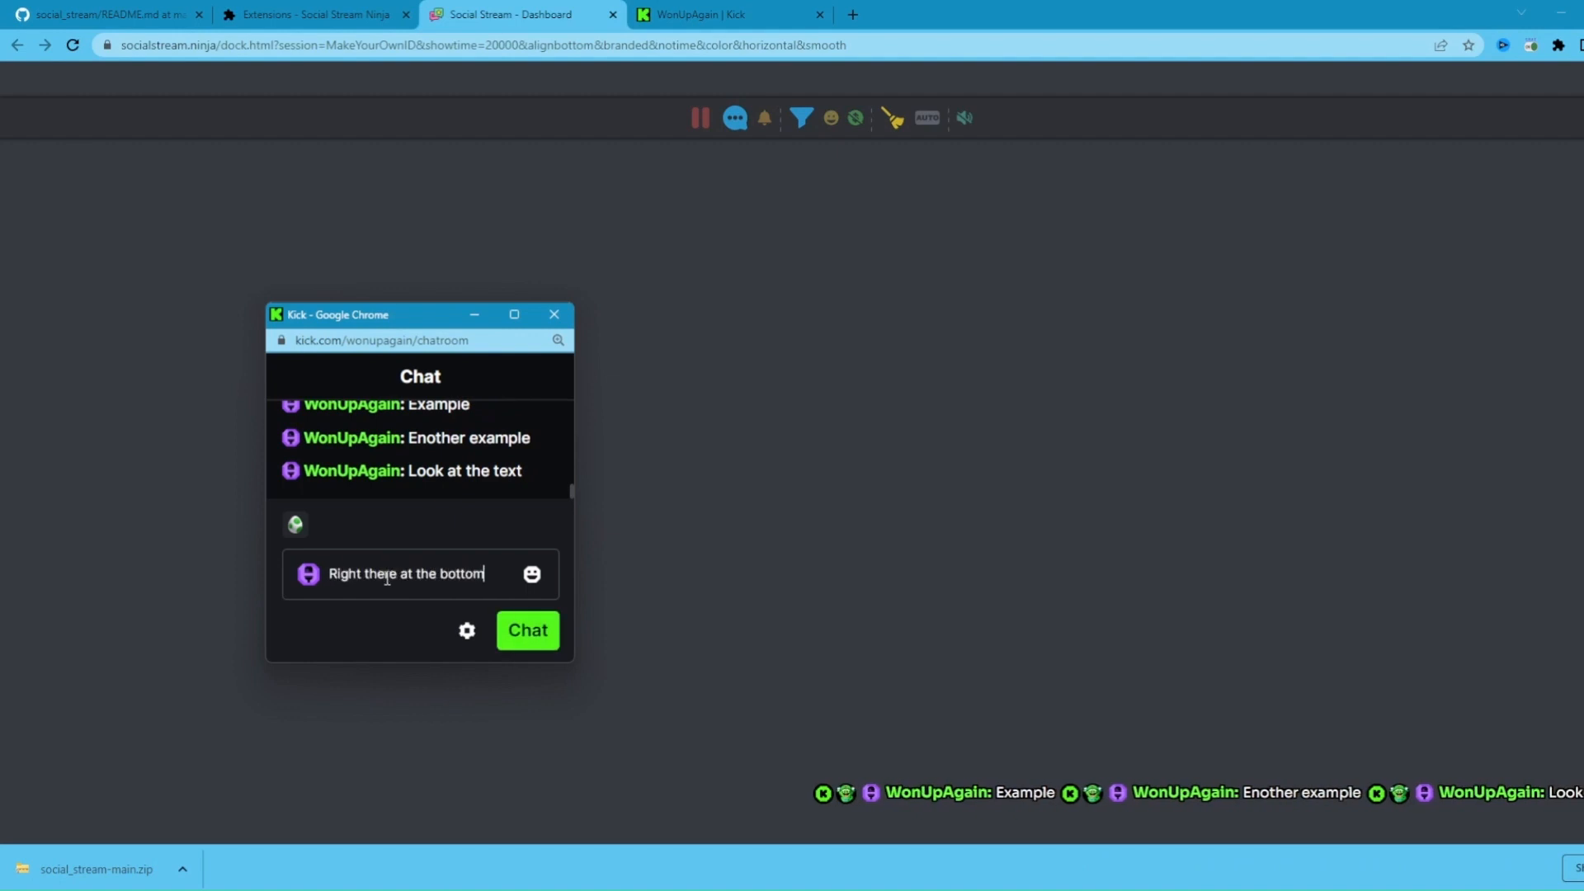
text( there at the bottom)
key(Return)
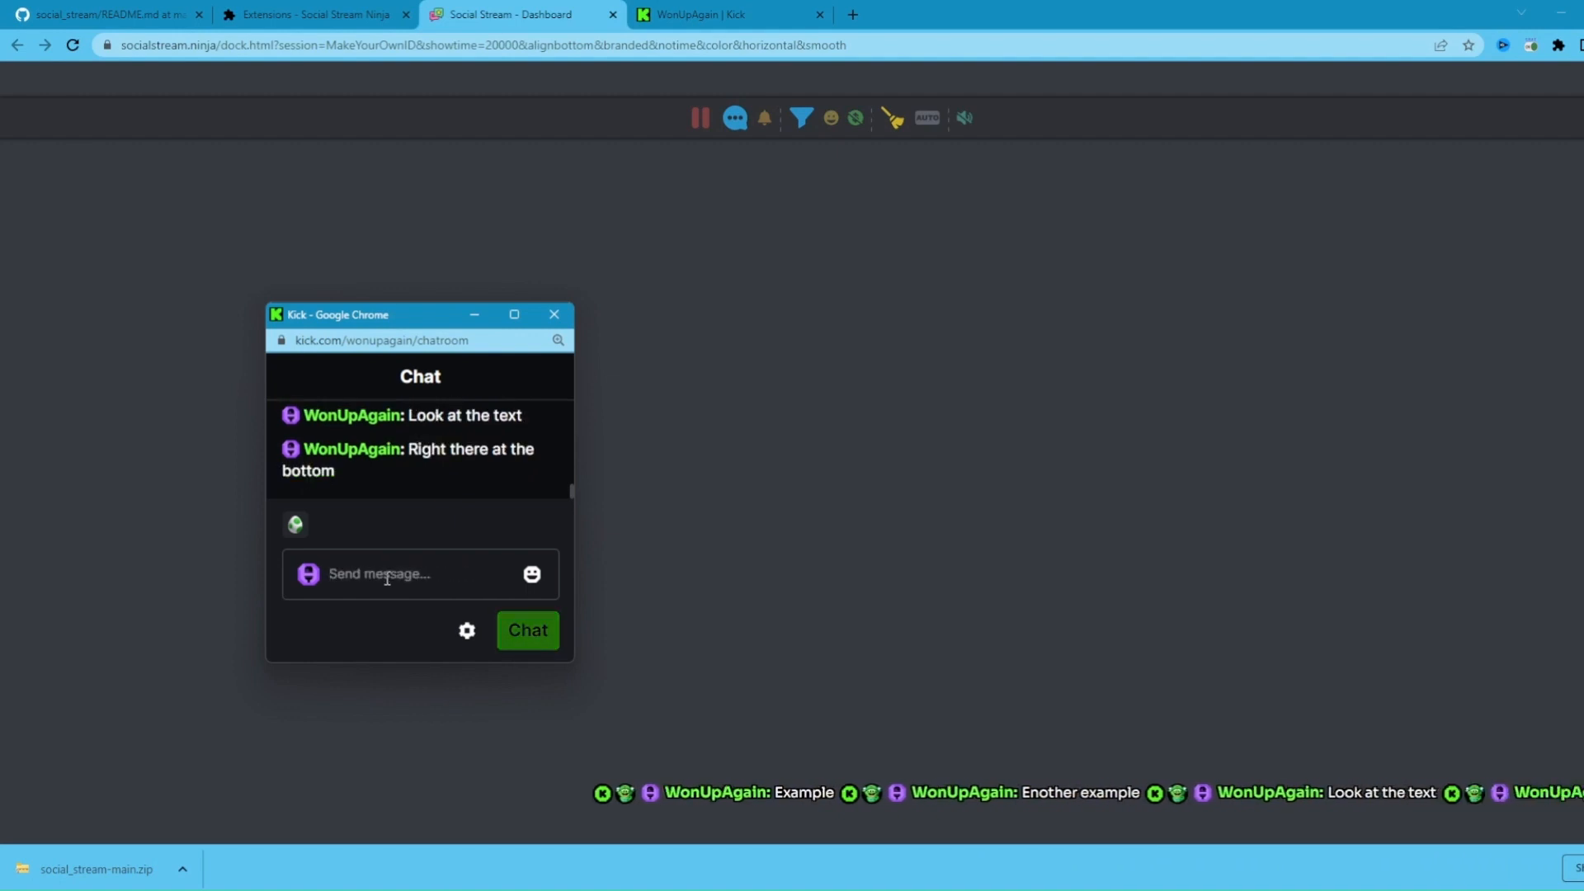
Send the message "Horizontal Chat" in the Kick pop-out chat
text(H)
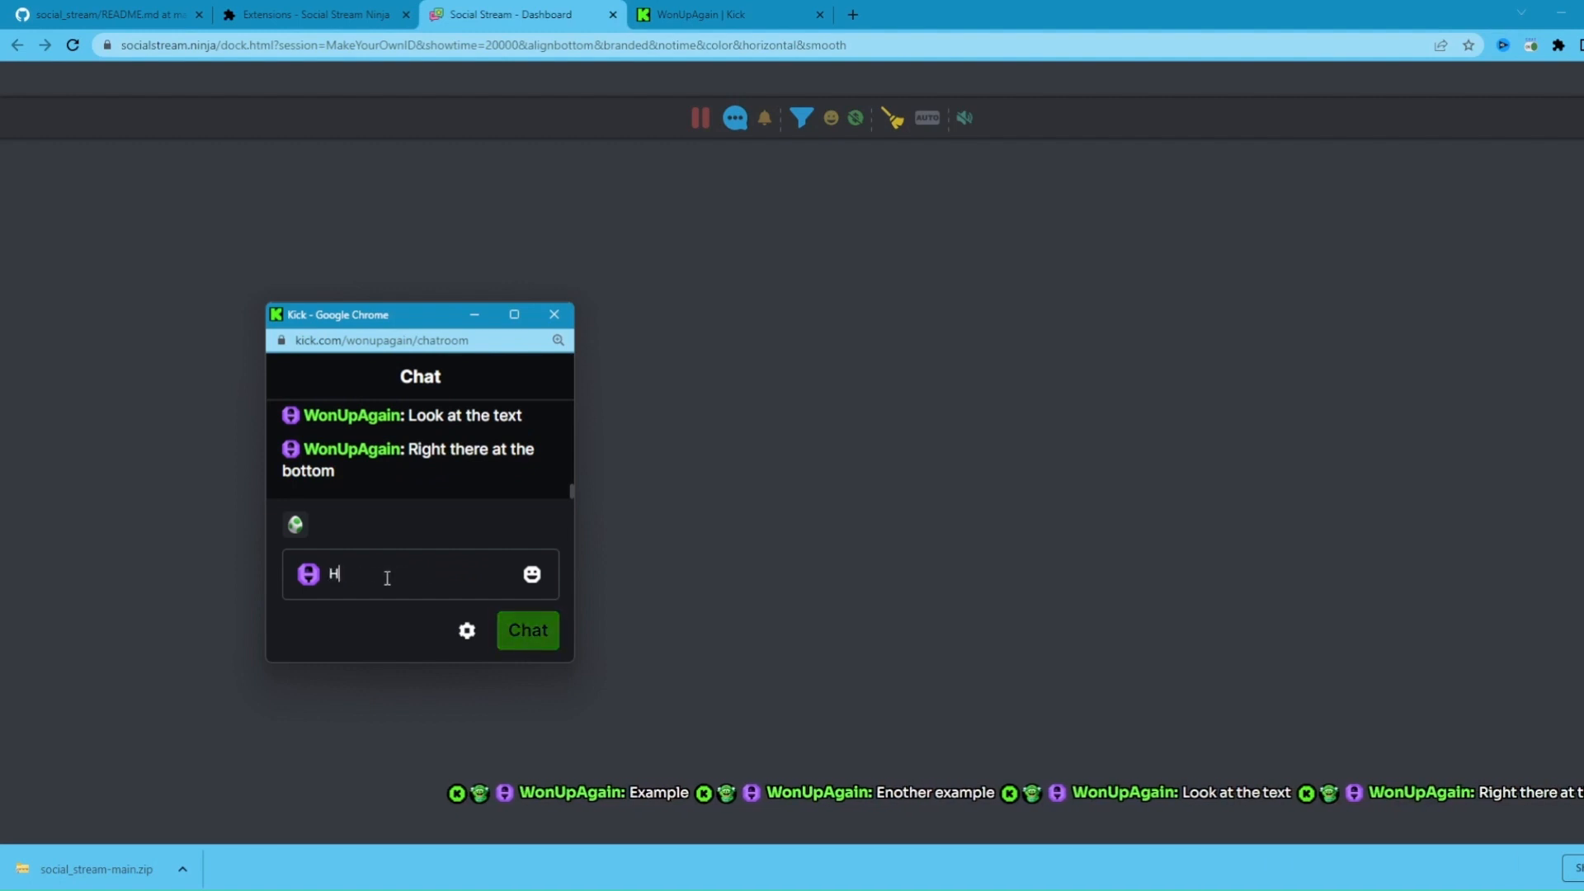
text(orizontal )
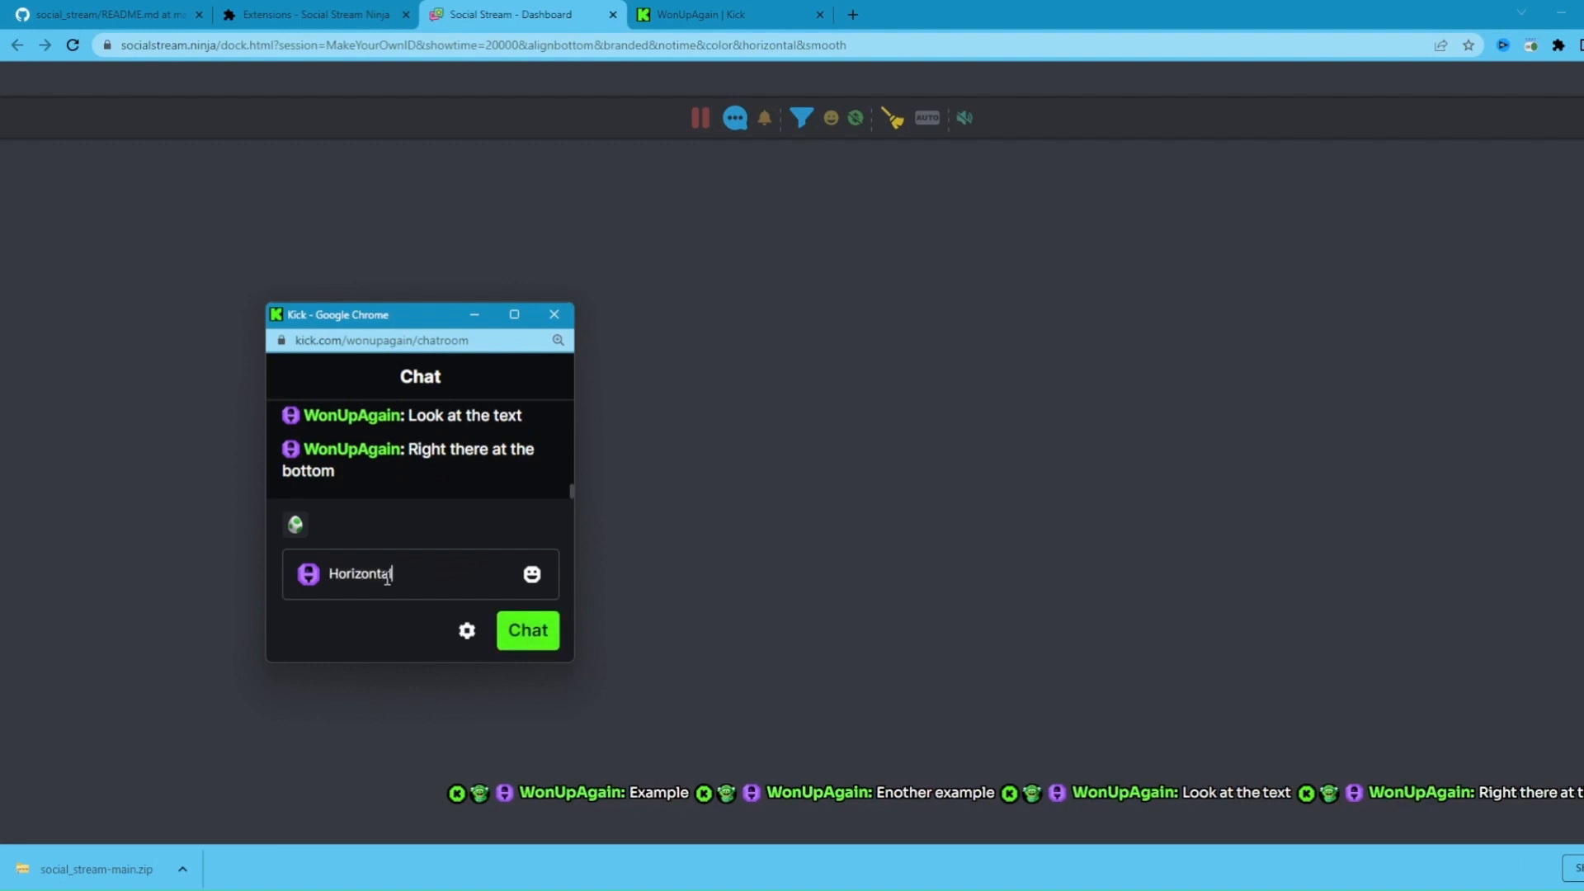
text(Chat)
key(Return)
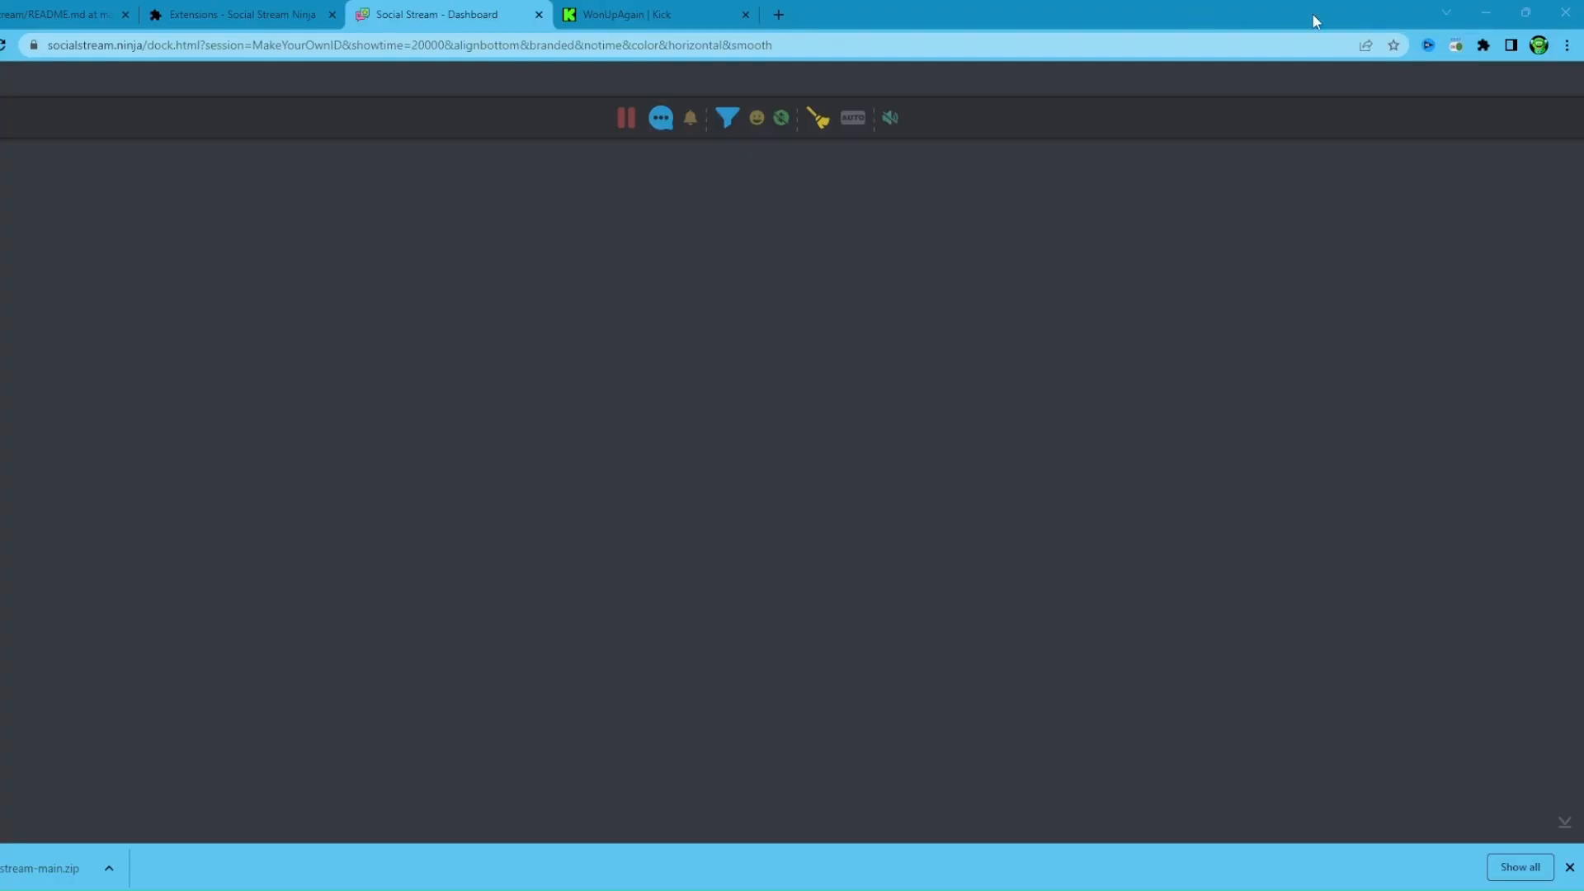
Open the pinned Social Stream Ninja extension and copy the address of its dockable streaming chat link
click(1483, 47)
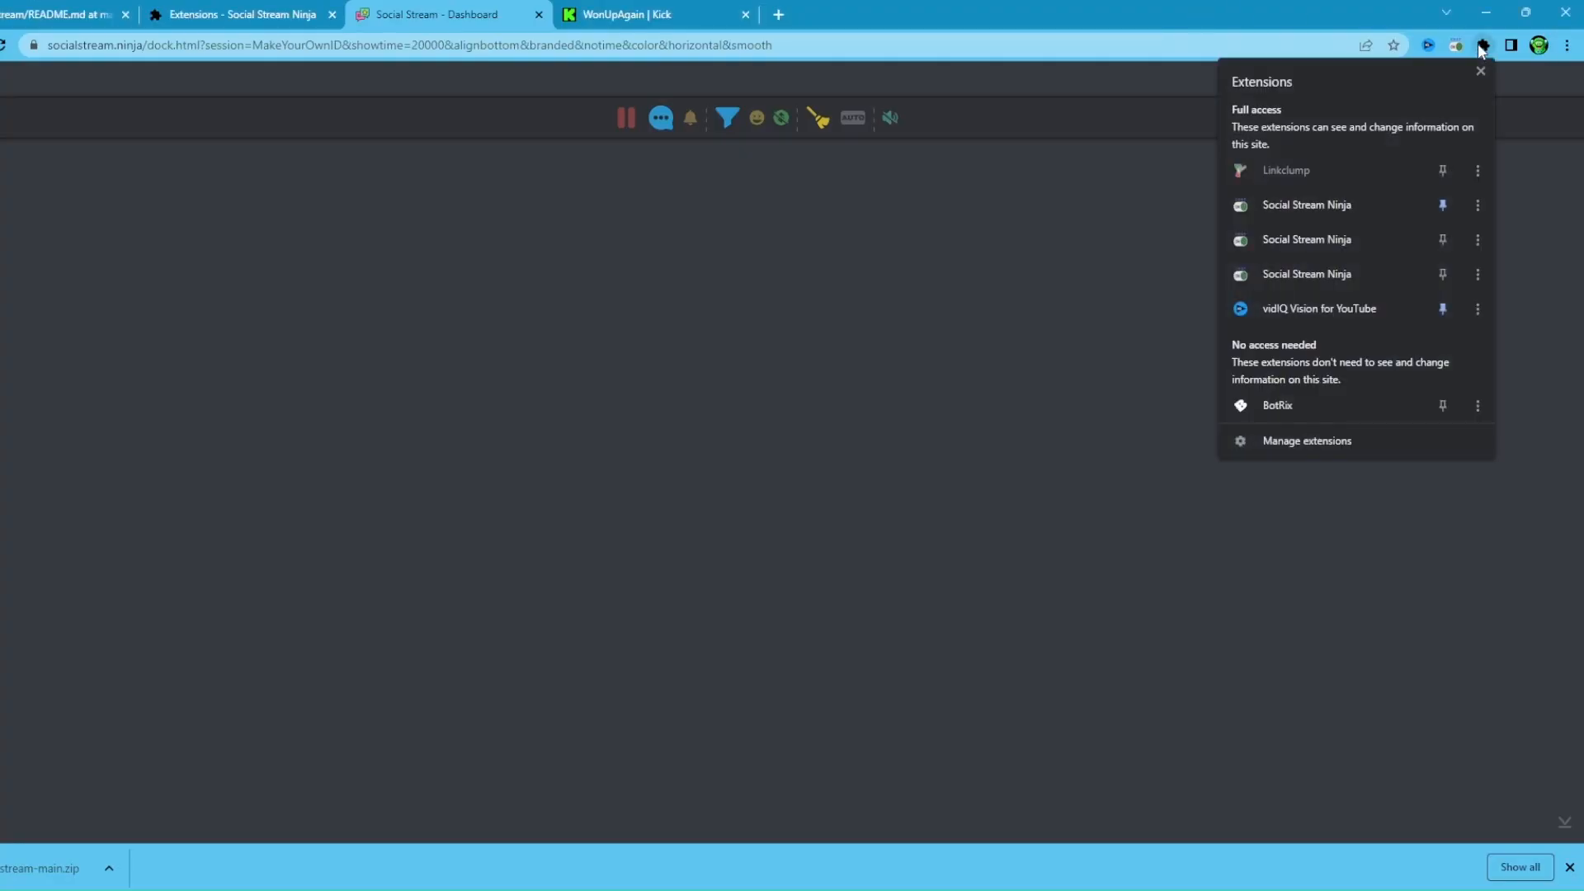
click(1456, 47)
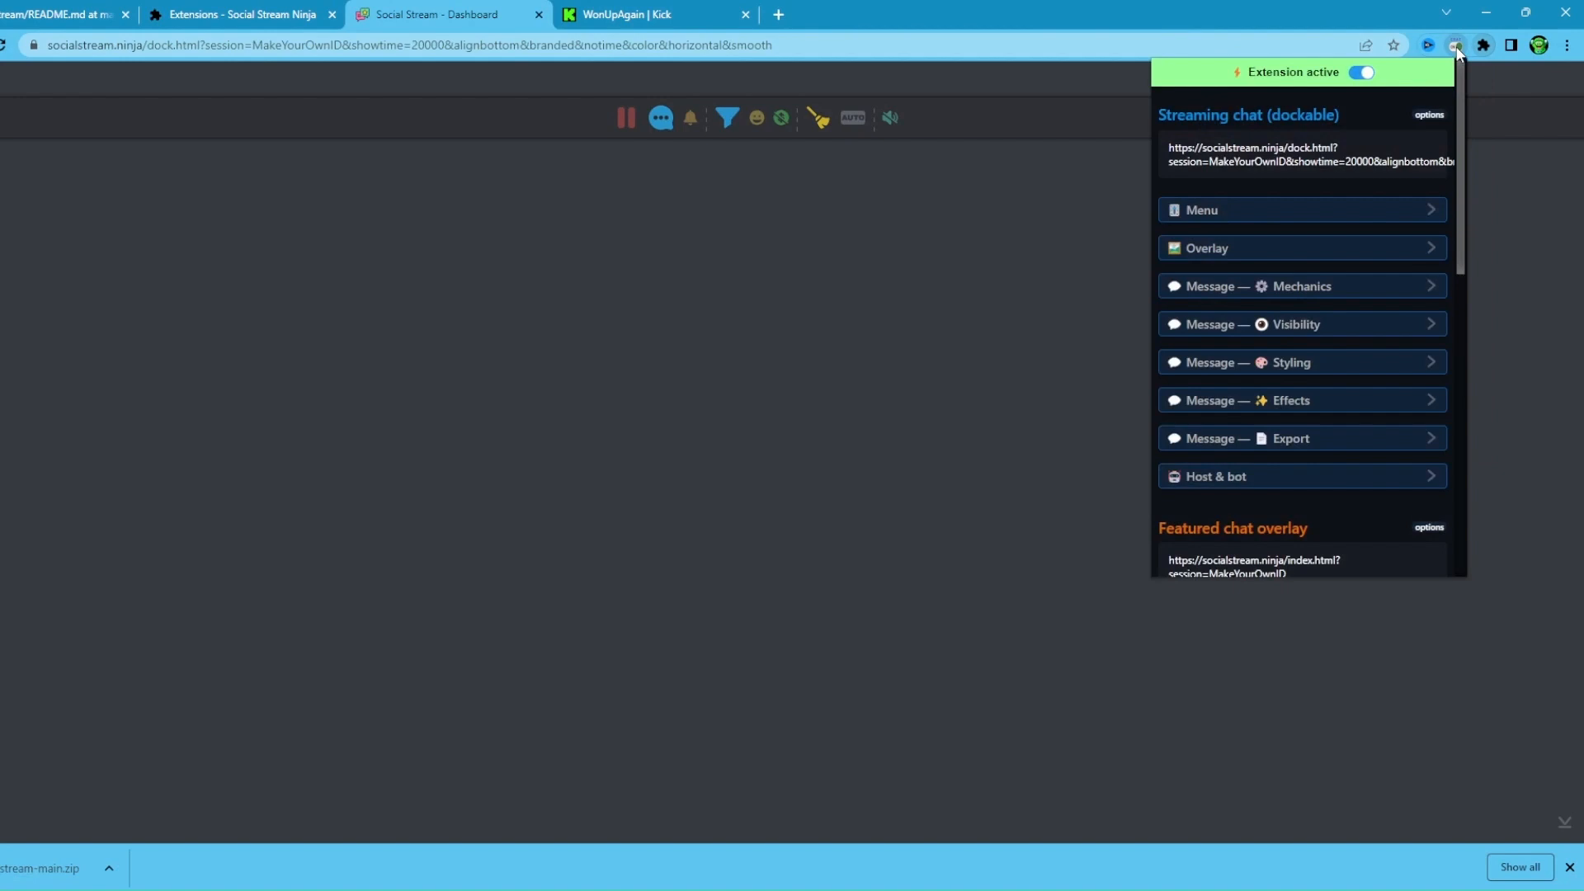
right_click(1324, 156)
click(1397, 266)
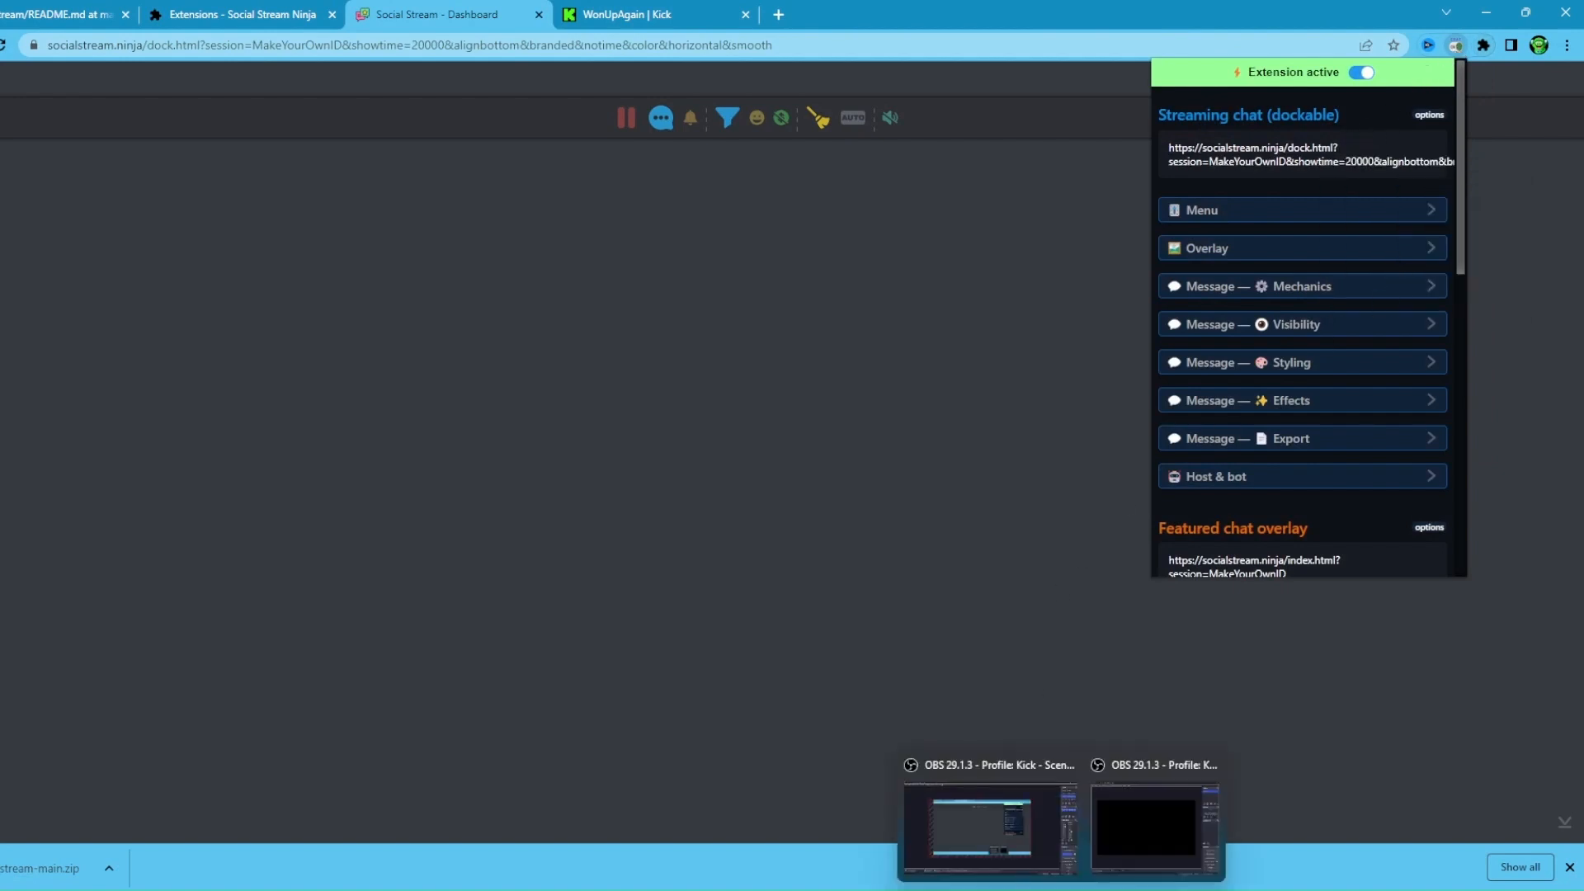
Switch to the OBS window with the empty scene and add a Browser source named "Browser - Social Stream Ninja Horizontal Chat"
click(1122, 834)
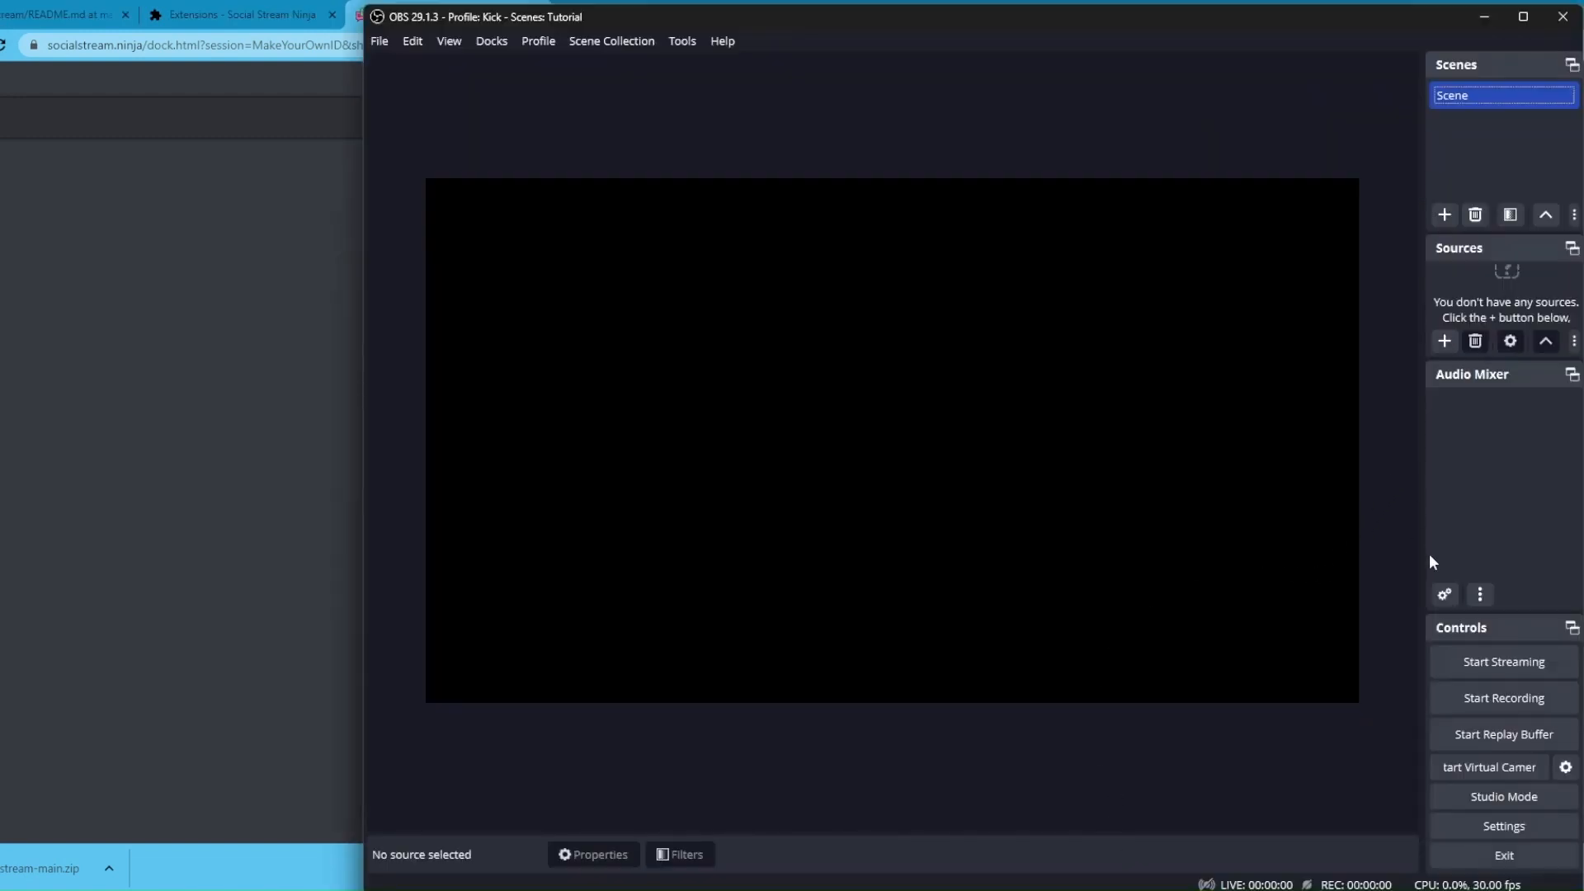
click(1445, 339)
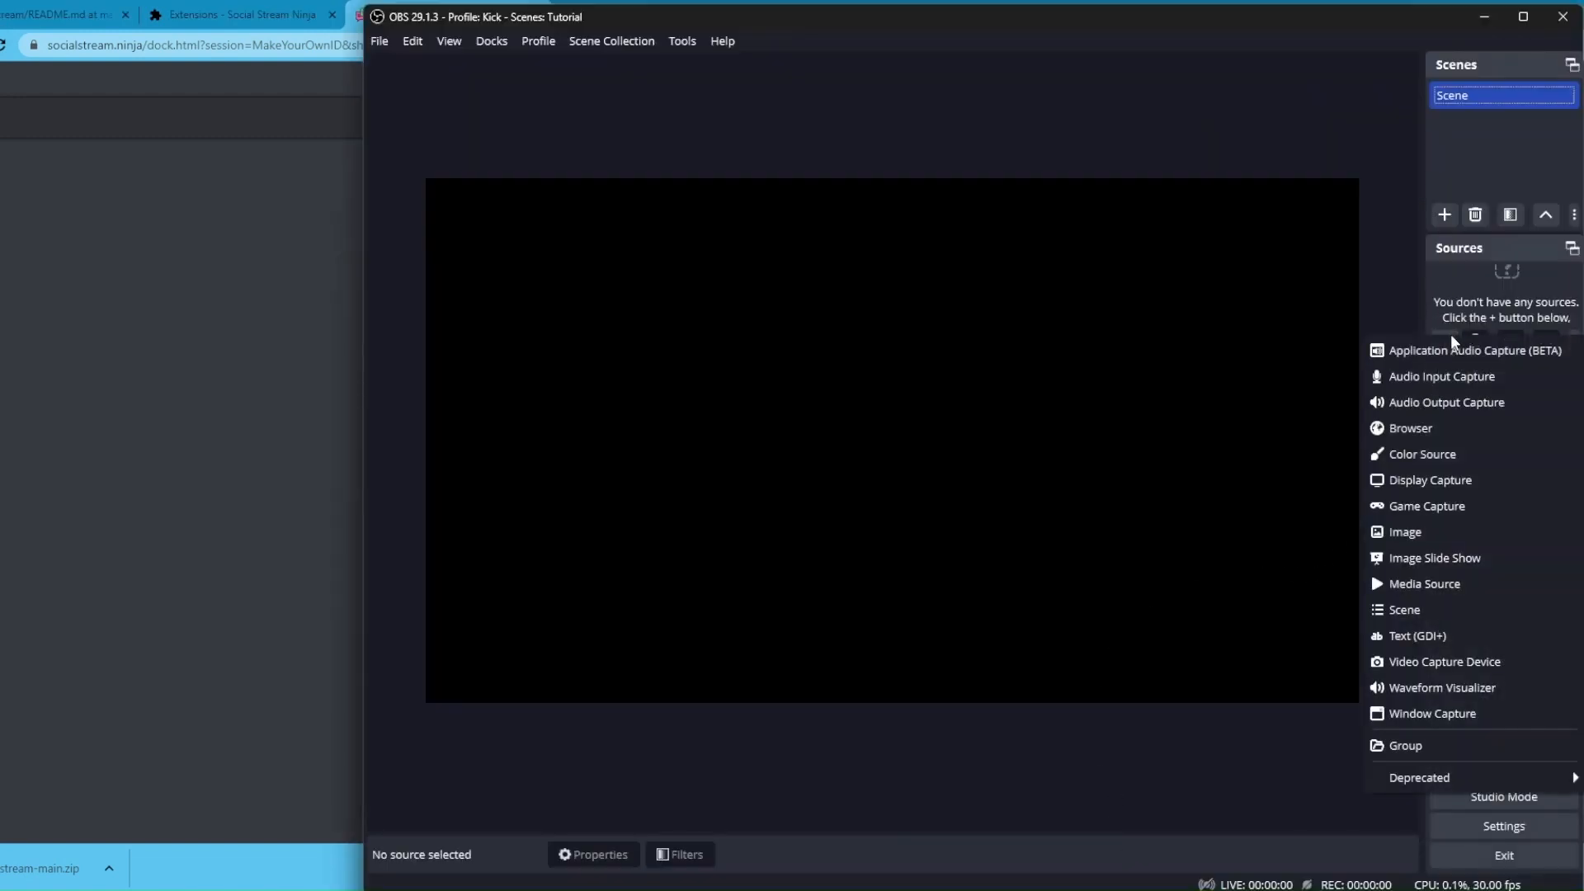
click(1439, 428)
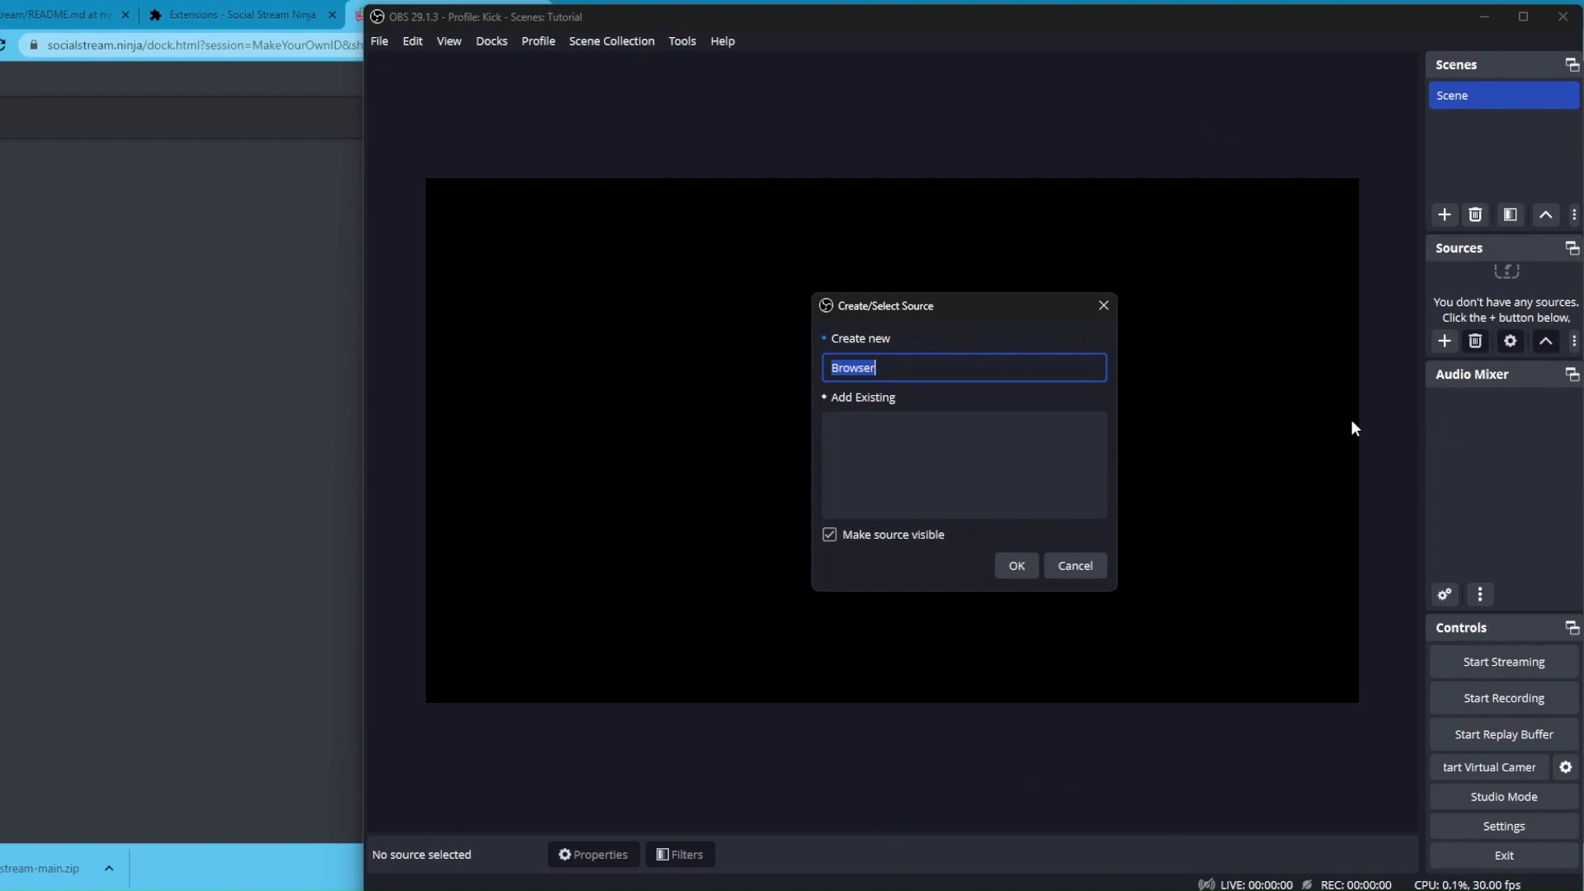
click(886, 372)
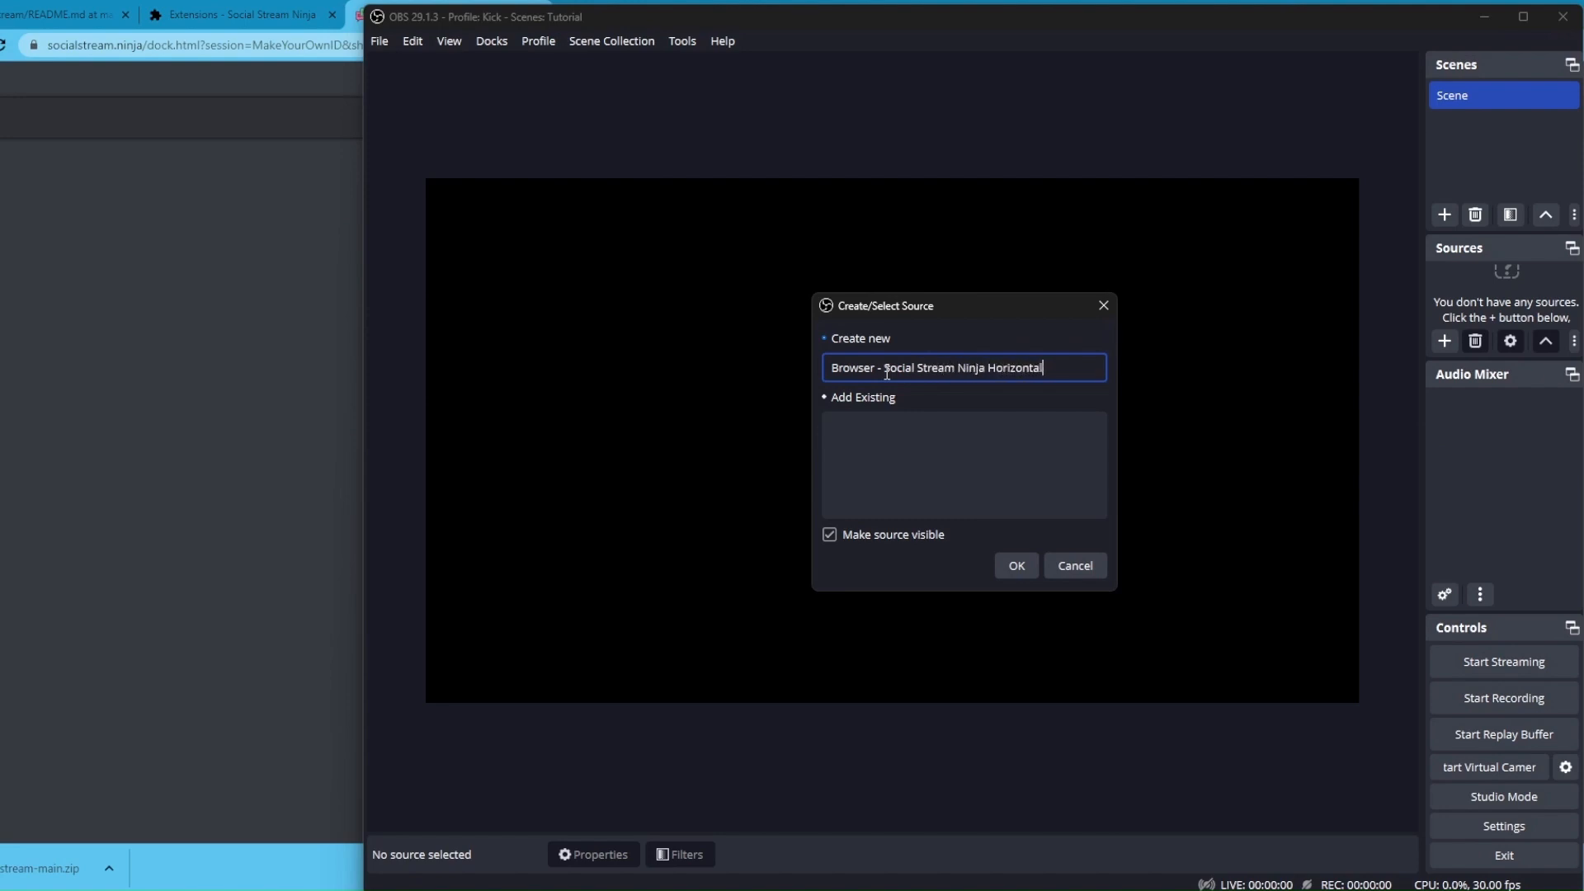
key(Return)
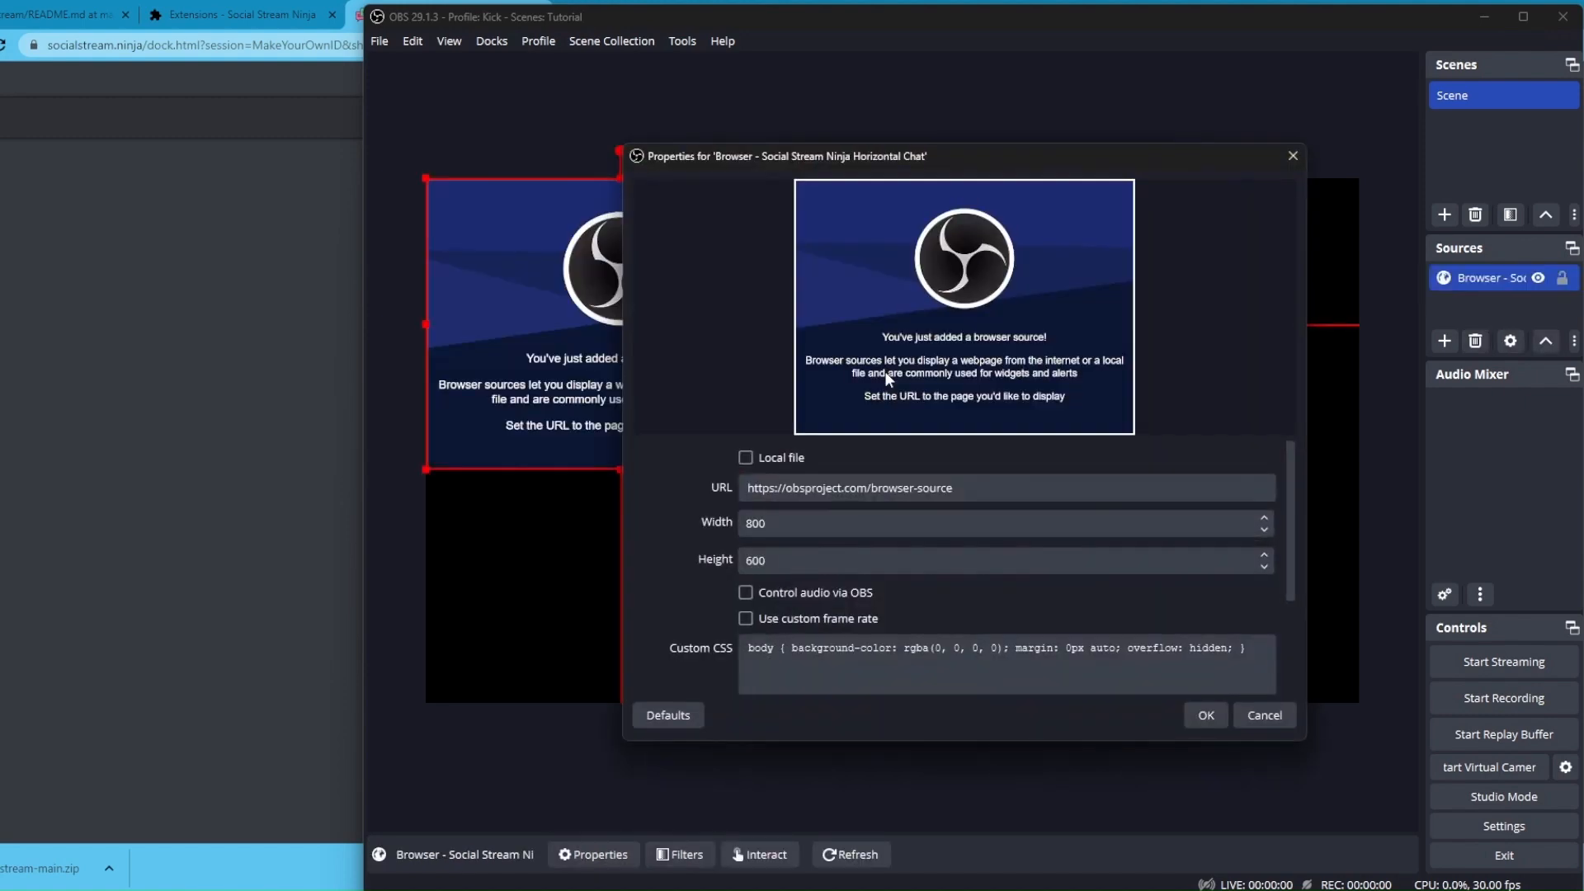
Set the browser source's URL to the copied dockable chat link, with width 1920 and height 1080, and accept the properties
triple_click(766, 495)
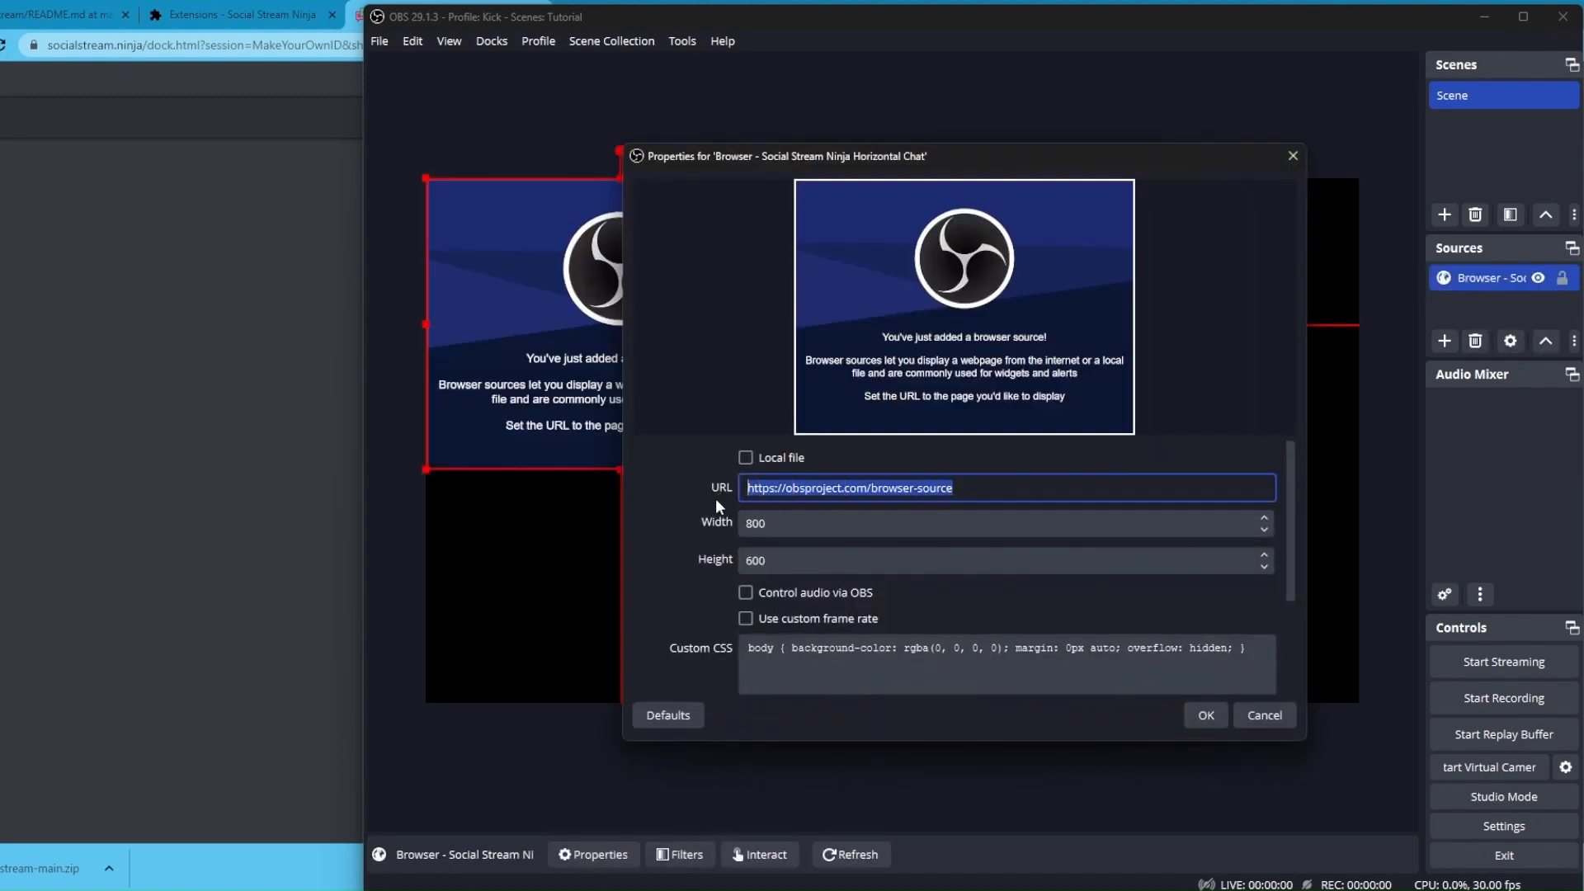
text(https://socialstream.ninja/dock.html?session=MakeYourOwnID&showtime=20000&alignbottom&branded&notime&color&horizontal&smooth)
click(778, 519)
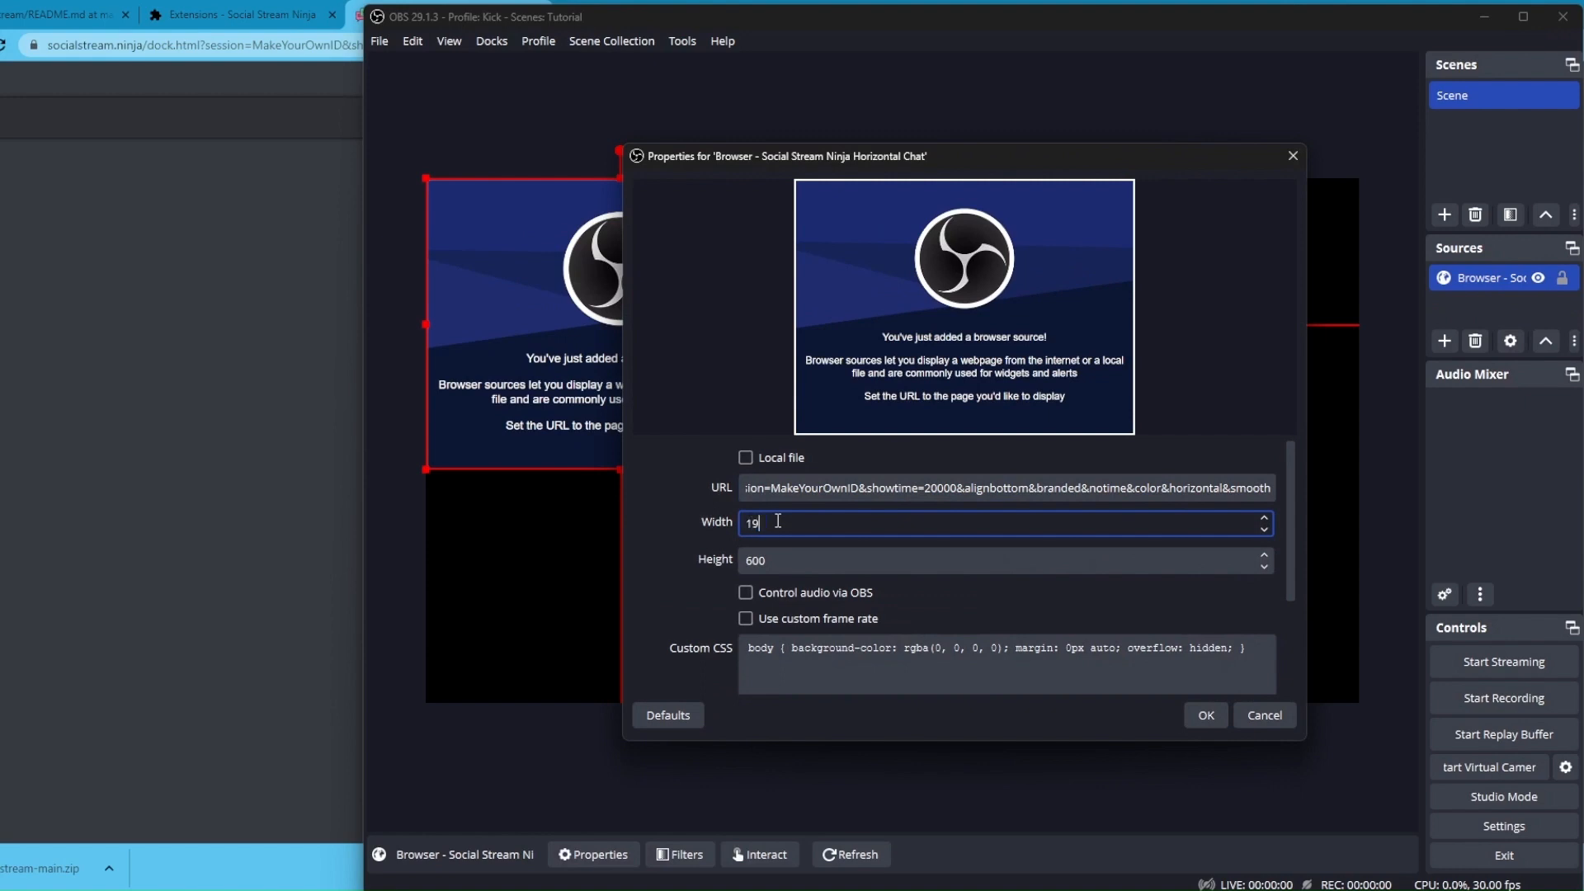
key(Tab)
text(1)
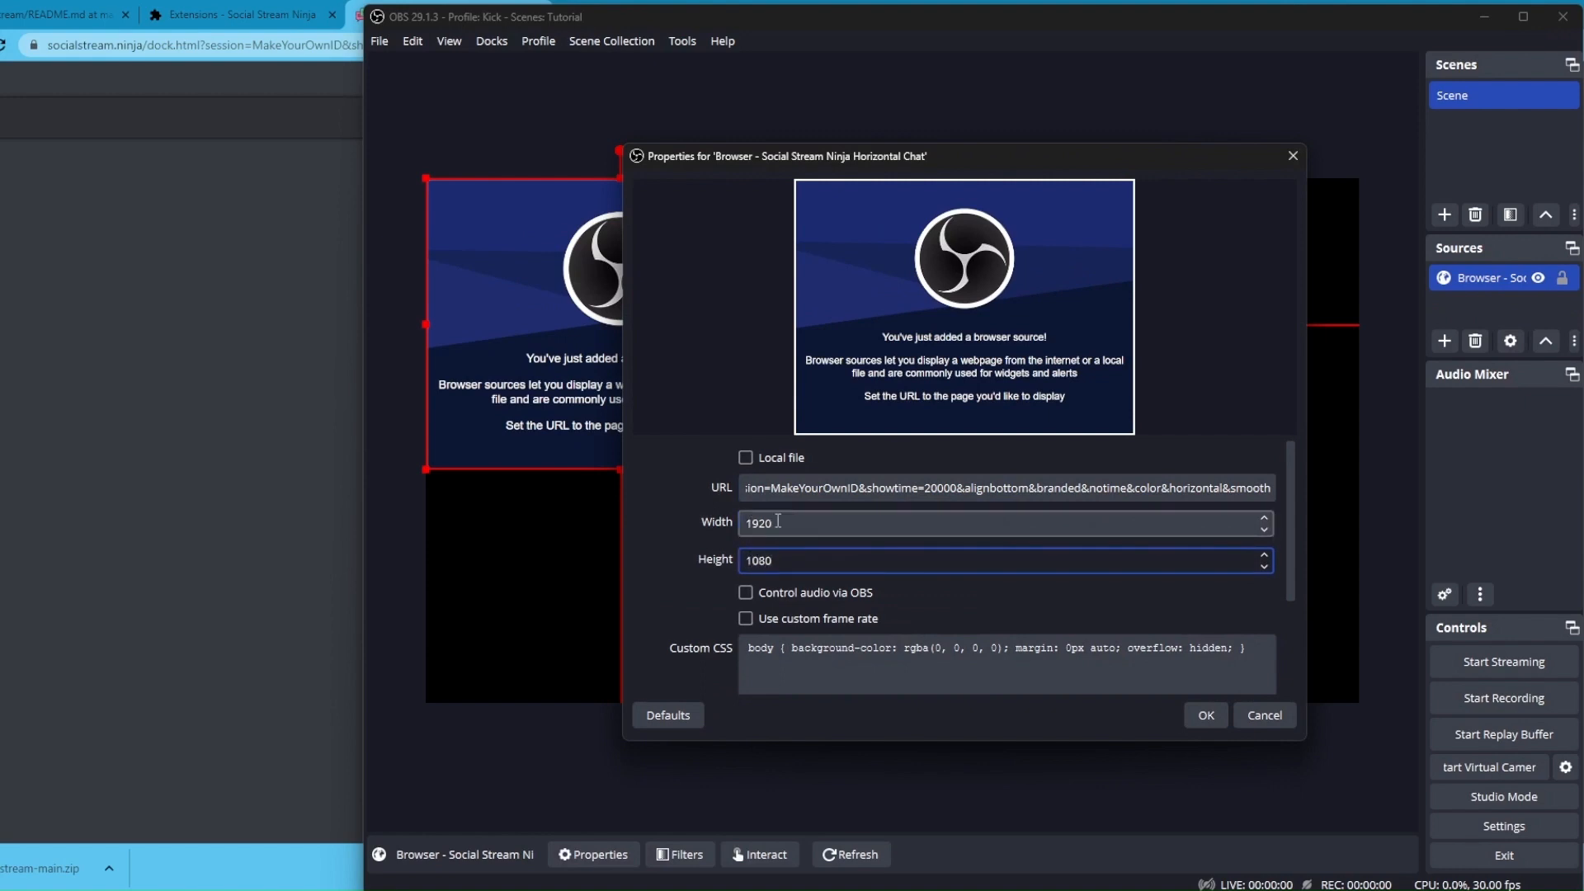
click(1204, 718)
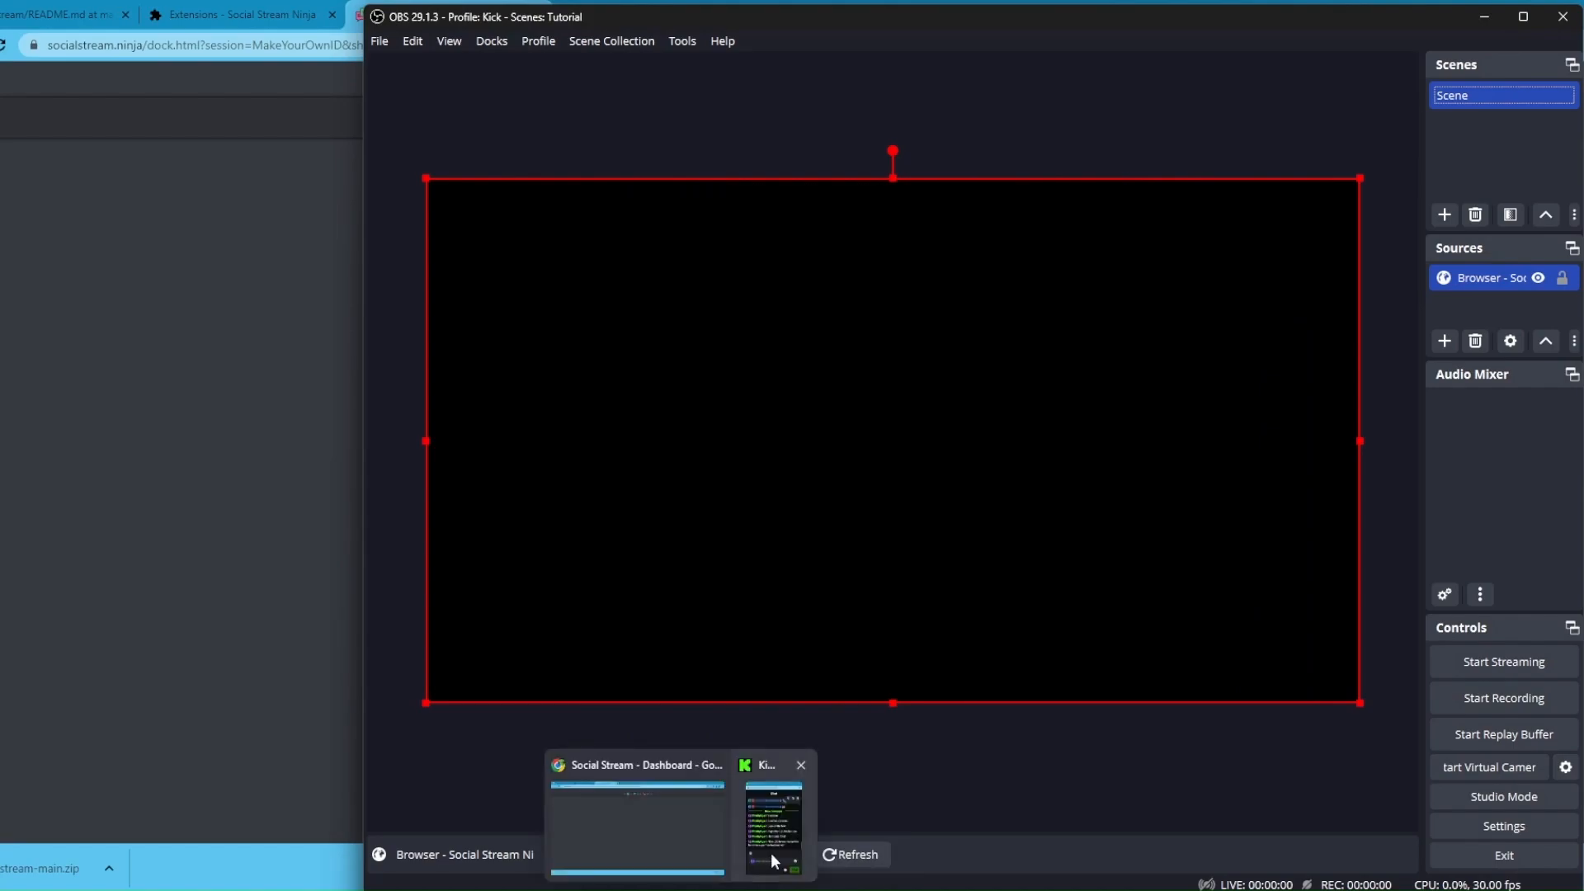
Bring up the Kick pop-out chat beside OBS and send "Example", "Test", "Look at this" and "It's so pretty"
click(770, 853)
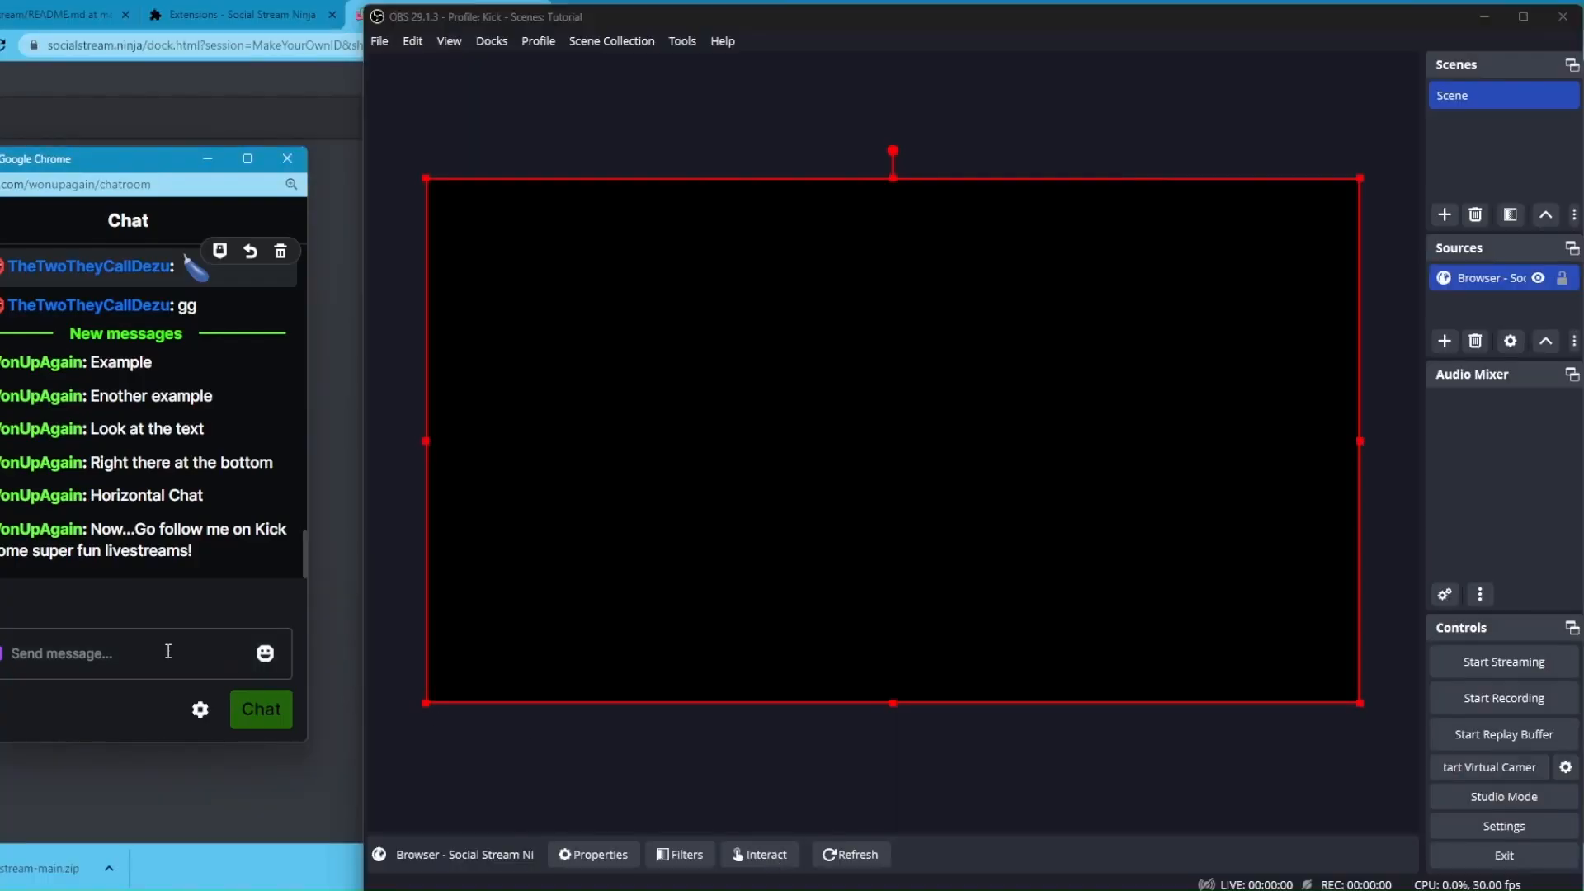
text(Example)
key(Return)
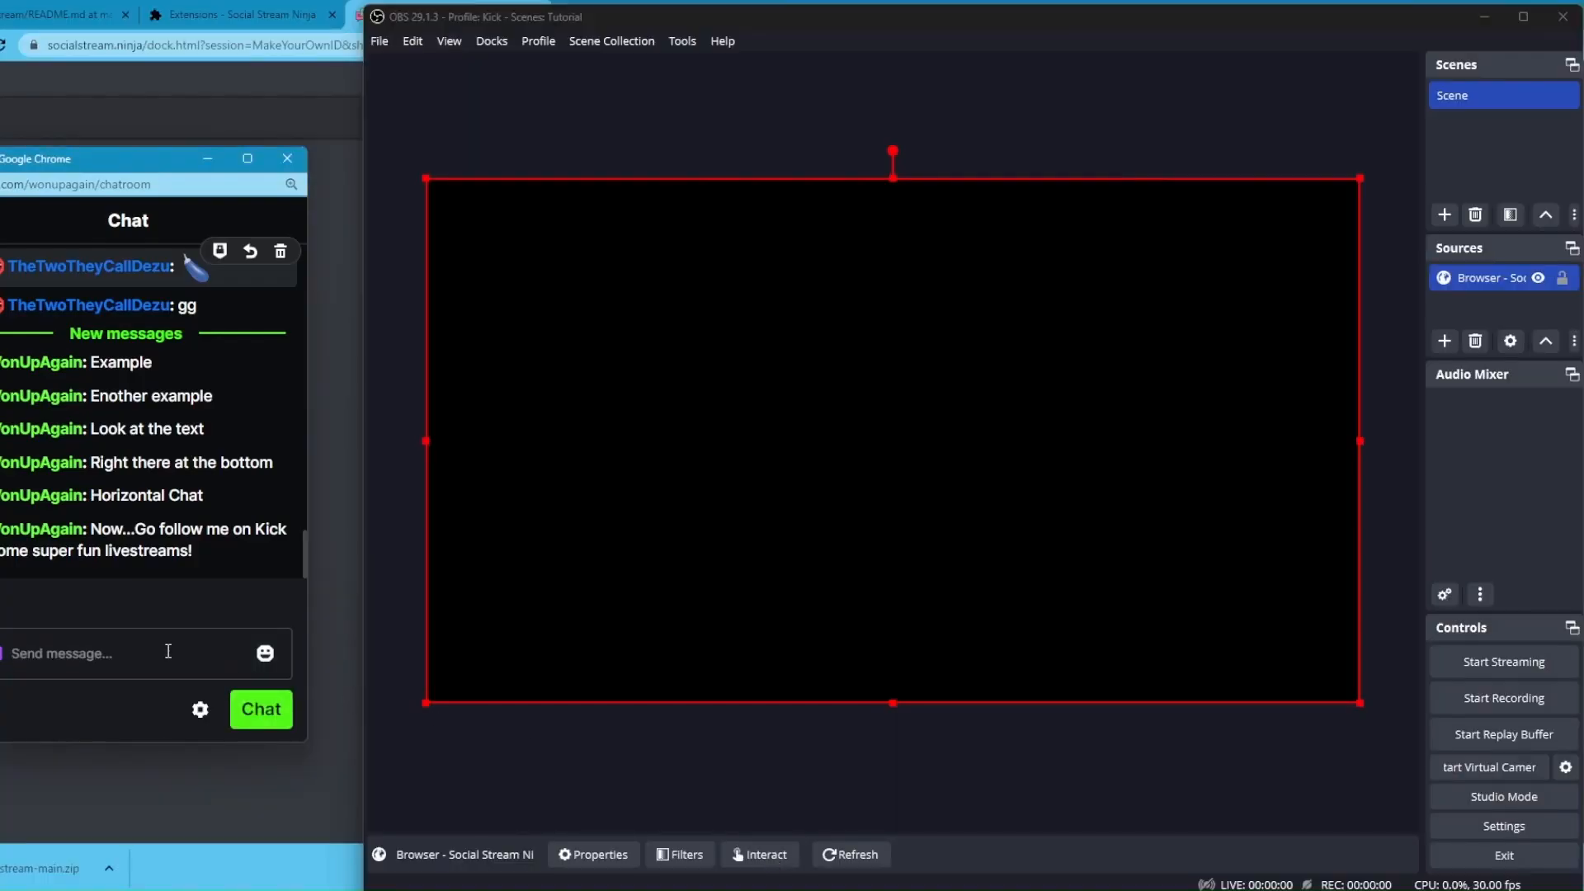
text(Loo)
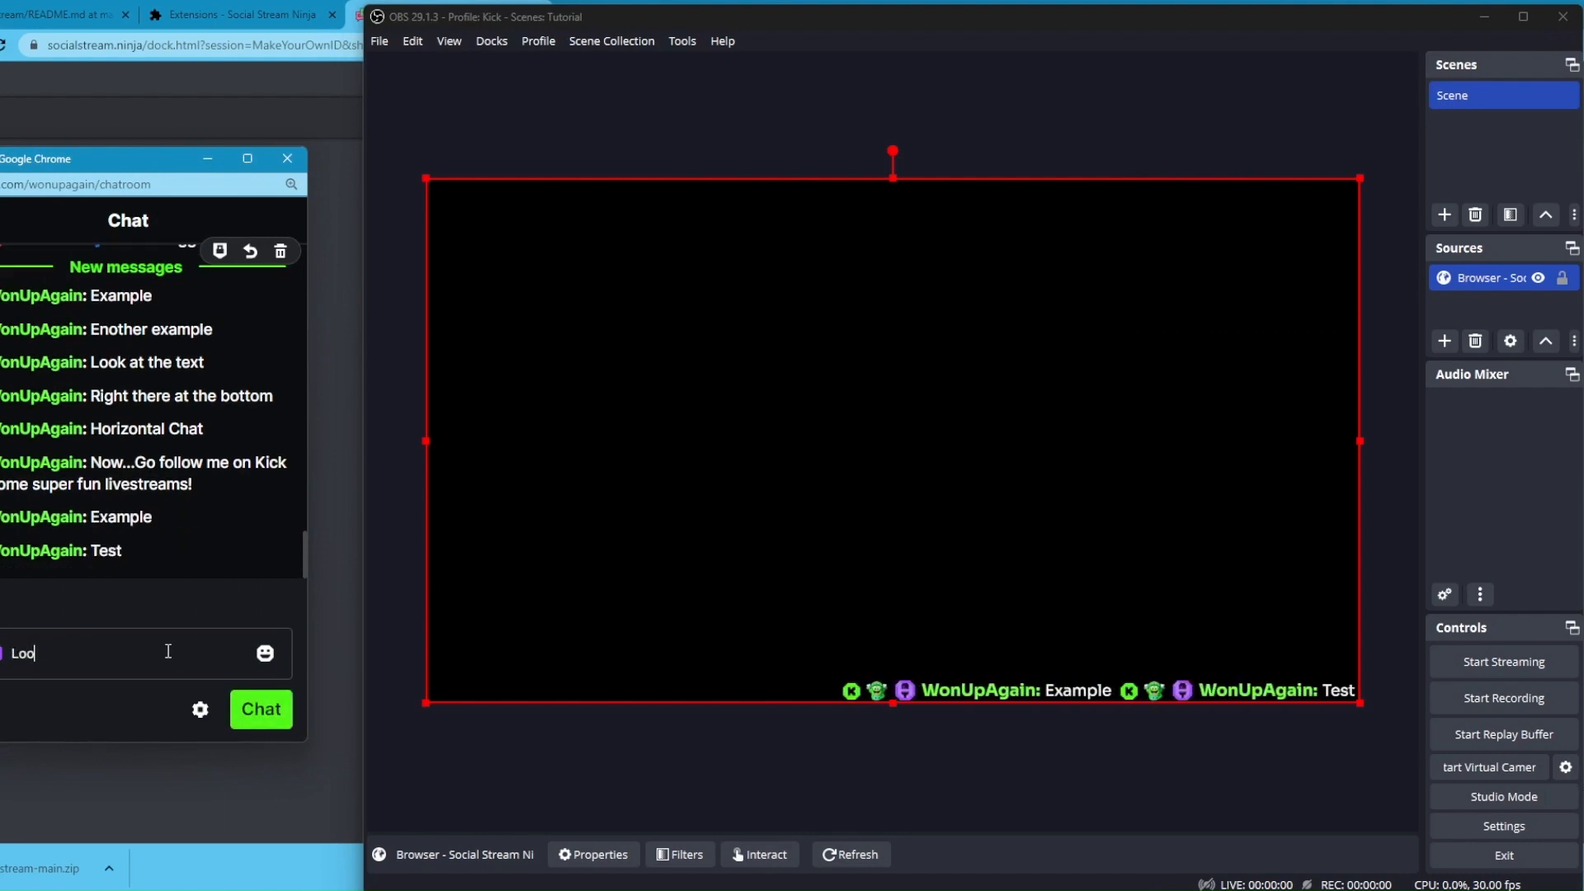
text(k at this)
key(Return)
text(It)
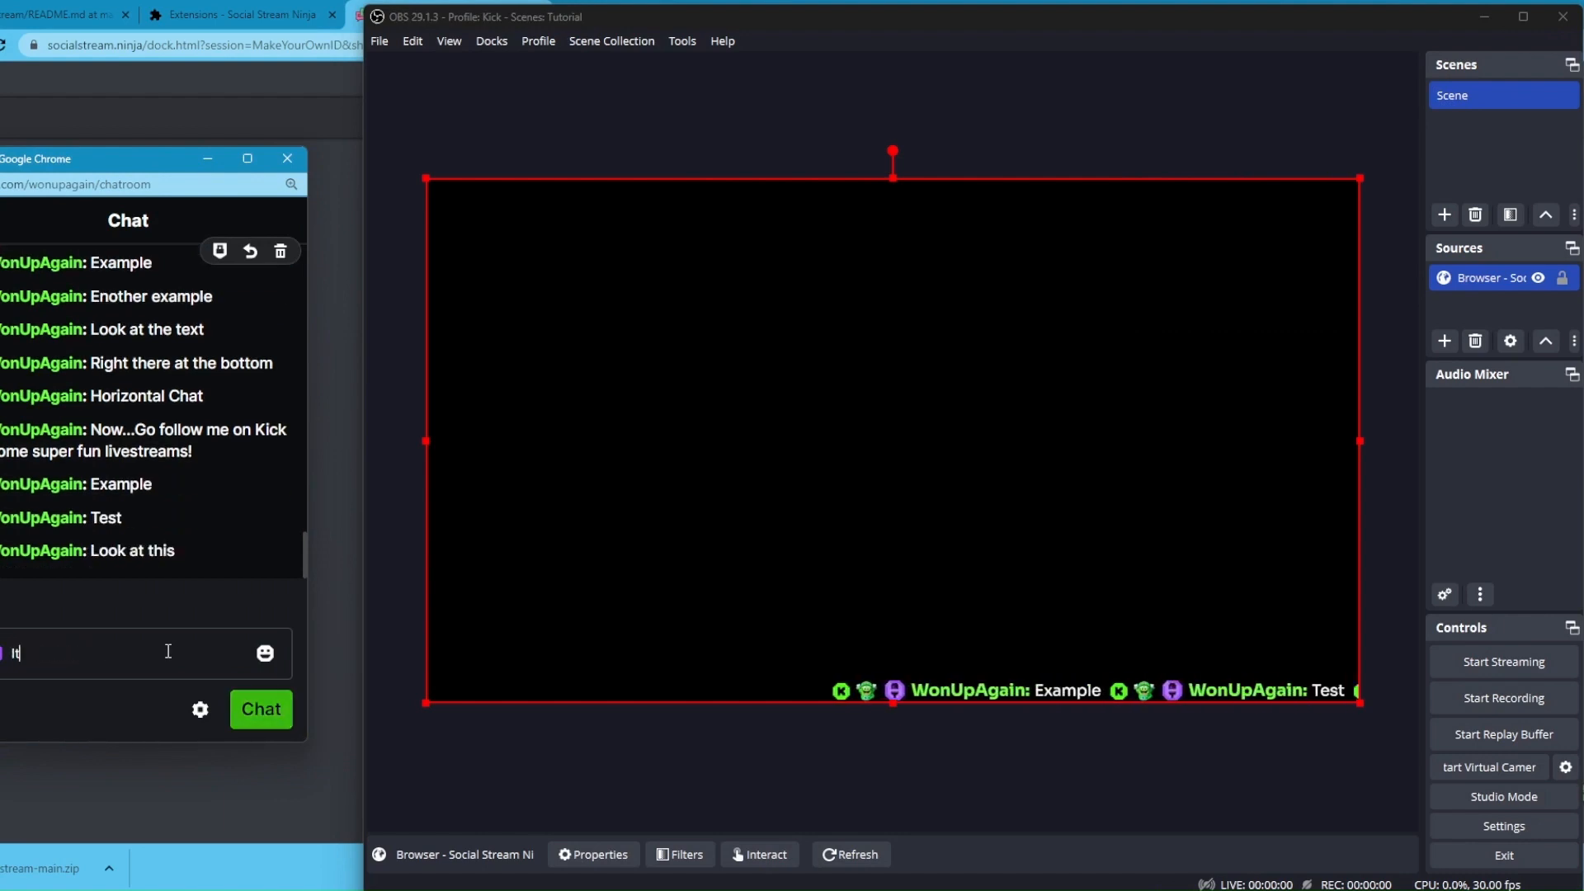
text('s so pretty)
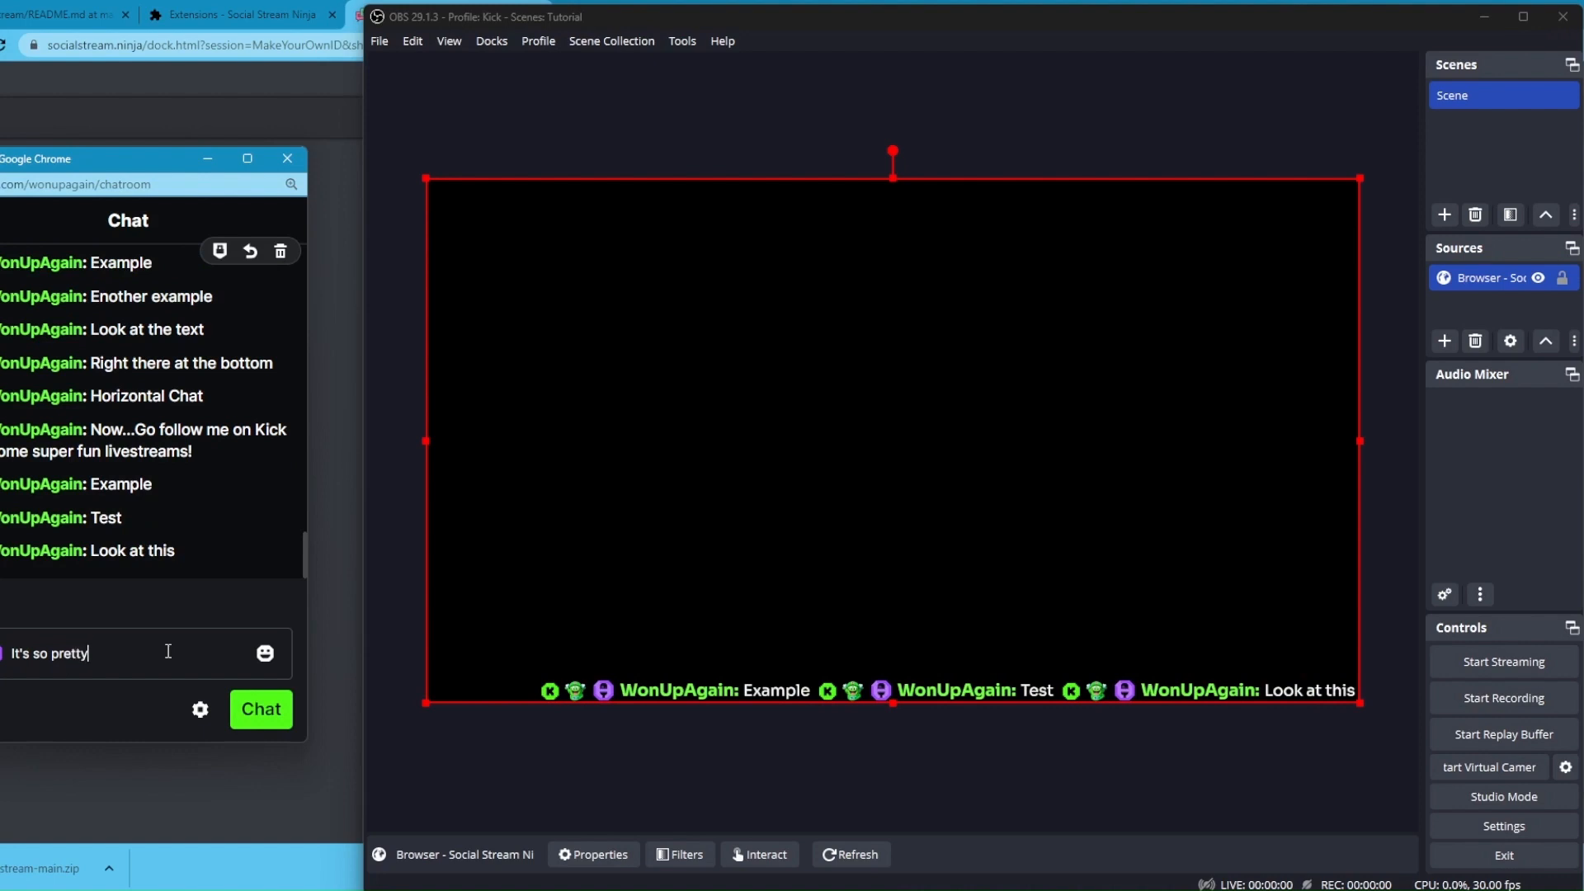
key(Return)
Correct the mistyped draft in the Kick chat and send the message "and clean!"
text(can)
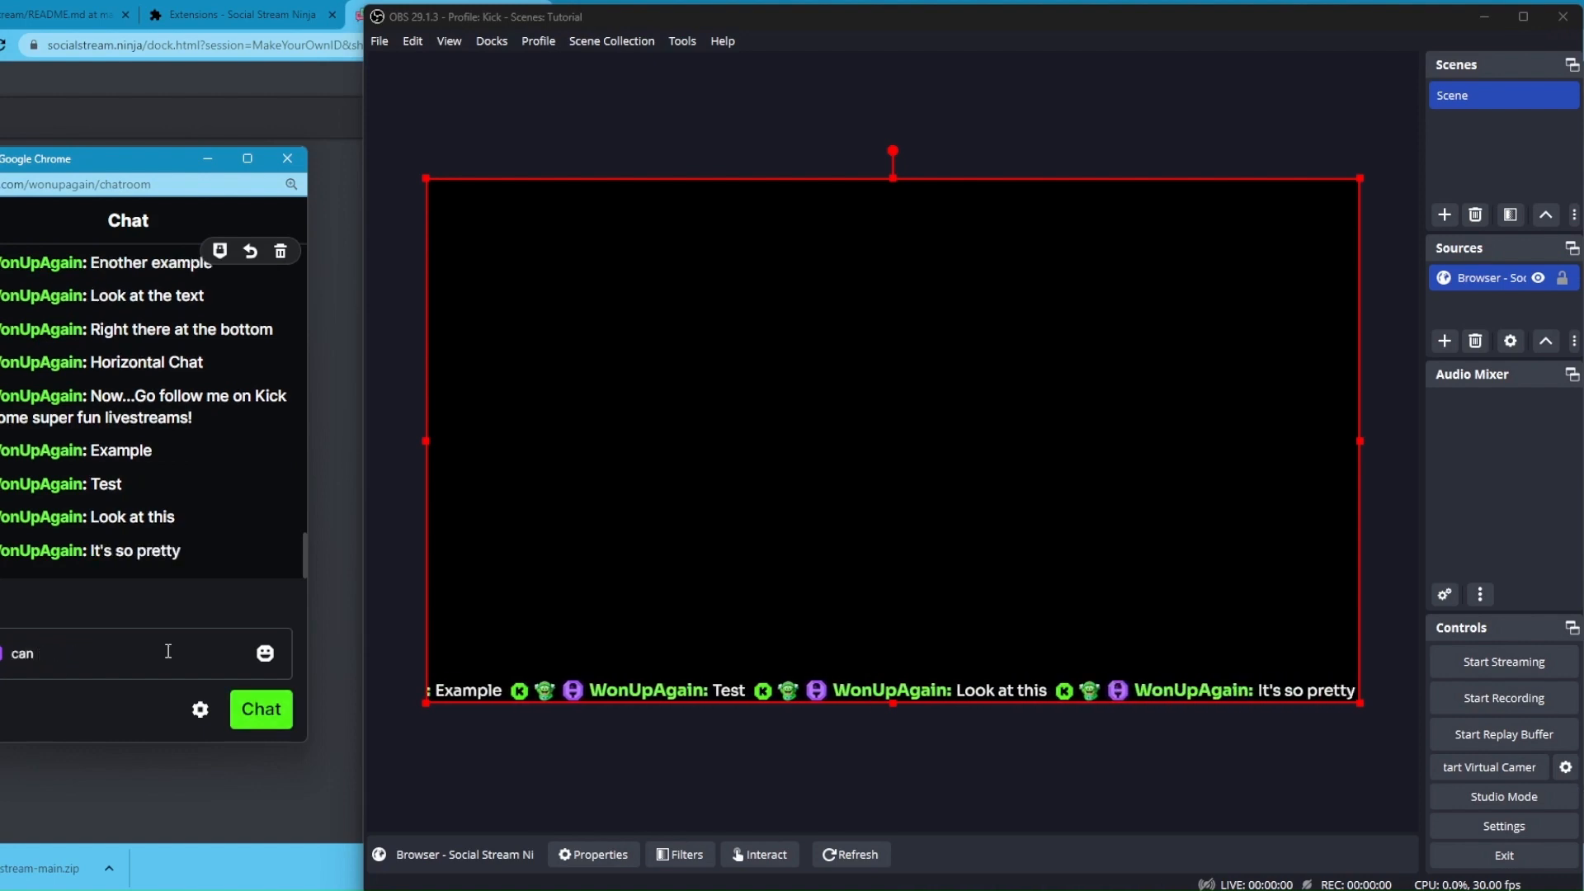
key(BackSpace)
key(BackSpace)
key(BackSpace)
key(BackSpace)
text(and)
key(BackSpace)
key(BackSpace)
key(BackSpace)
key(BackSpace)
key(BackSpace)
key(BackSpace)
key(BackSpace)
key(BackSpace)
key(BackSpace)
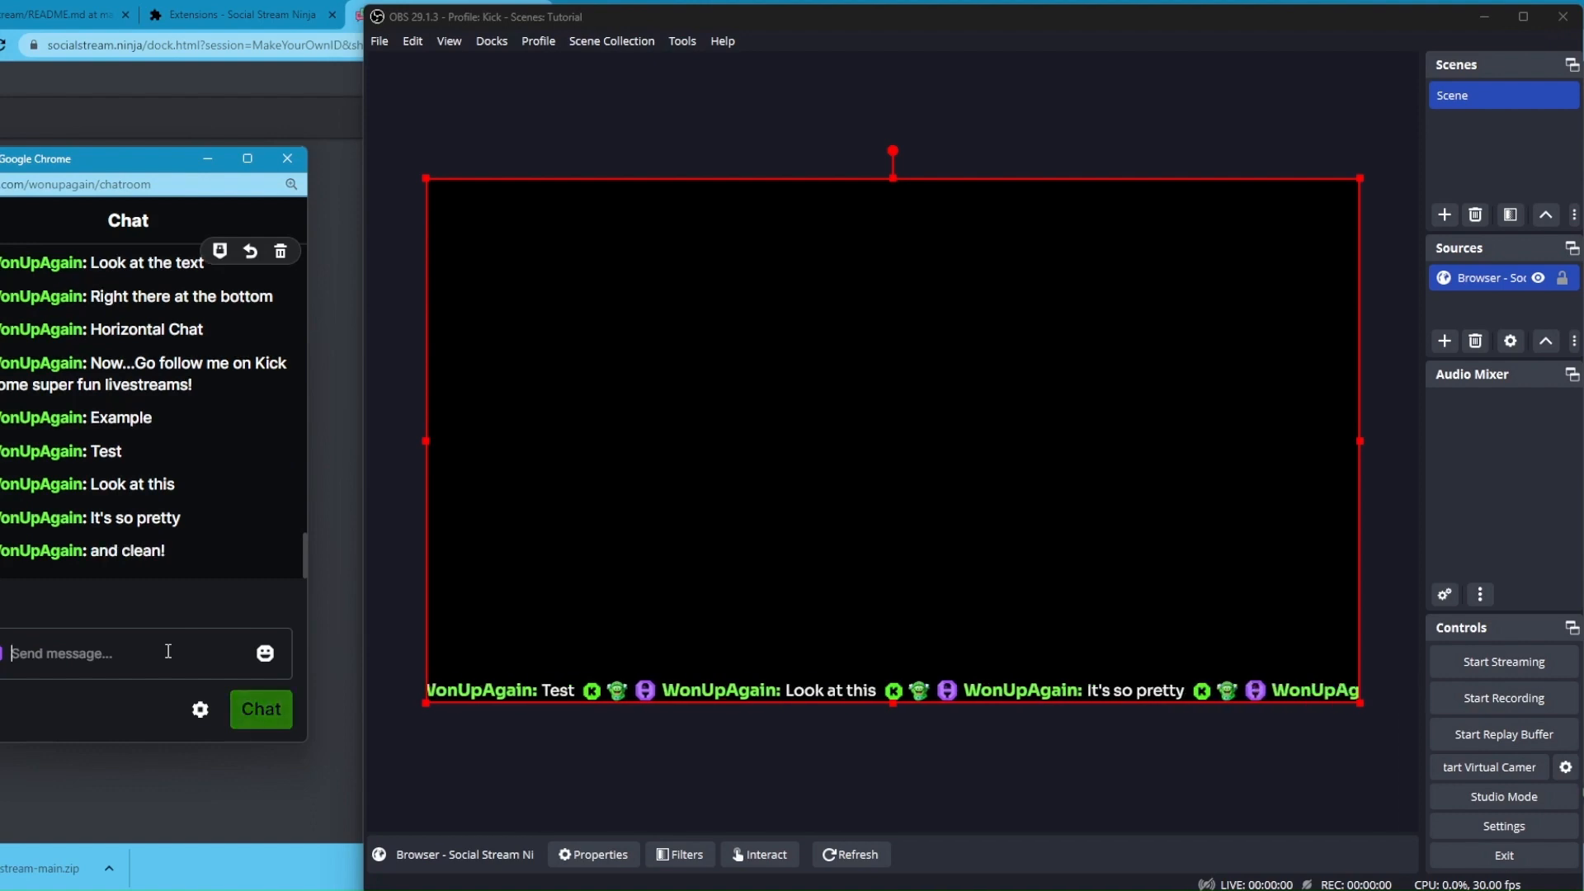
Send the messages "And Simple!" and "AND FREE!!!" in the Kick chat
text(And Simp)
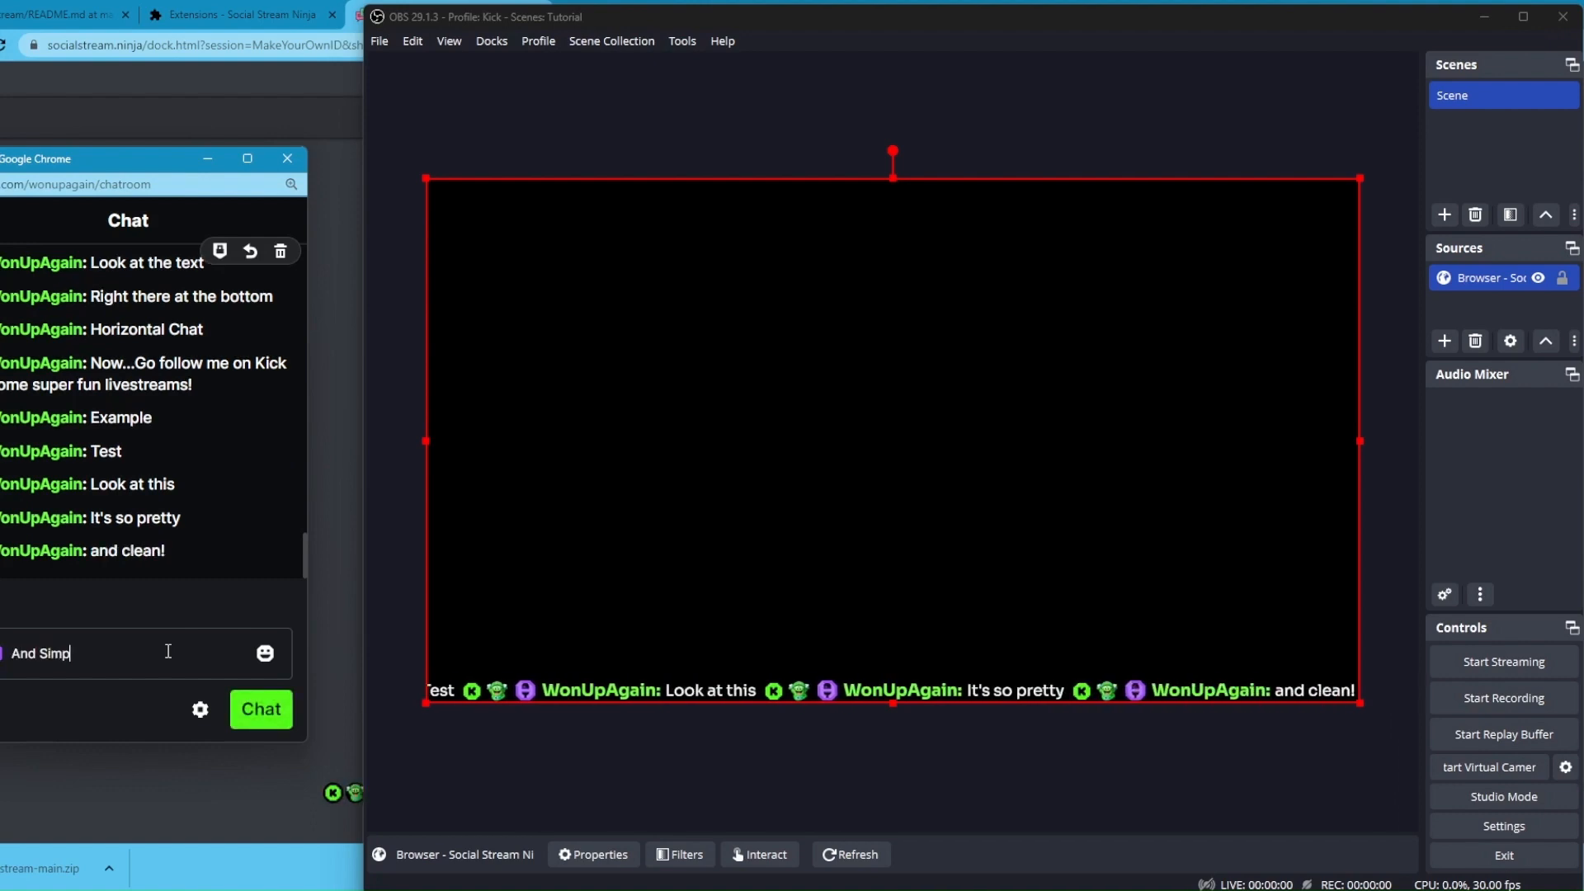
text(le!)
key(Return)
text(AND FREE!!!)
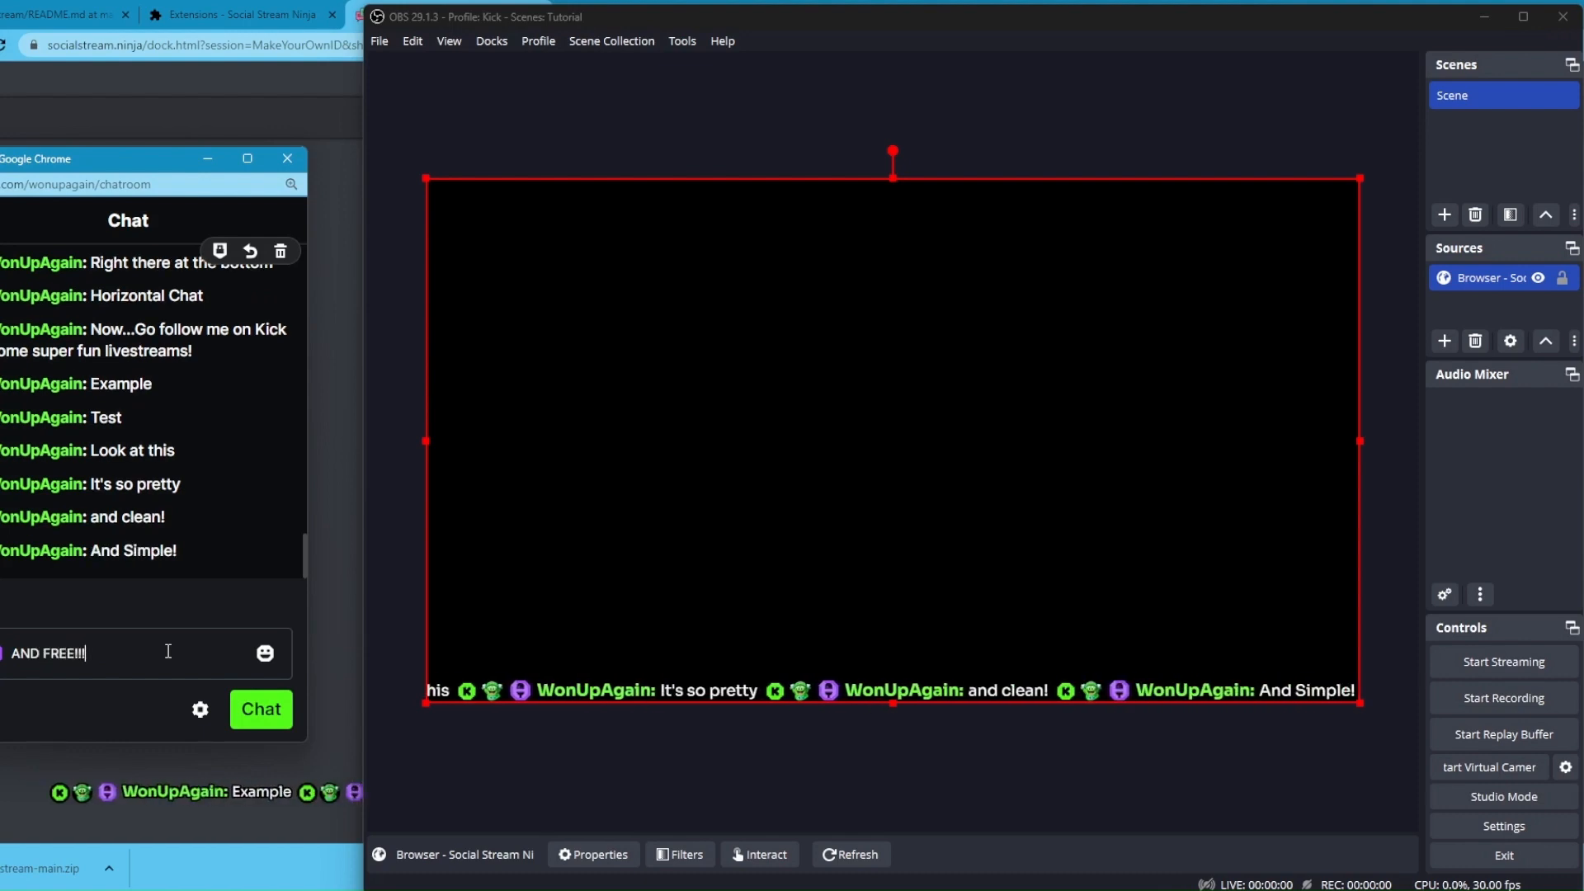
key(Return)
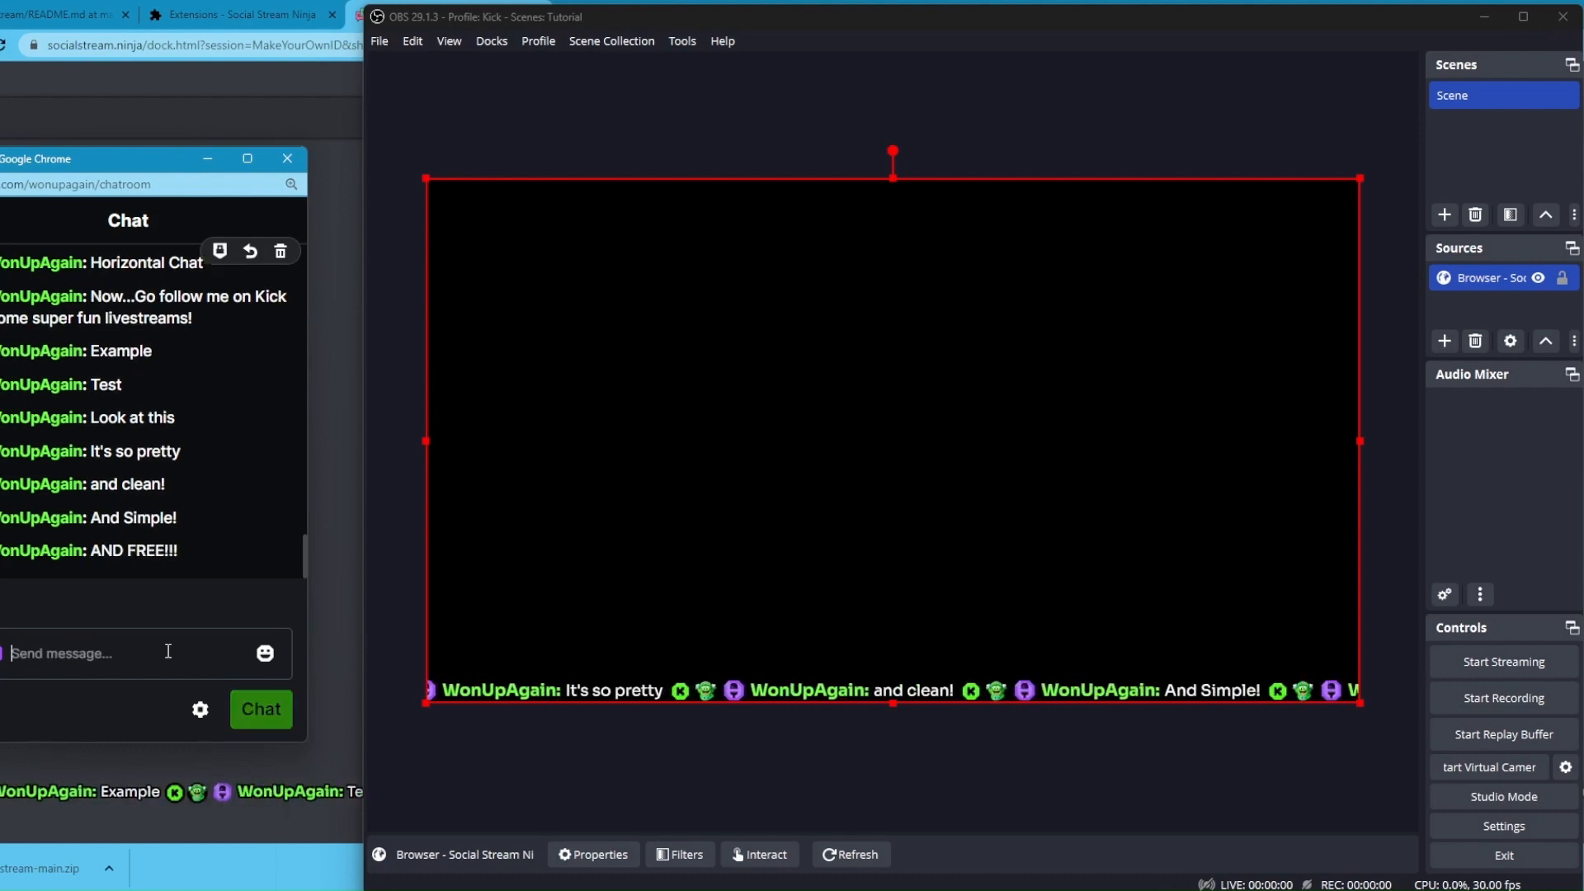